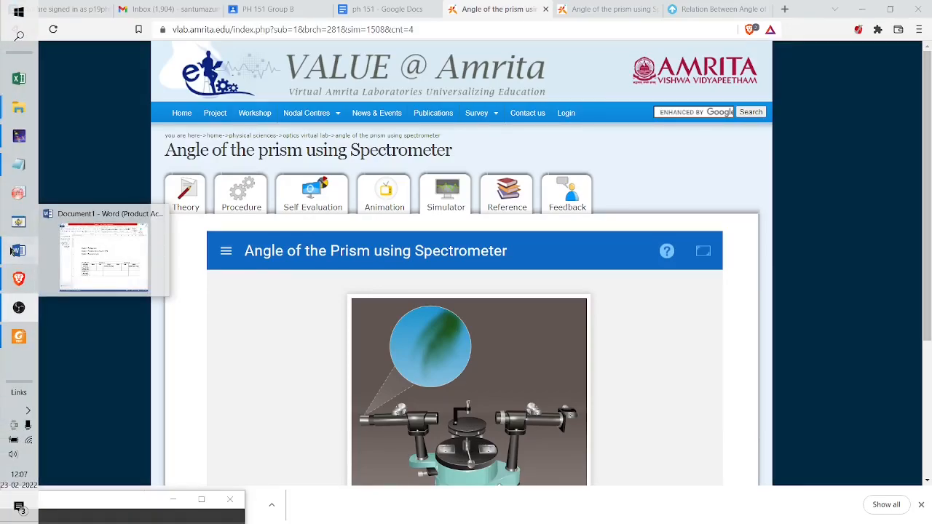
# Review the chapter outline and vernier readings table in the Word document, and return to the spectrometer page in the browser.
pyautogui.click(17, 250)
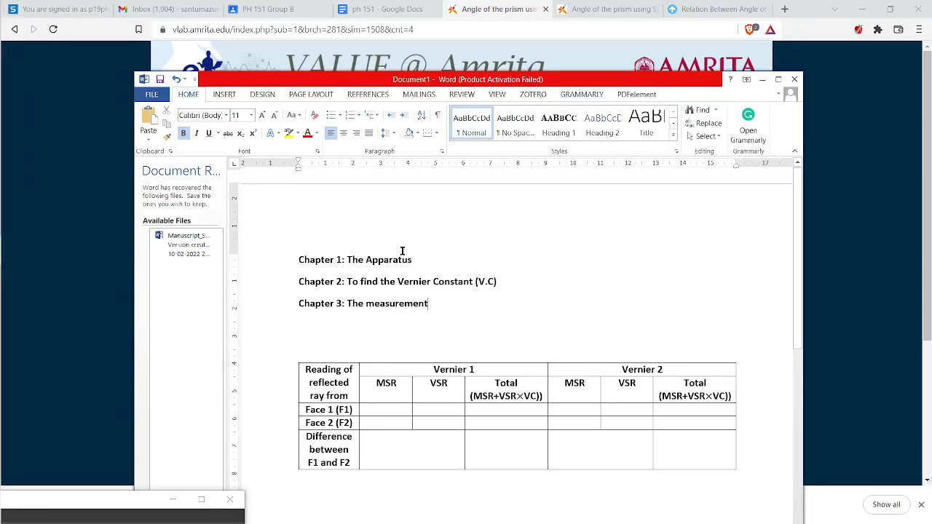
pyautogui.moveTo(455, 87); pyautogui.dragTo(458, 62)
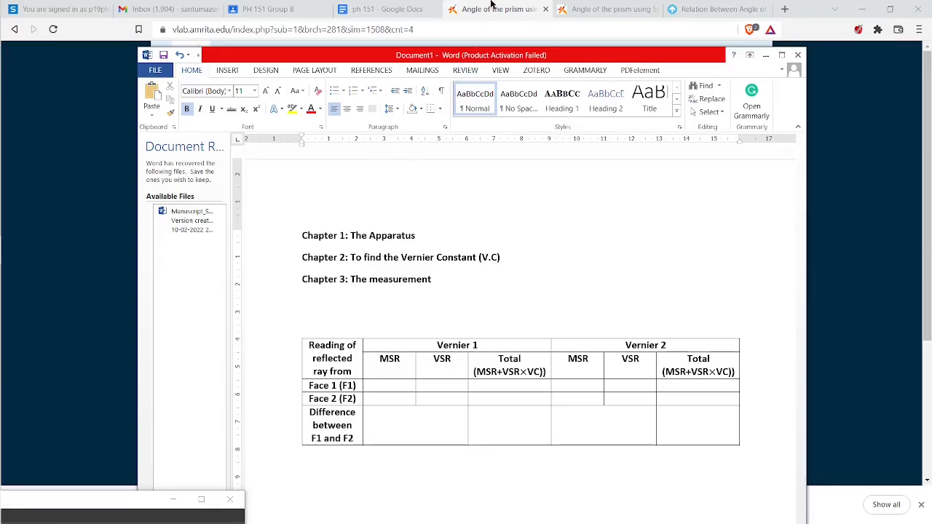
pyautogui.click(491, 9)
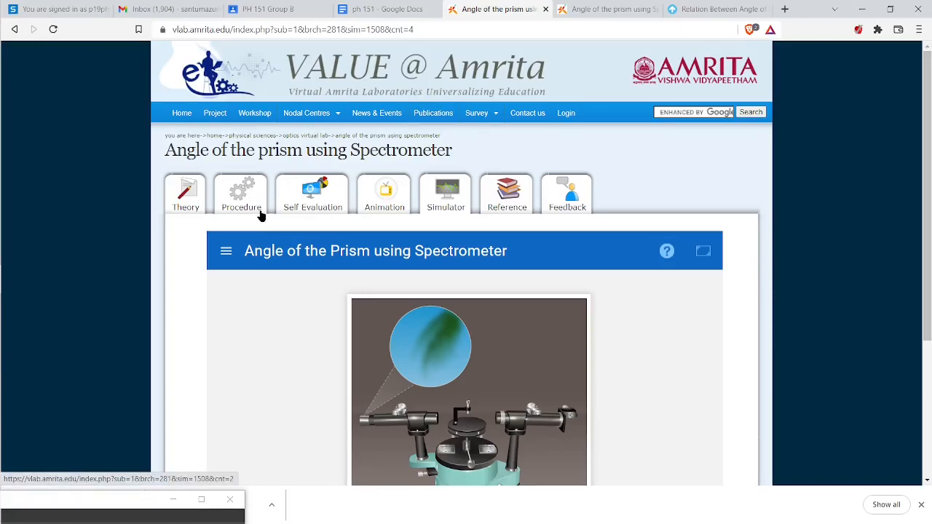
# Look through the experiment's Theory and Procedure pages, and return to its Simulator page.
pyautogui.click(181, 193)
pyautogui.click(233, 192)
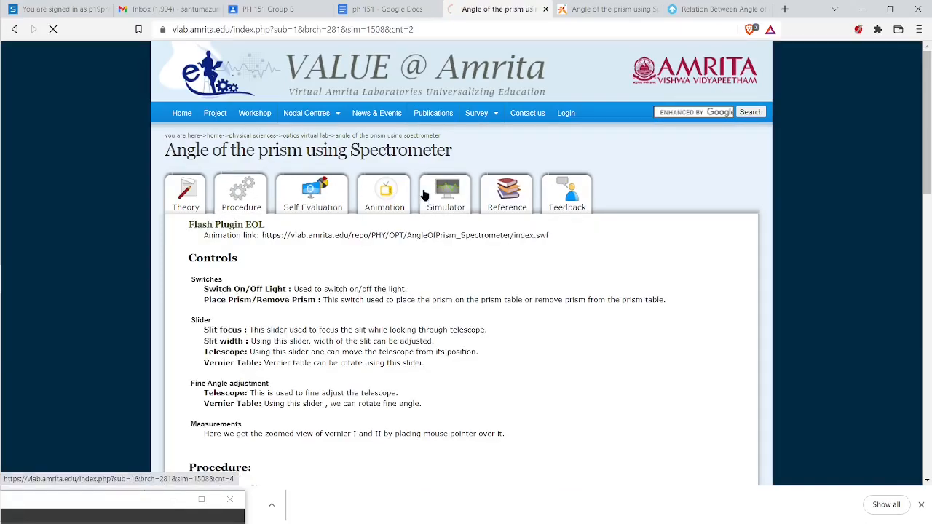
pyautogui.click(444, 195)
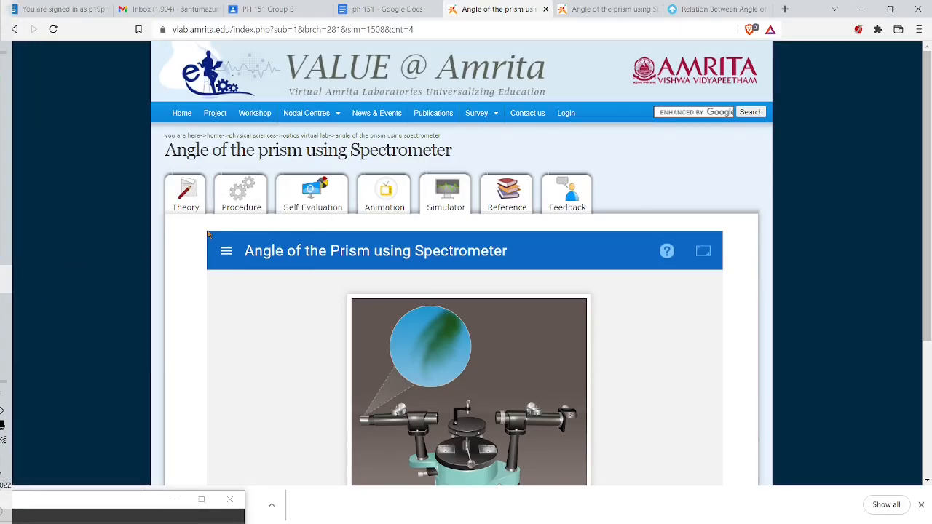
# Switch to Foxit Reader and examine the prism angle formula and the Figure 5 diagram in Refraction_Through_Prism.pdf.
pyautogui.moveTo(3, 277)
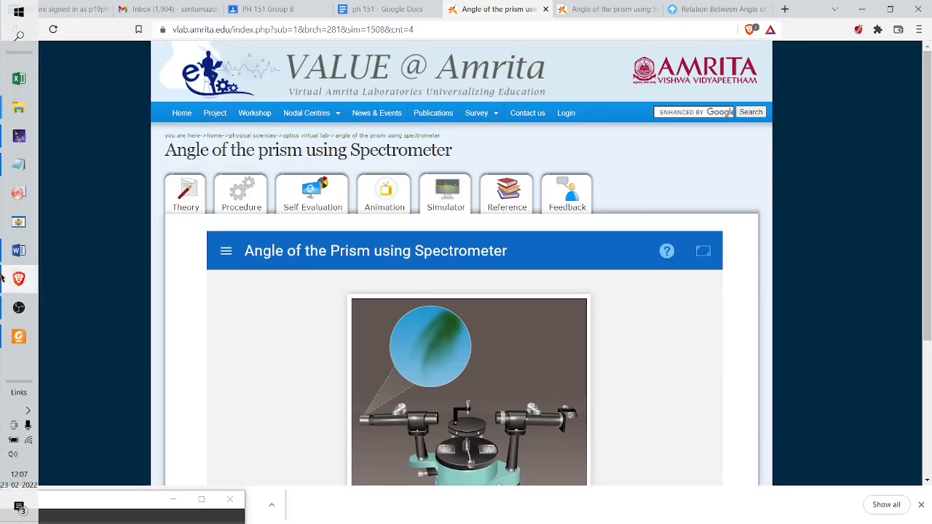
pyautogui.click(19, 336)
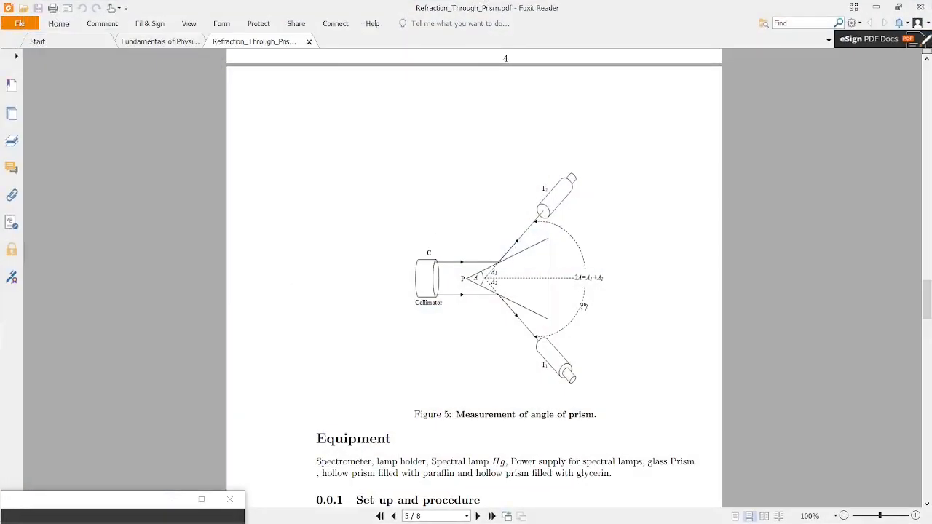
pyautogui.scroll(4, 582, 306)
pyautogui.scroll(4, 582, 305)
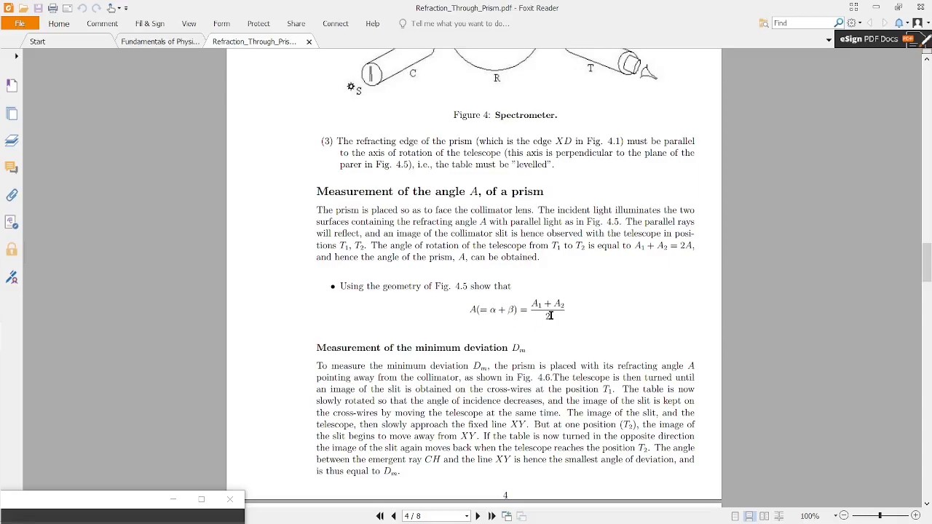
pyautogui.scroll(-10, 550, 315)
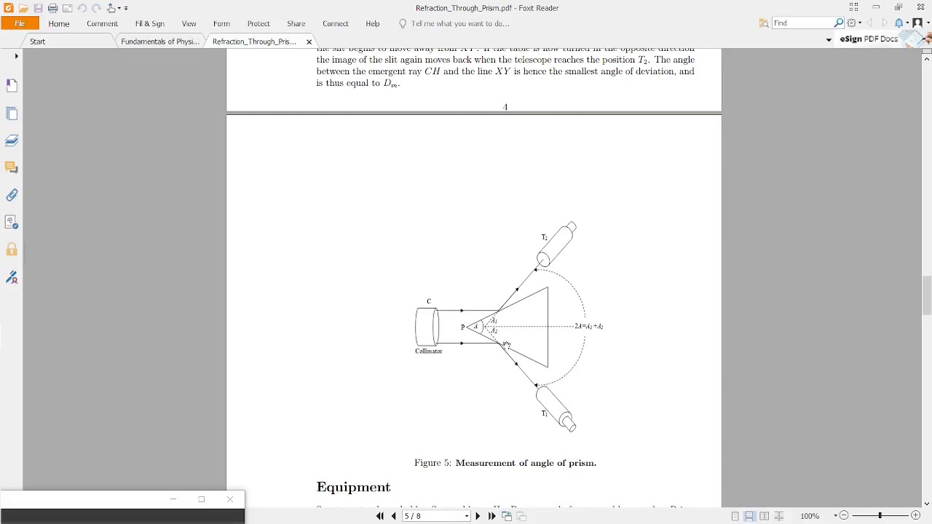
pyautogui.scroll(10, 499, 347)
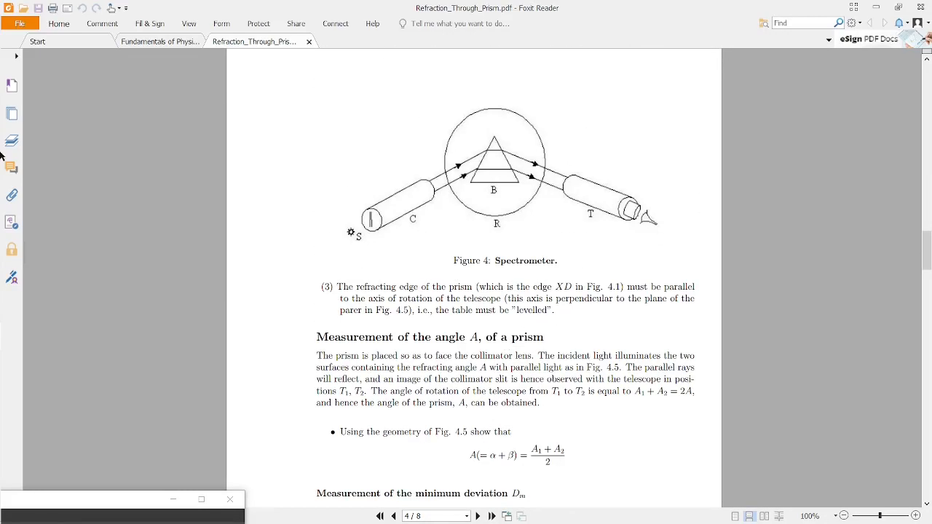
# Check the chapter outline in the Word document again, and return to the spectrometer page in the browser.
pyautogui.moveTo(2, 160)
pyautogui.click(19, 250)
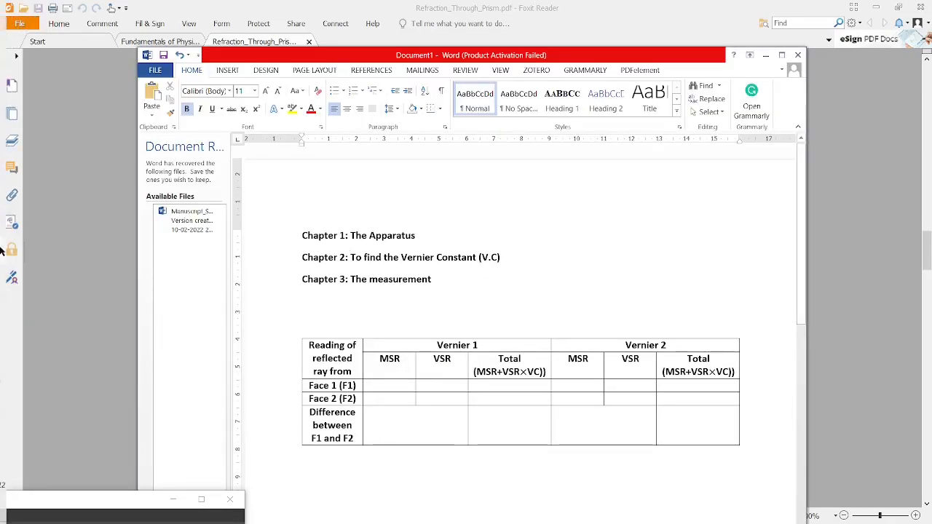
pyautogui.moveTo(2, 284)
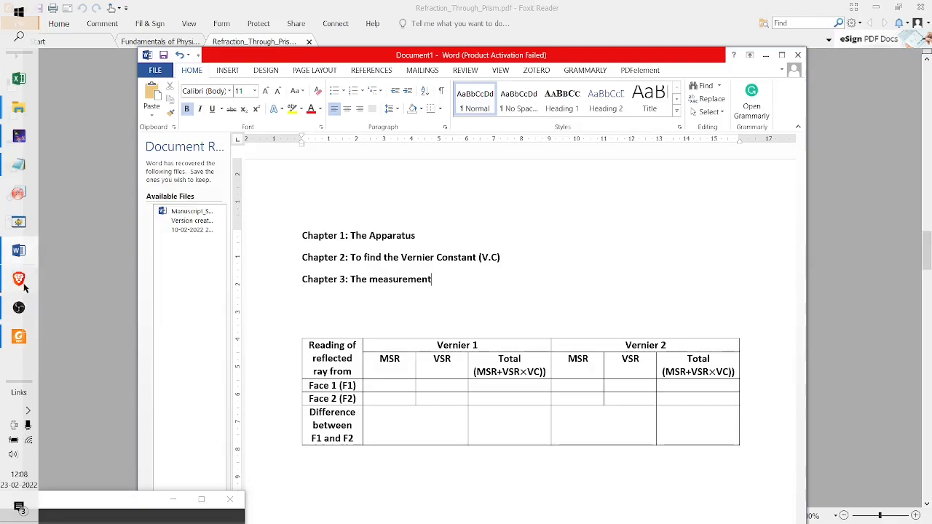
pyautogui.click(19, 279)
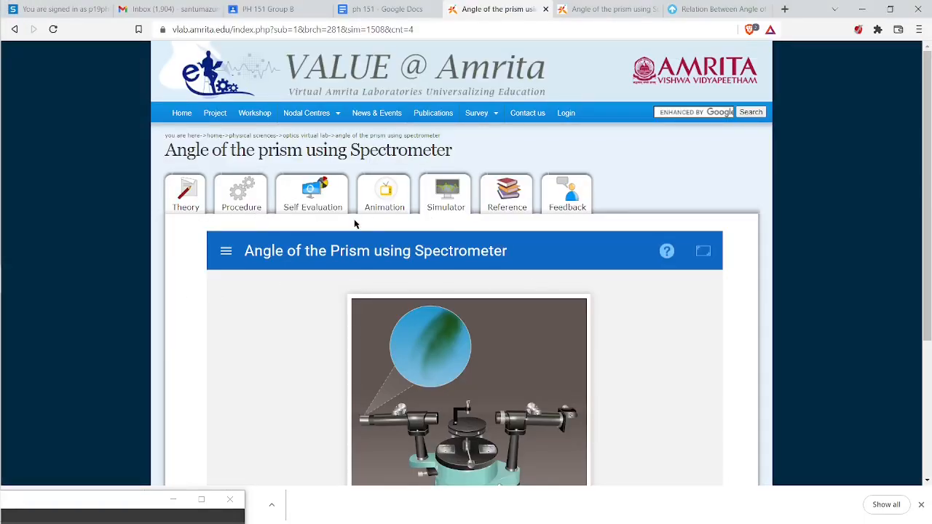
# Reload the spectrometer simulator and expand it to full screen.
pyautogui.click(447, 198)
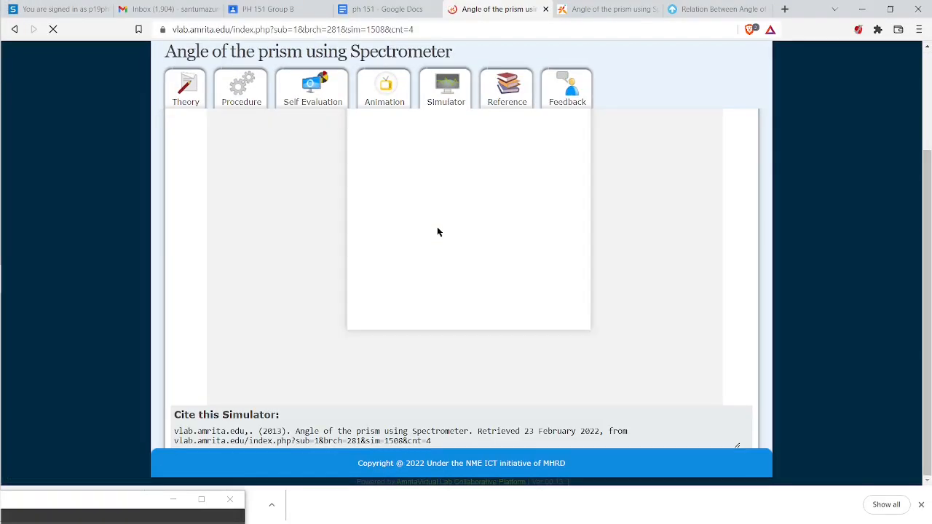
pyautogui.scroll(-2, 459, 291)
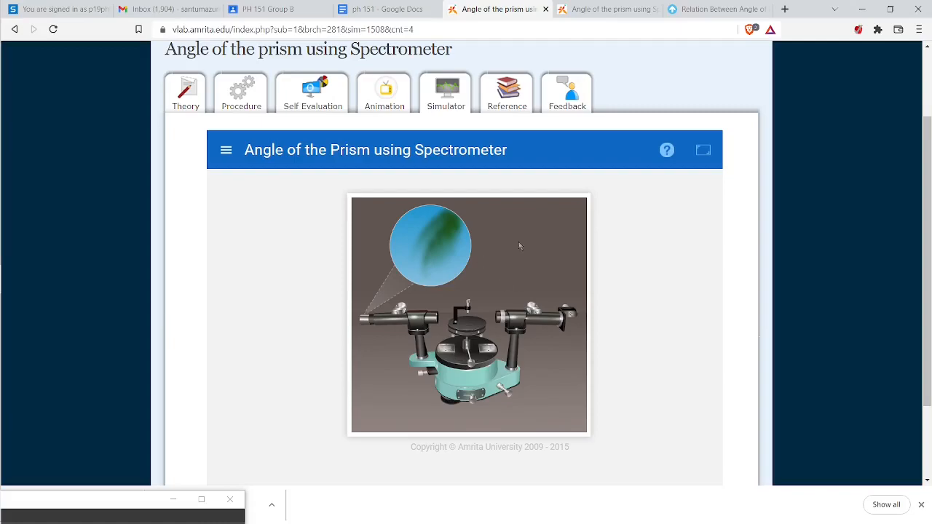
pyautogui.click(702, 150)
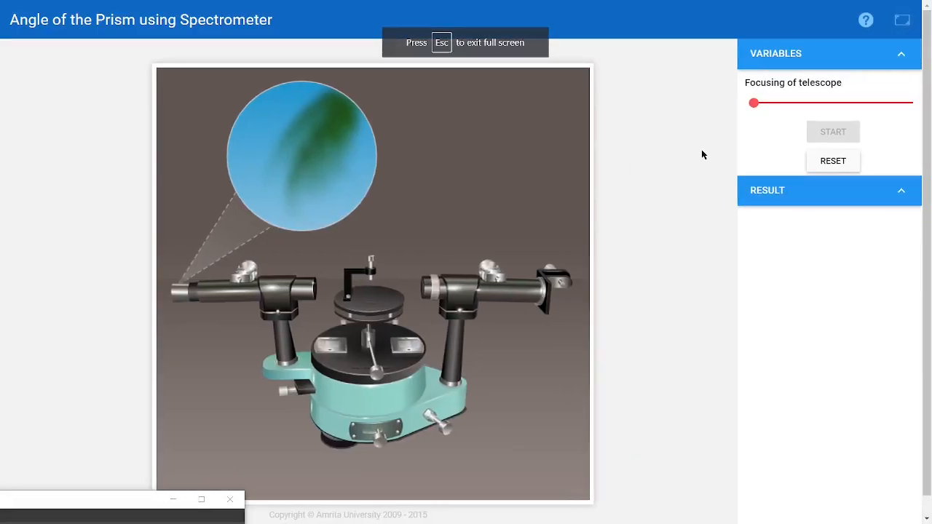
# Focus the telescope until the distant leaf is sharp, and start the experiment.
pyautogui.moveTo(808, 107); pyautogui.dragTo(828, 105)
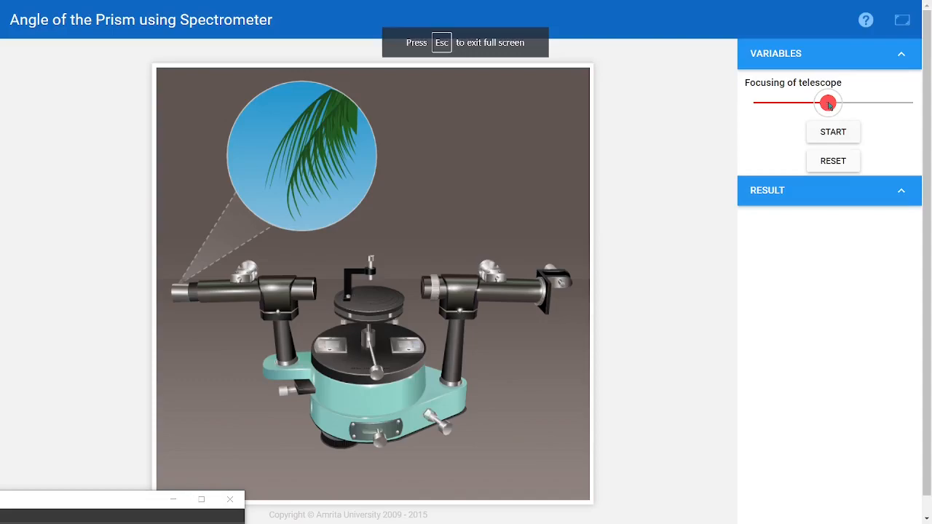
pyautogui.click(832, 131)
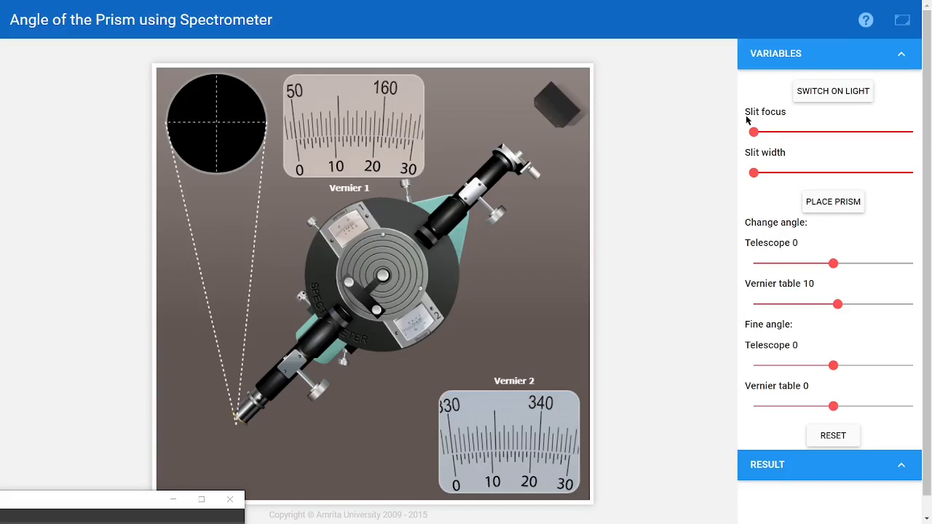
# Switch on the light, widen the slit slightly and adjust the slit focus to a sharp yellow line.
pyautogui.click(822, 93)
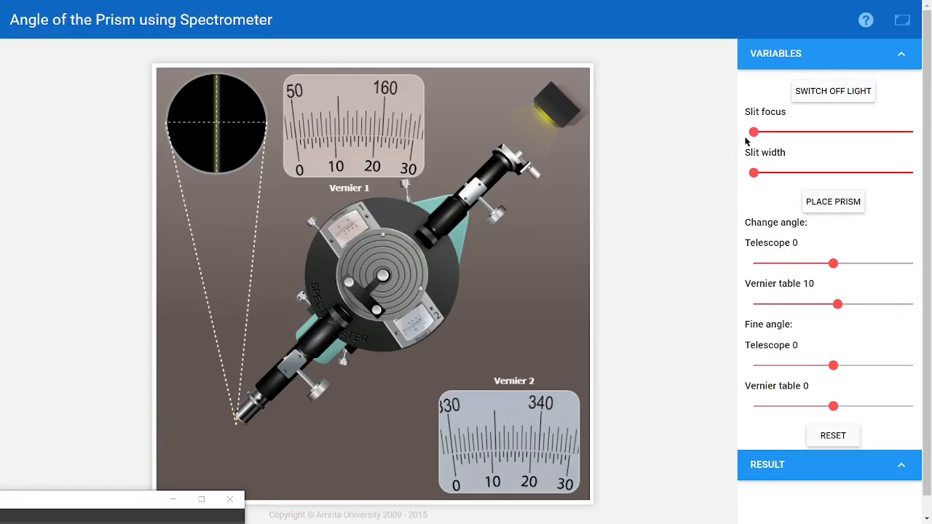
pyautogui.moveTo(754, 173); pyautogui.dragTo(773, 173)
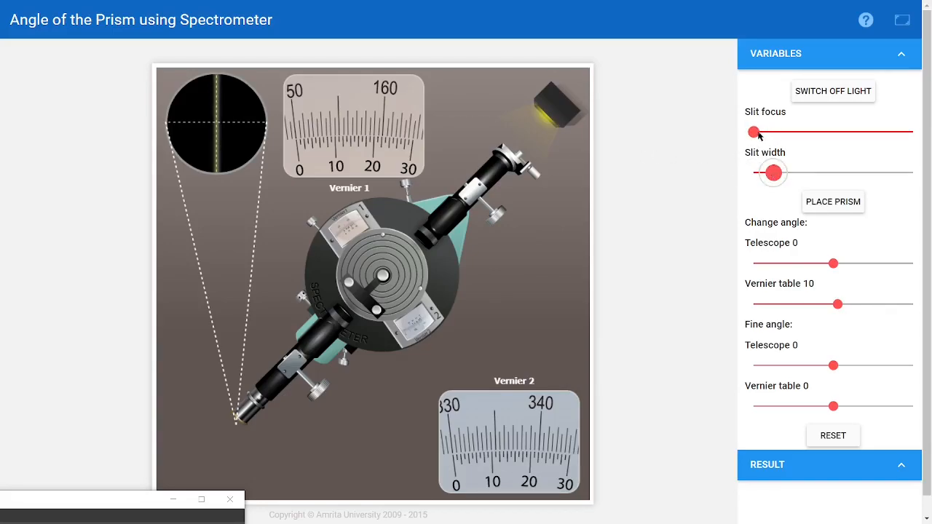
pyautogui.moveTo(753, 132); pyautogui.dragTo(780, 136)
pyautogui.press('Right')
pyautogui.press('Right')
pyautogui.press('Right')
pyautogui.press('Right')
pyautogui.press('Right')
pyautogui.press('Right')
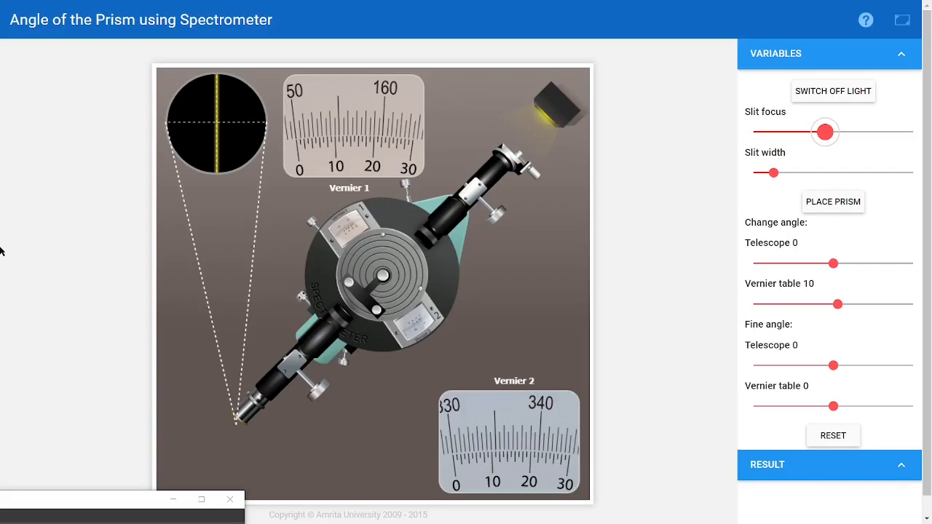
# Leave full screen, switch to Word and highlight "To find the Vernier Constant (V.C)" in the Chapter 2 heading.
pyautogui.press('Escape')
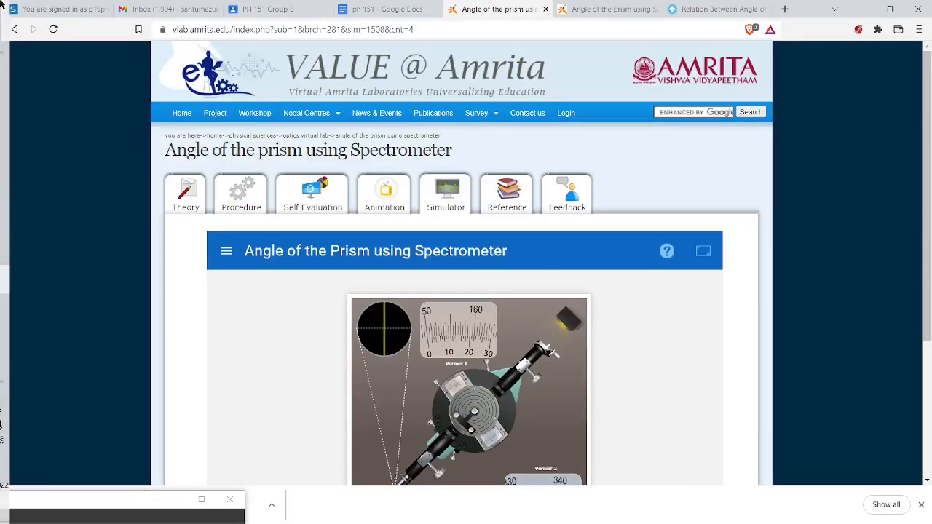
pyautogui.click(18, 250)
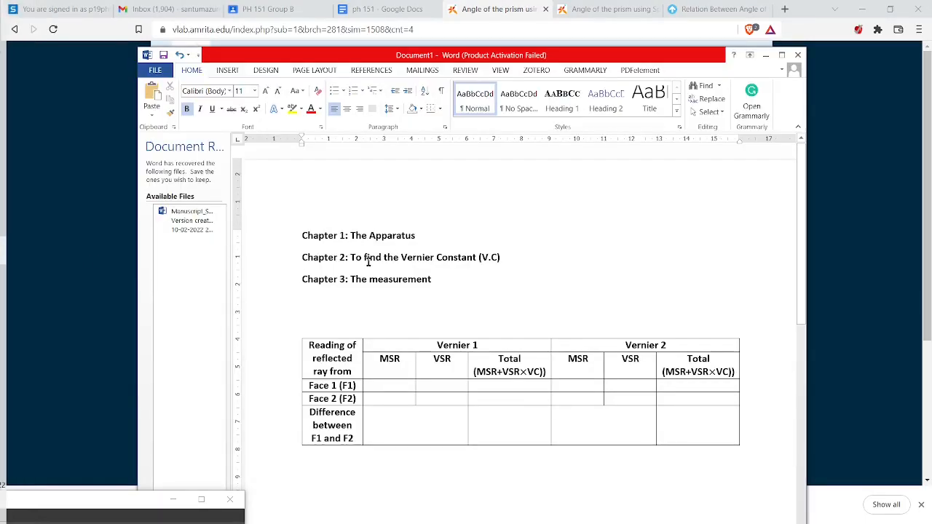
pyautogui.moveTo(351, 256)
pyautogui.mouseDown()
pyautogui.moveTo(463, 249)
pyautogui.moveTo(491, 257)
pyautogui.moveTo(352, 258)
pyautogui.mouseUp()
pyautogui.click(501, 259)
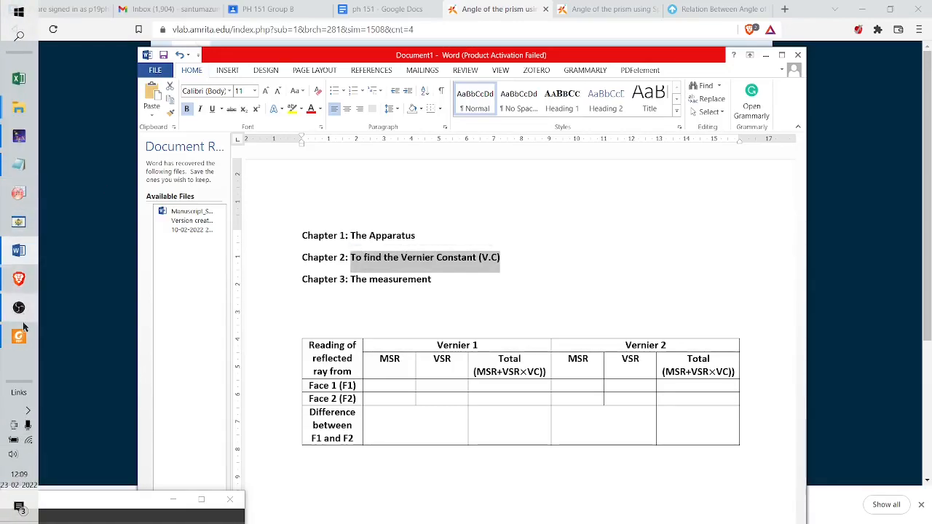
# Return to the spectrometer simulator in the browser and show it full screen to examine the vernier scales.
pyautogui.click(102, 254)
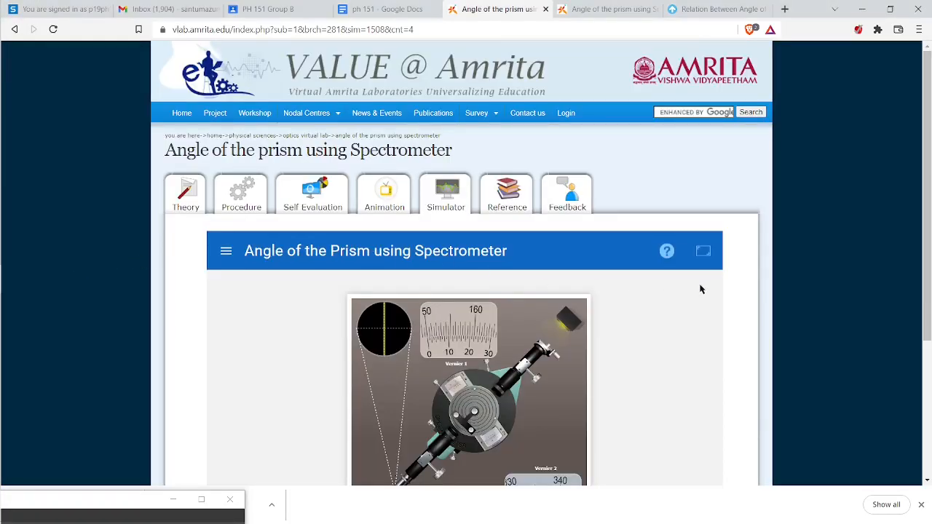
pyautogui.scroll(-1, 696, 288)
pyautogui.click(703, 153)
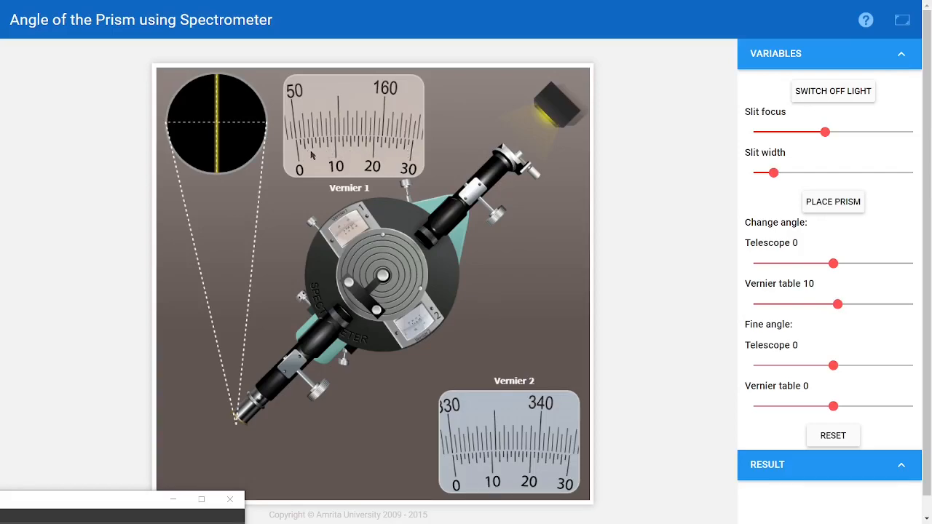
pyautogui.moveTo(70, 502); pyautogui.dragTo(61, 183)
pyautogui.click(224, 403)
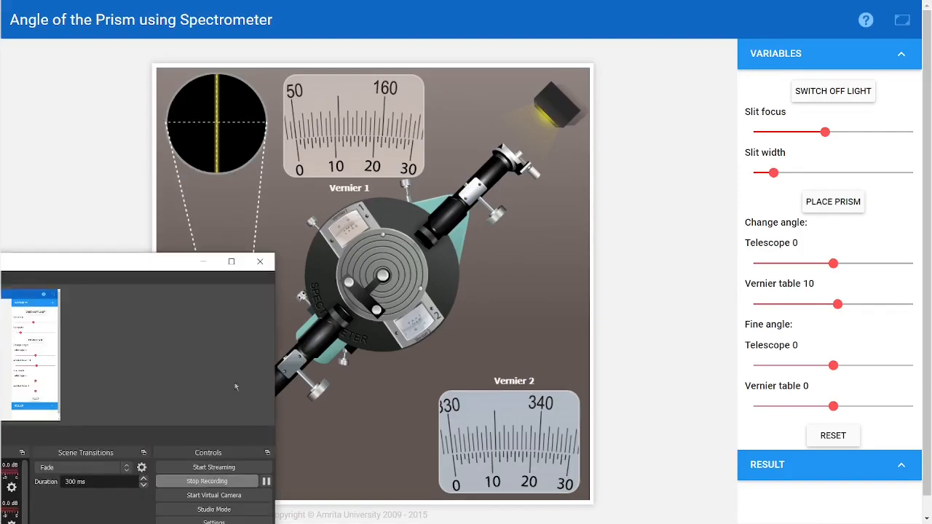
pyautogui.moveTo(162, 267); pyautogui.dragTo(207, 519)
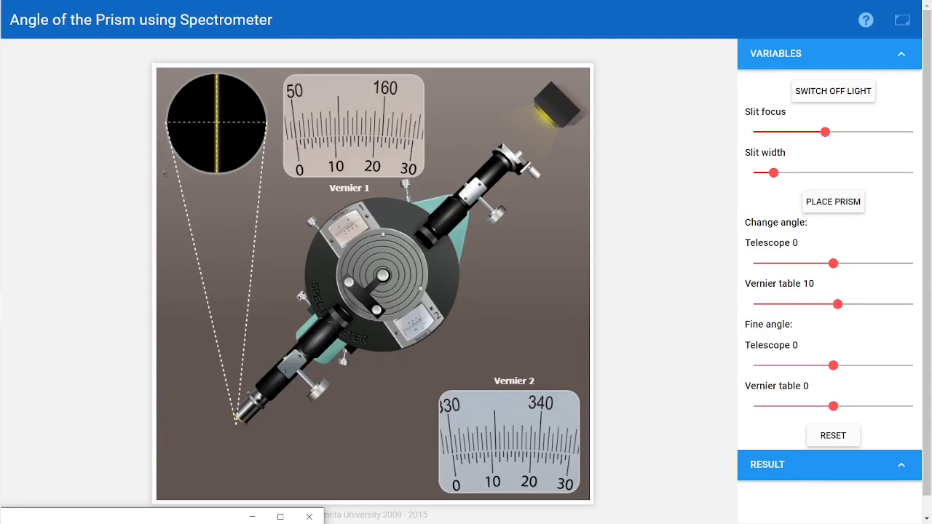
# In the Word document's Chapter 2 calculation, add spaces around the equals sign so the first line reads "30 VSR = 27 MSR".
pyautogui.moveTo(20, 181)
pyautogui.moveTo(13, 218)
pyautogui.click(19, 250)
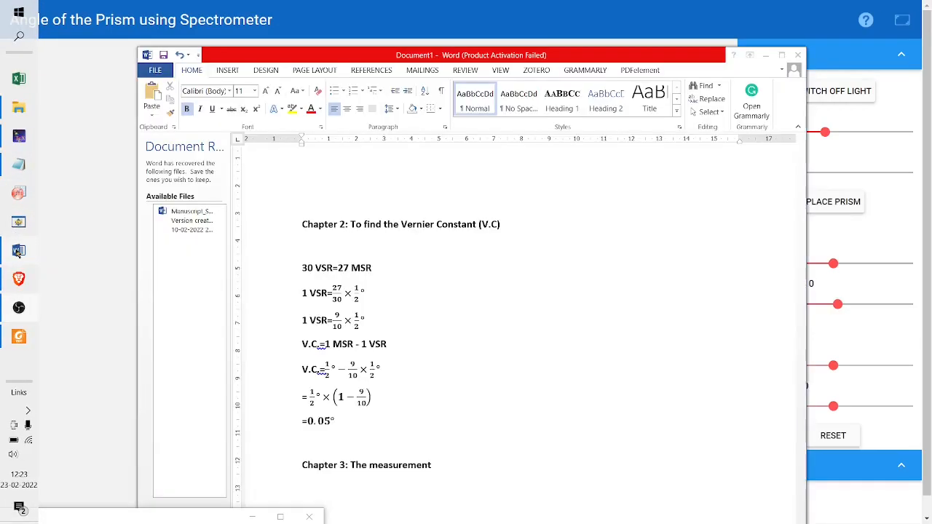
pyautogui.scroll(-2, 347, 207)
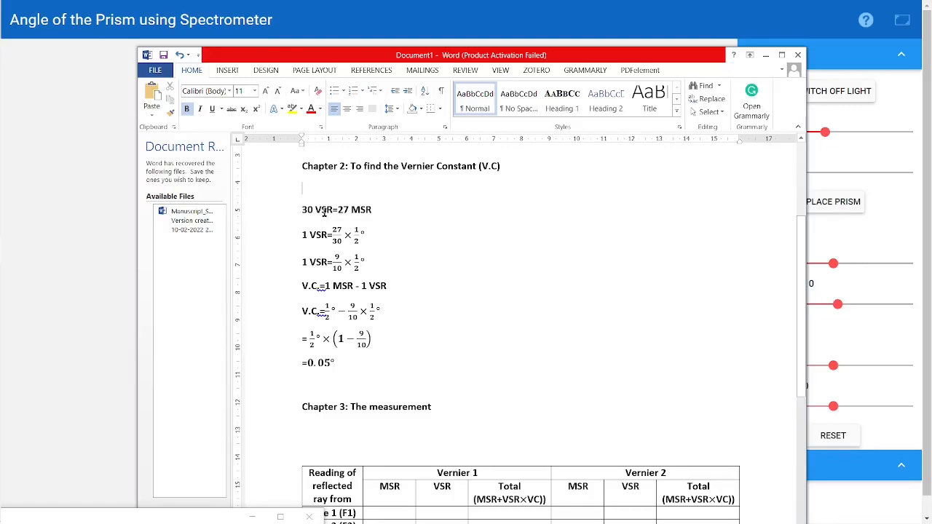
pyautogui.click(333, 209)
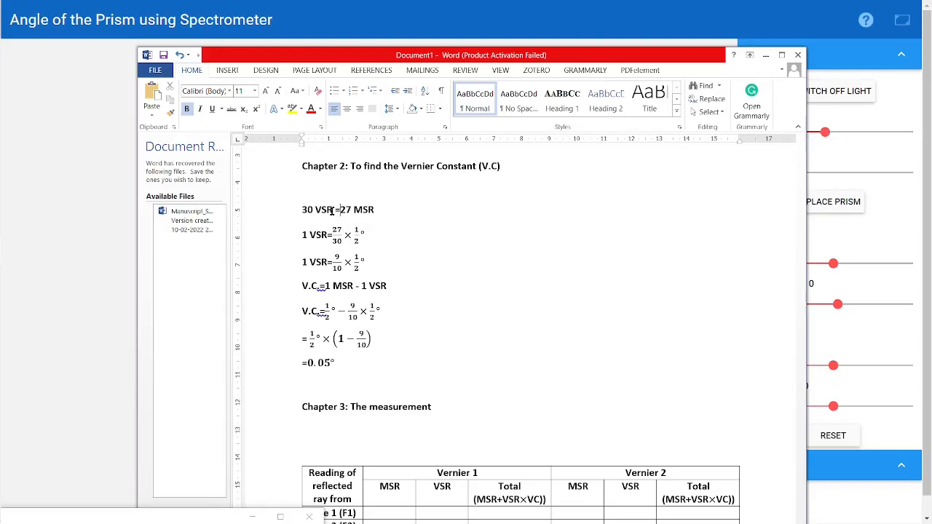
pyautogui.click(340, 210)
# Examine the simulator's vernier scales, leave full screen and return to the vernier constant calculation in Word.
pyautogui.moveTo(6, 221)
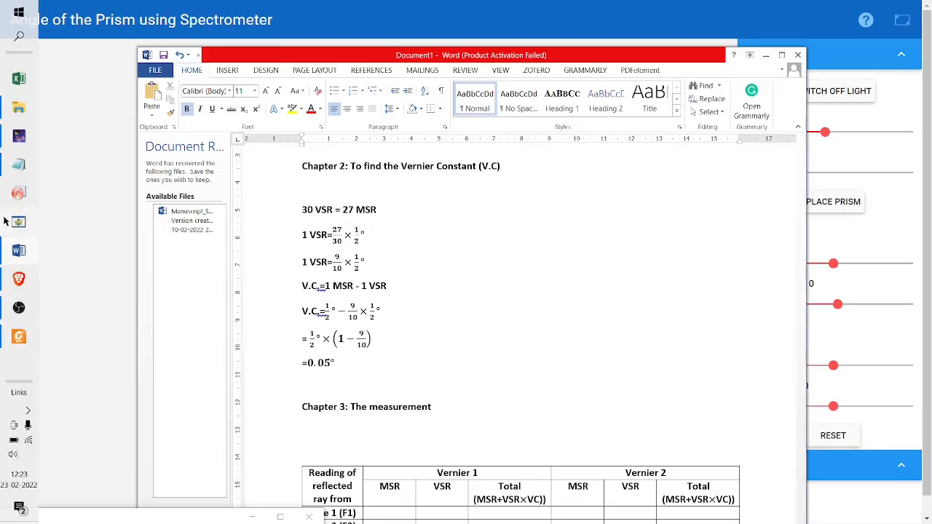
pyautogui.click(118, 163)
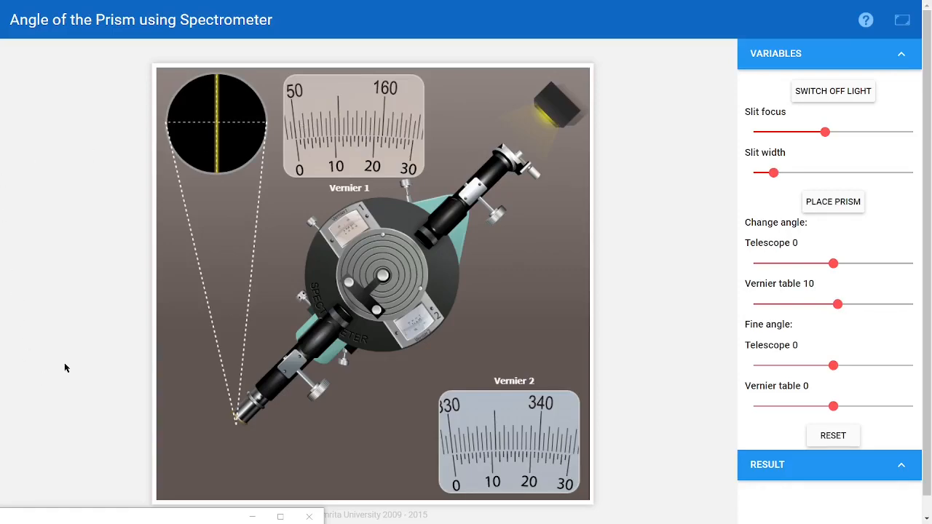
pyautogui.press('Escape')
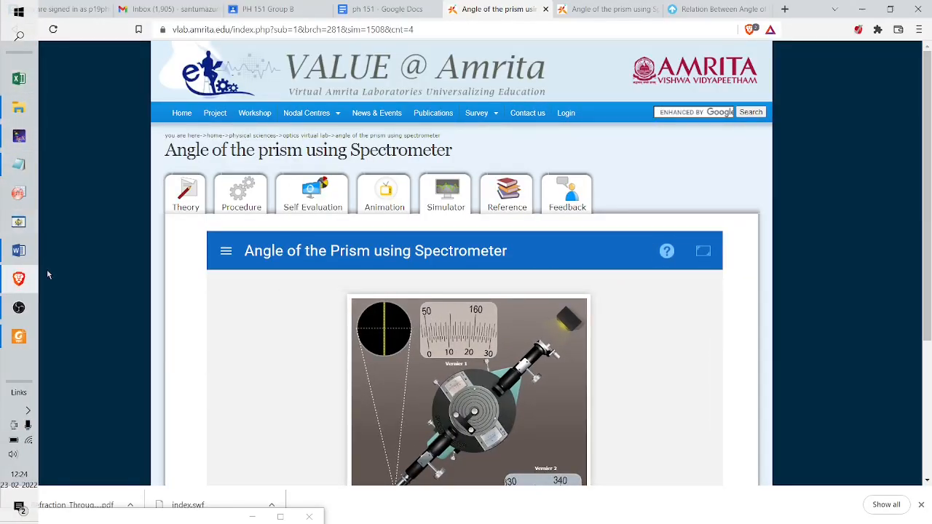
pyautogui.click(10, 250)
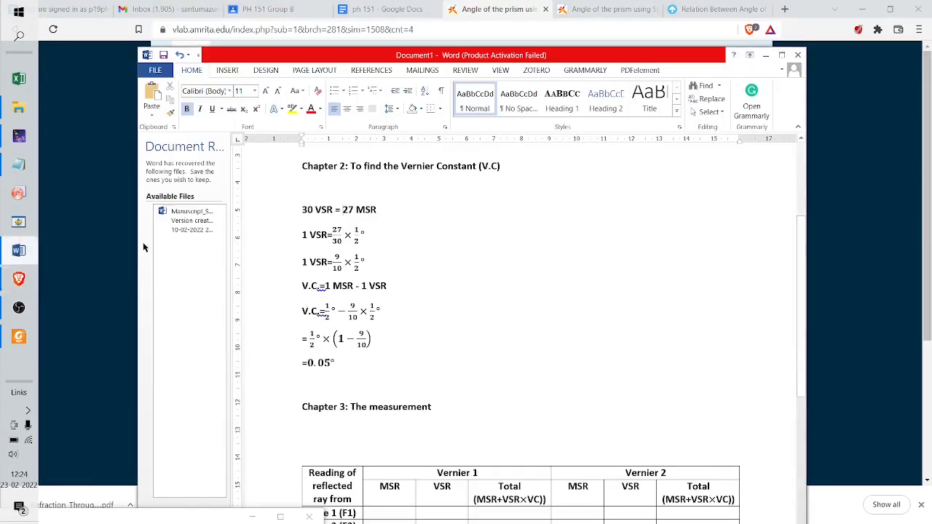
# Examine the Chapter 2 vernier constant derivation in Word, highlighting "MSR" and the 1 VSR fraction terms down to the V.C. line.
pyautogui.moveTo(354, 210); pyautogui.dragTo(378, 209)
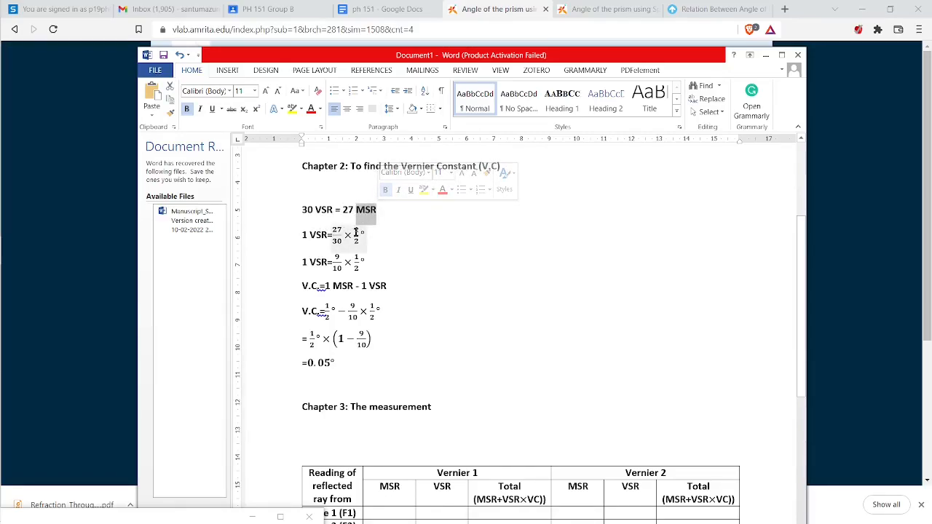
pyautogui.click(355, 233)
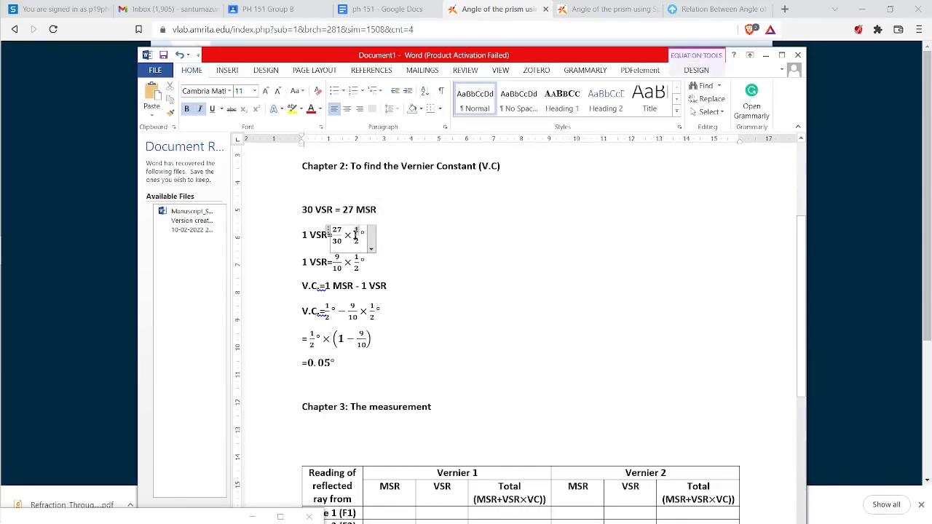
pyautogui.click(355, 234)
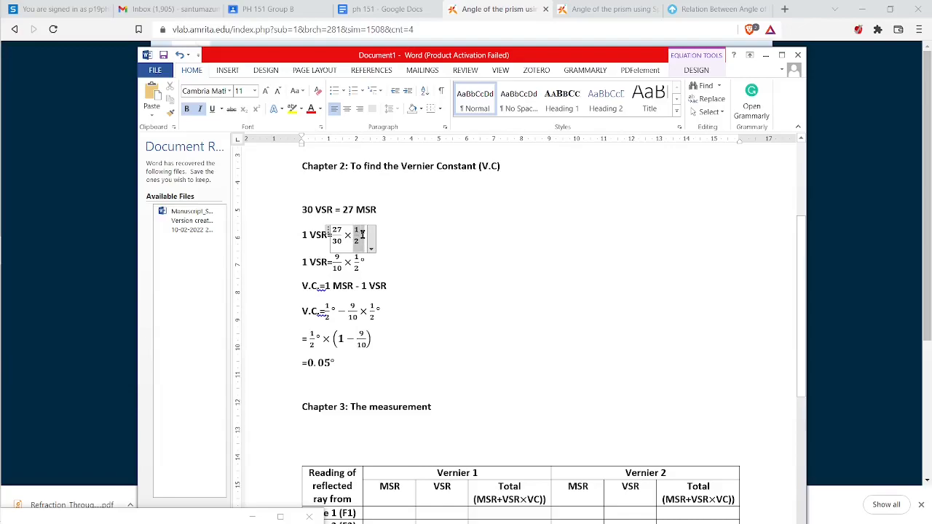
pyautogui.click(337, 233)
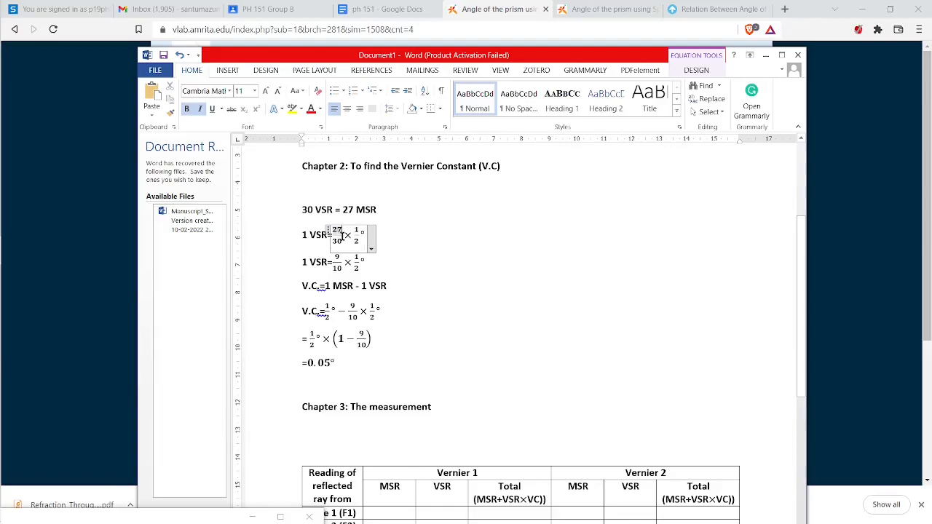
pyautogui.click(320, 265)
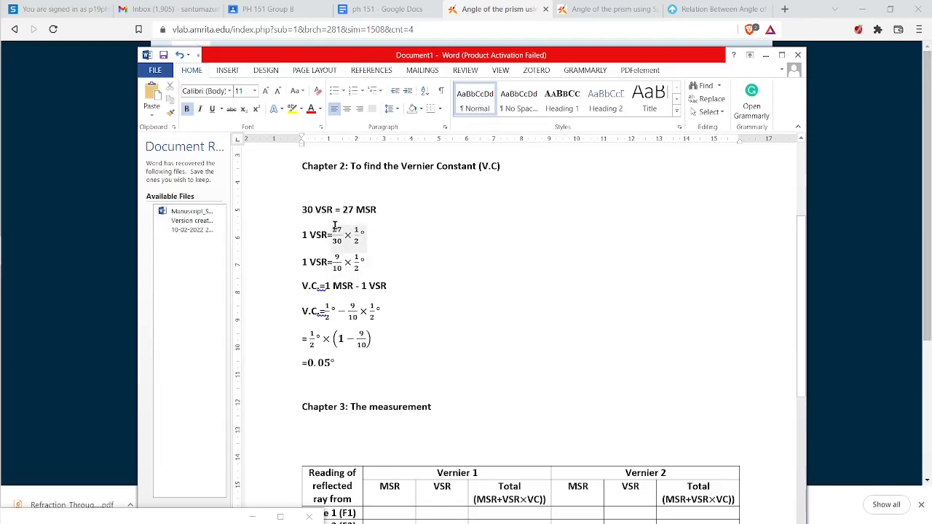
pyautogui.click(358, 260)
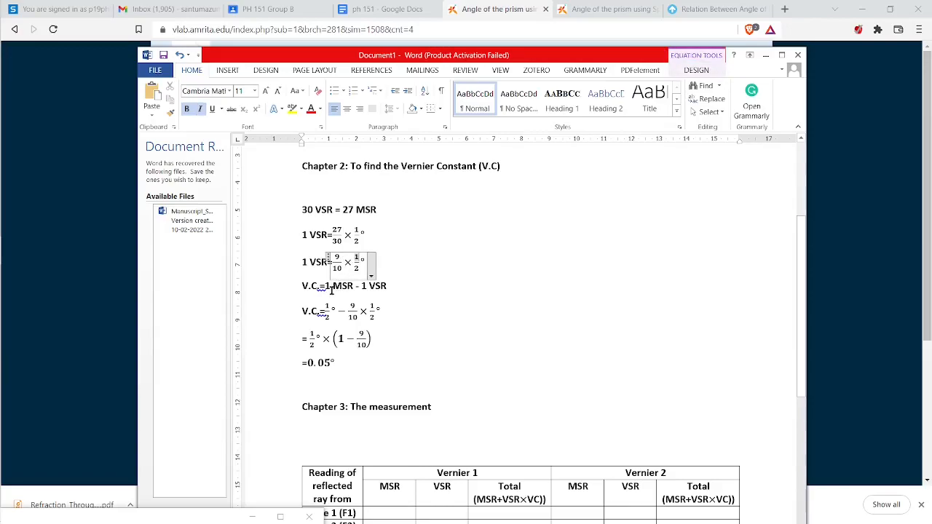
pyautogui.click(311, 287)
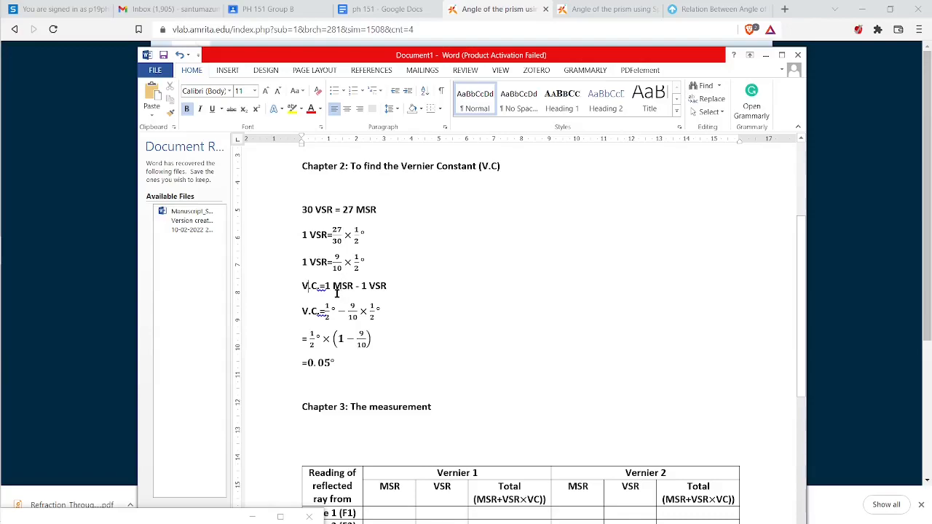
# Switch to the spectrometer simulator in the browser, view its vernier scales full screen, and return to the Word document.
pyautogui.click(123, 232)
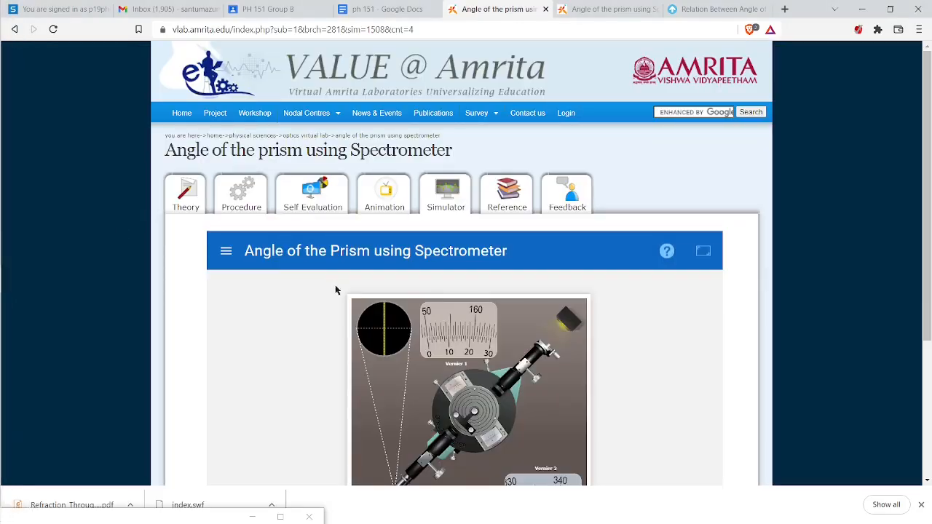
pyautogui.scroll(-3, 405, 294)
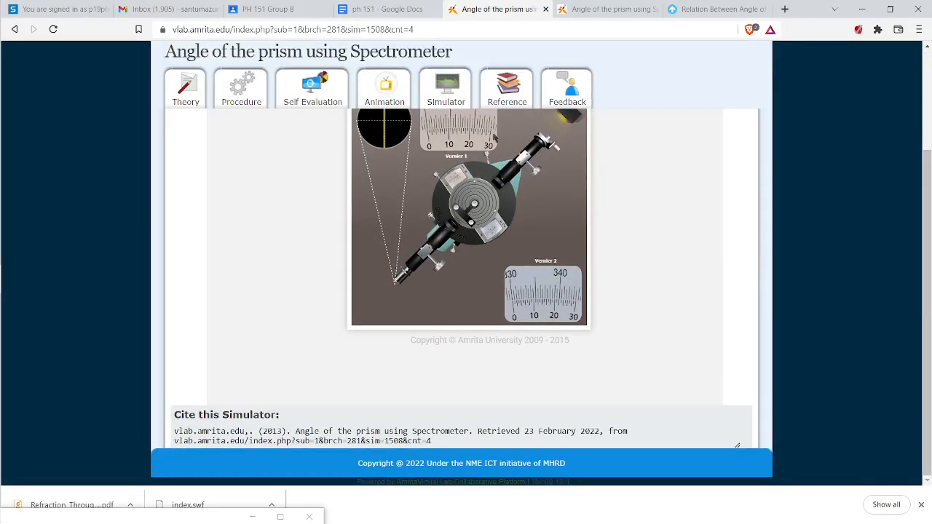
pyautogui.scroll(3, 743, 168)
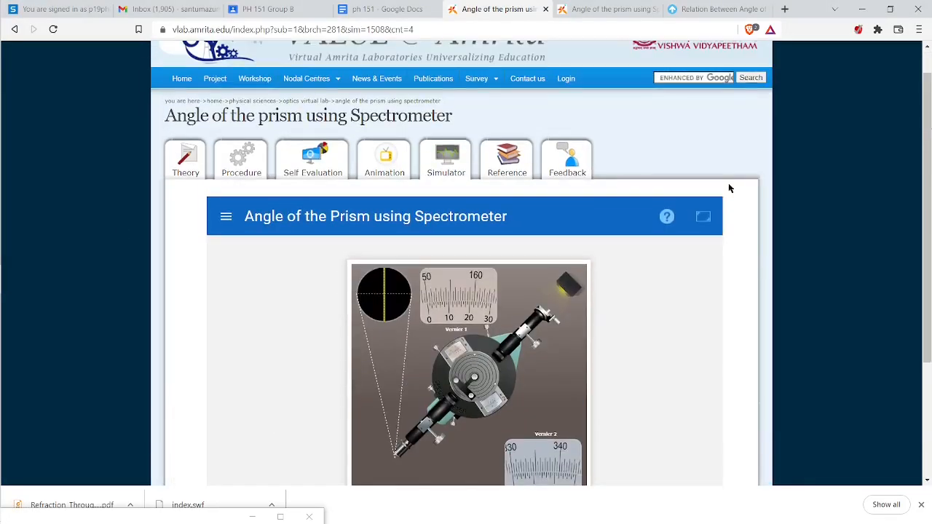
pyautogui.click(702, 216)
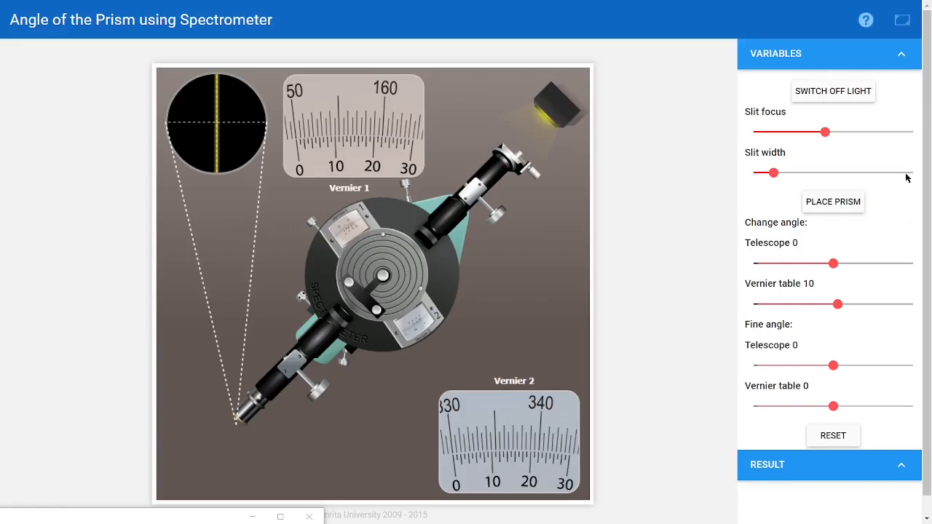
pyautogui.press('Escape')
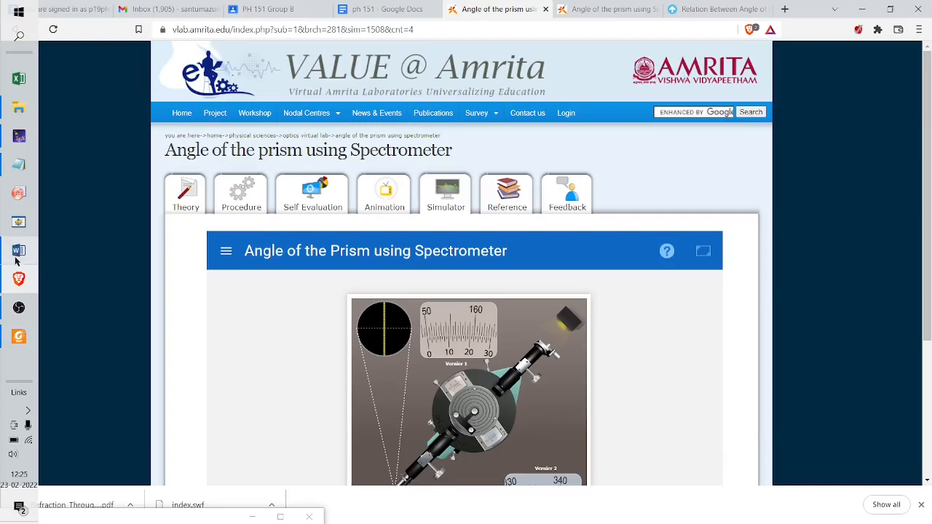
pyautogui.moveTo(11, 264)
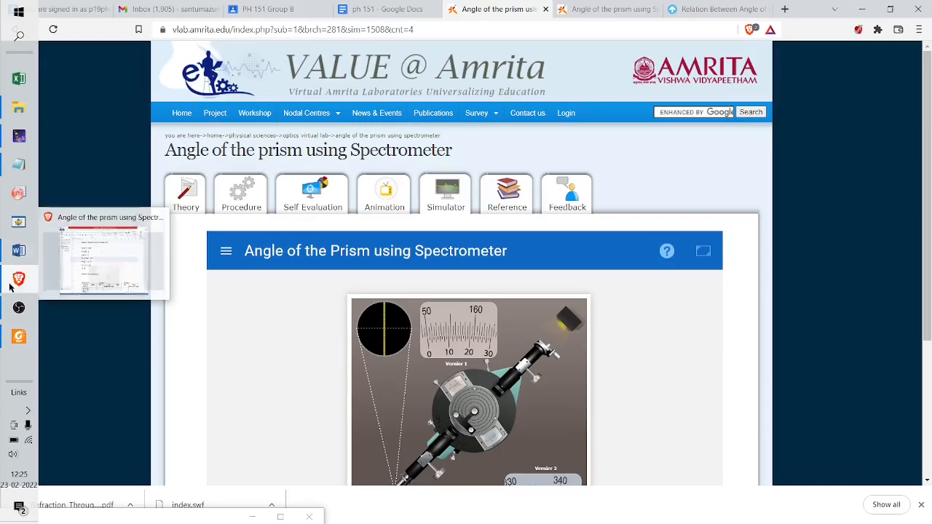
pyautogui.click(22, 250)
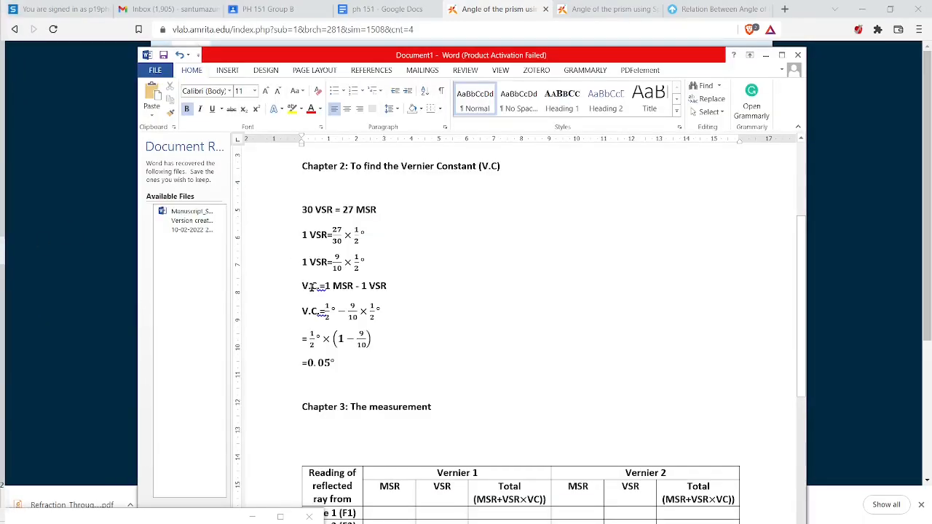
# Review the remaining vernier constant calculation and highlight the final "=0.05°" line.
pyautogui.scroll(-2, 330, 234)
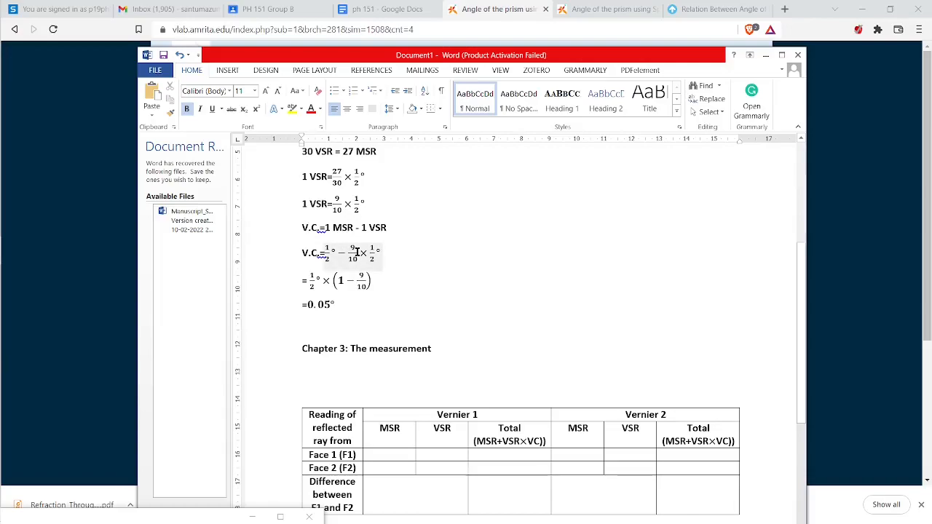
pyautogui.scroll(-2, 358, 252)
pyautogui.scroll(2, 376, 204)
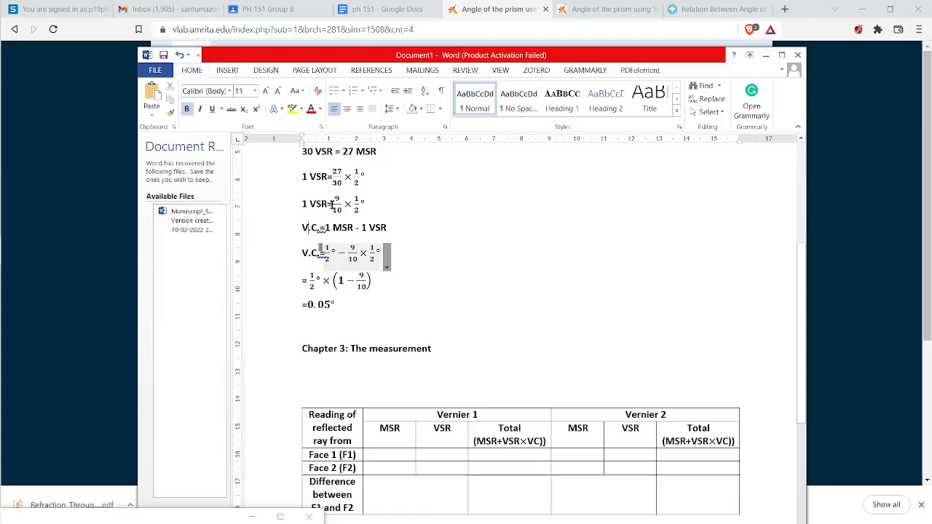
pyautogui.tripleClick(335, 304)
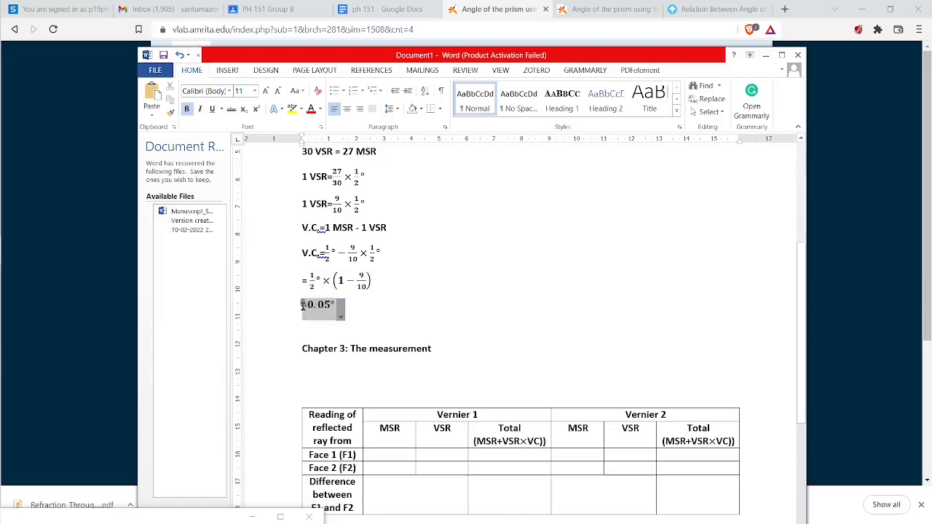
pyautogui.click(372, 315)
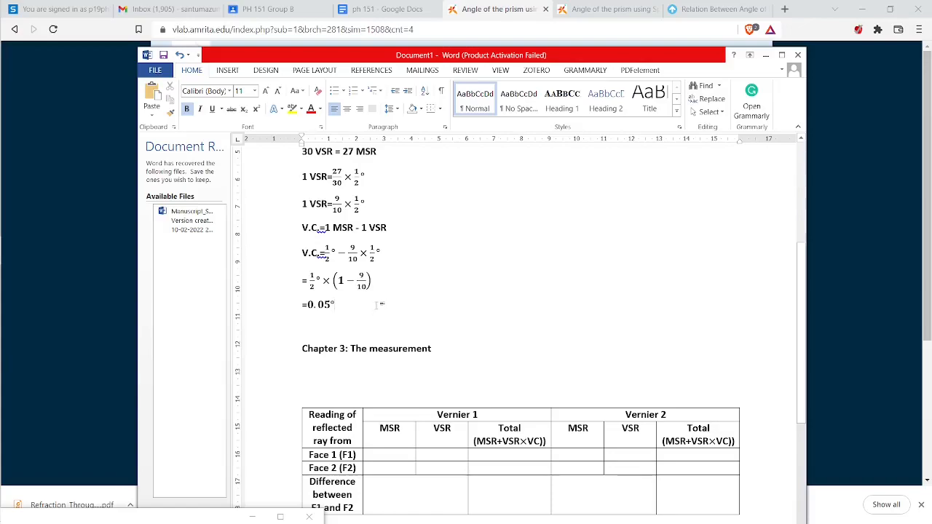
pyautogui.scroll(3, 379, 304)
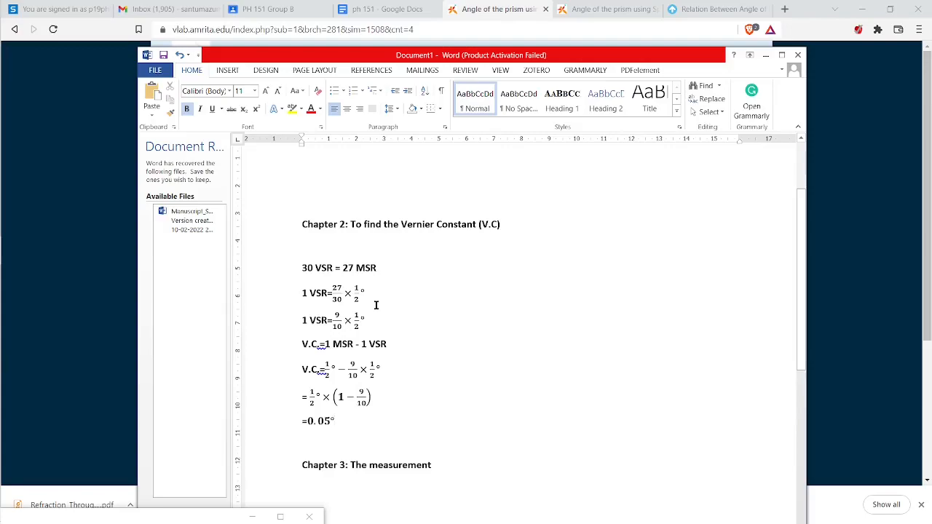
# Switch back to the spectrometer simulator in the browser, reset the experiment and show it full screen.
pyautogui.click(97, 173)
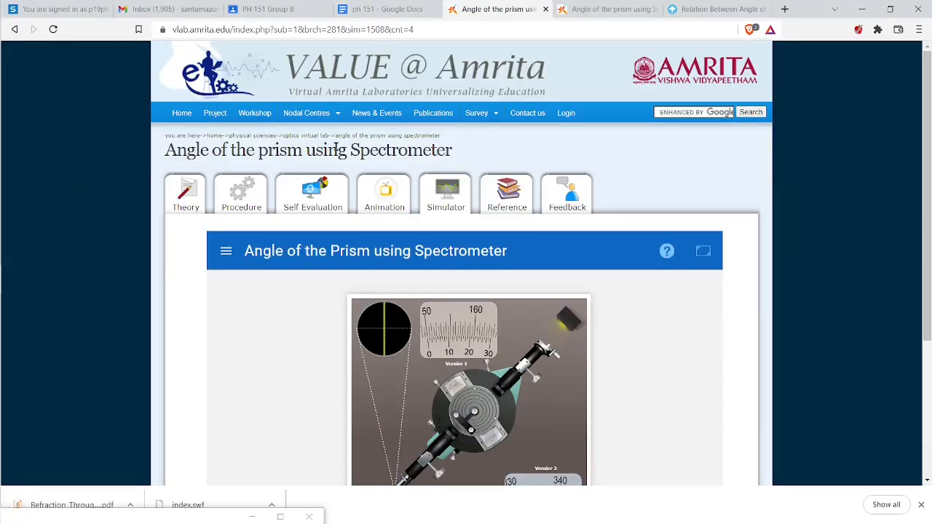
pyautogui.scroll(-1, 455, 206)
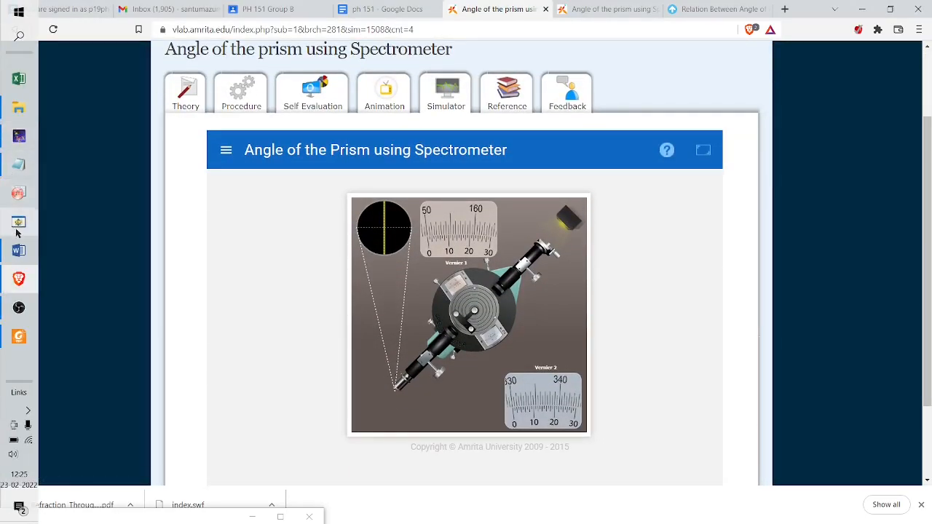
pyautogui.click(703, 152)
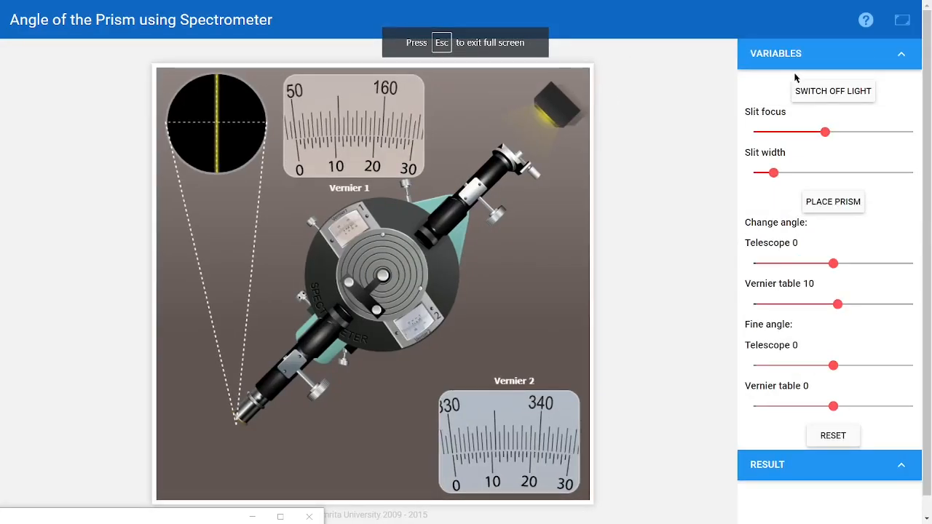
pyautogui.click(851, 439)
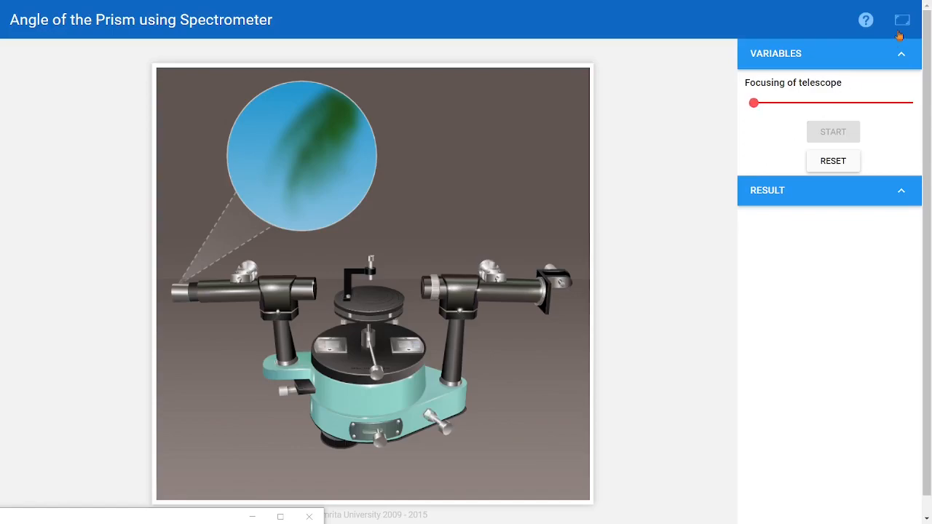
pyautogui.press('Escape')
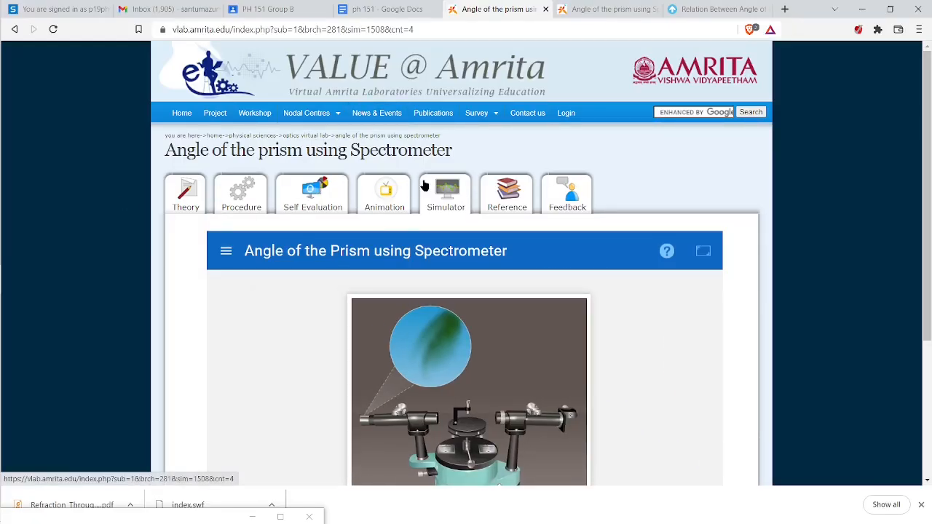
pyautogui.scroll(-2, 430, 191)
pyautogui.click(466, 100)
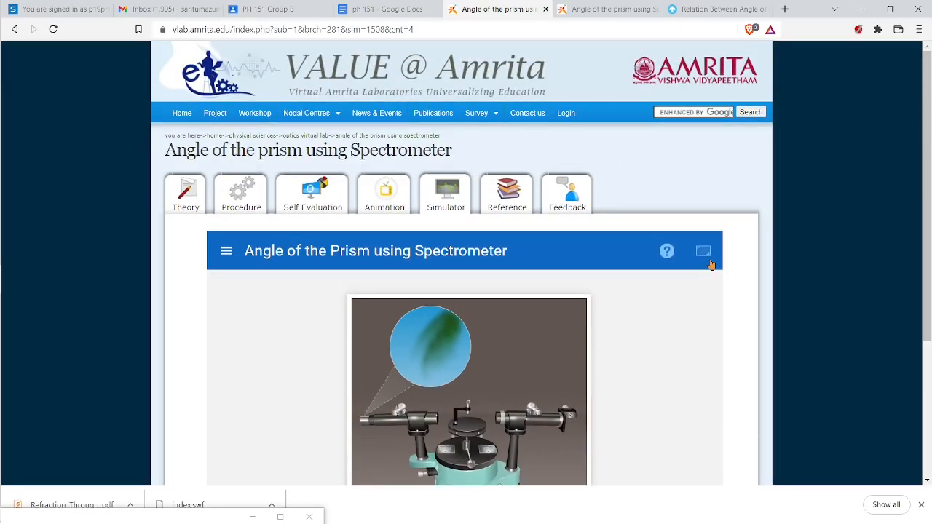
pyautogui.click(703, 252)
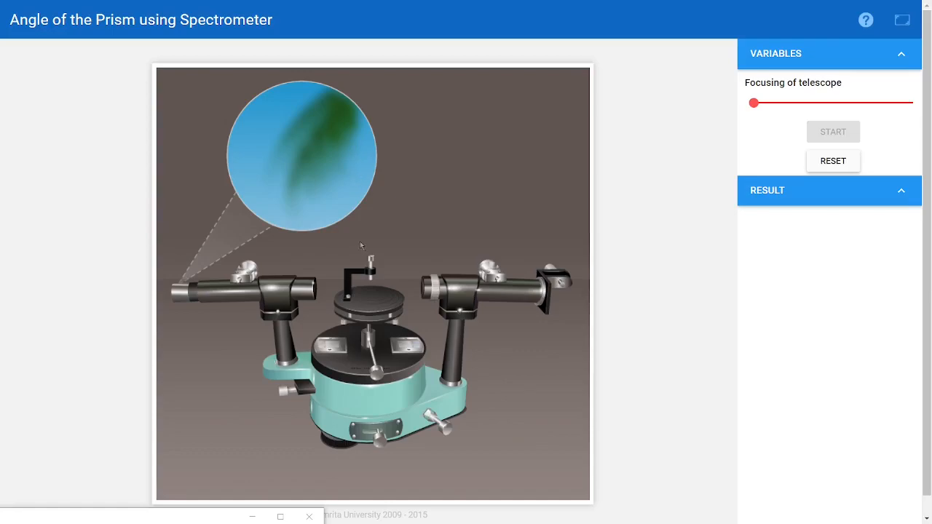
# Focus the telescope on the distant leaves with the slider near its midpoint and start the experiment.
pyautogui.click(827, 108)
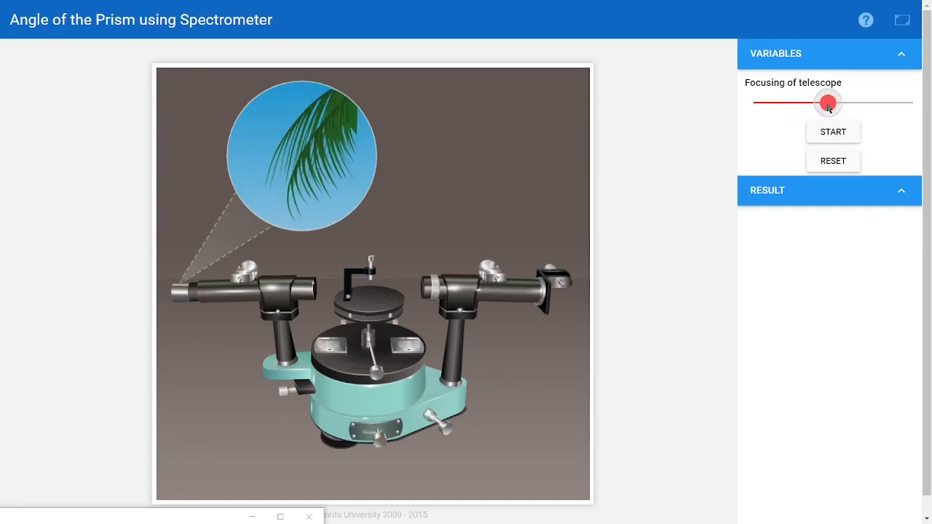
pyautogui.moveTo(827, 108)
pyautogui.mouseDown()
pyautogui.moveTo(815, 104)
pyautogui.moveTo(832, 103)
pyautogui.mouseUp()
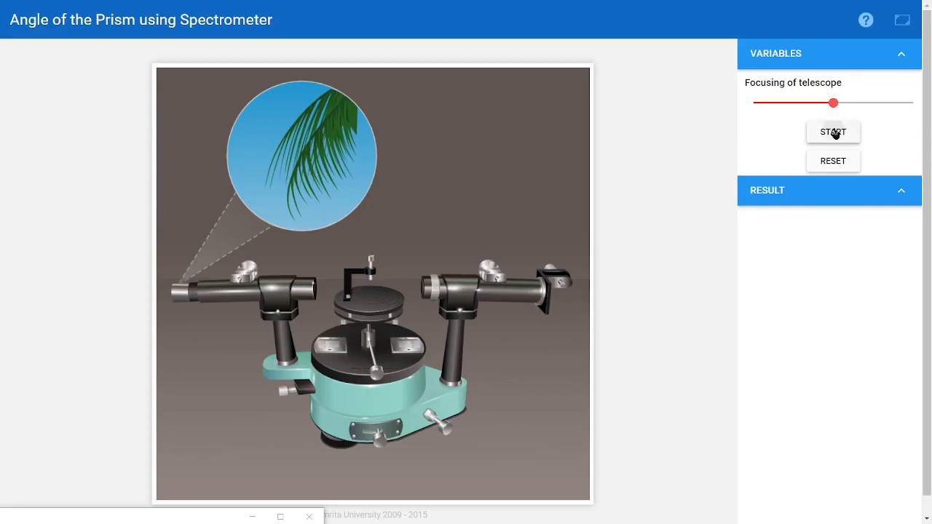
pyautogui.click(834, 132)
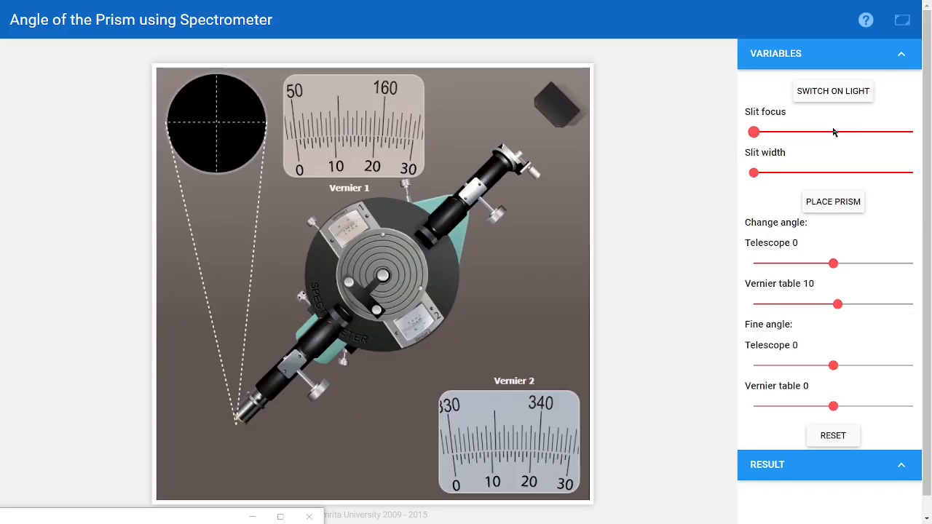
# Switch on the light, raise the slit focus slightly and widen the slit to about a quarter of its range.
pyautogui.click(840, 101)
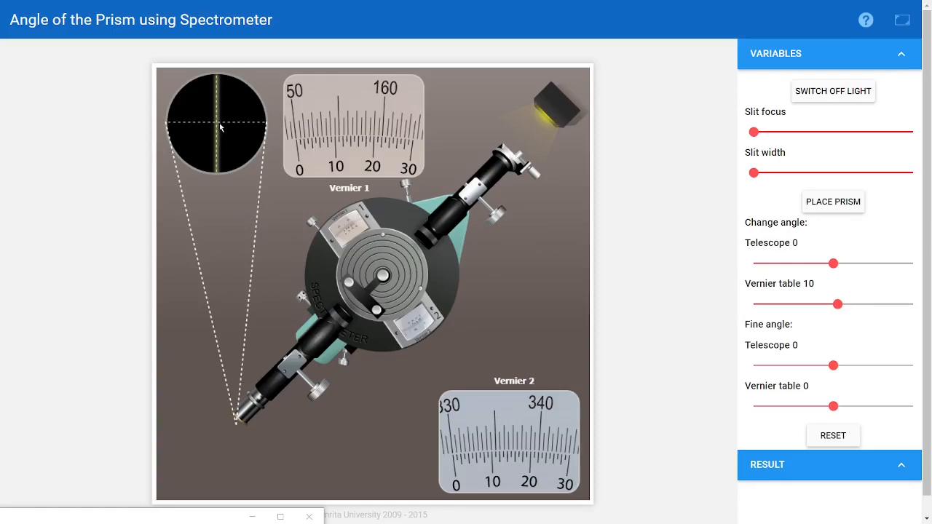
pyautogui.moveTo(777, 130); pyautogui.dragTo(785, 131)
pyautogui.moveTo(754, 172); pyautogui.dragTo(790, 175)
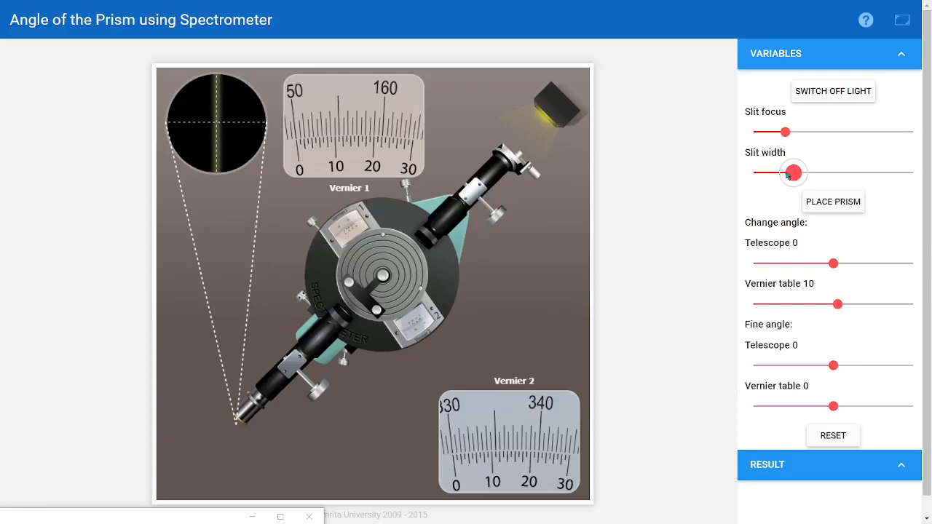
# Increase the slit focus gradually to slightly past mid-range for a sharp yellow slit image on the crosshair.
pyautogui.click(785, 133)
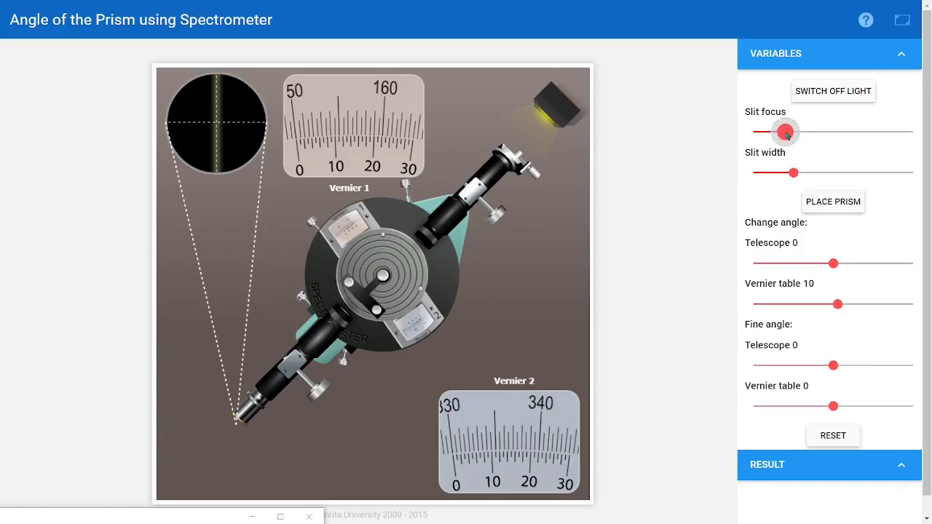
pyautogui.press('Right')
pyautogui.press('Right')
pyautogui.press('Right')
pyautogui.press('Right')
pyautogui.press('Right')
pyautogui.press('Right')
pyautogui.press('Right')
pyautogui.press('Right')
pyautogui.press('Right')
pyautogui.press('Right')
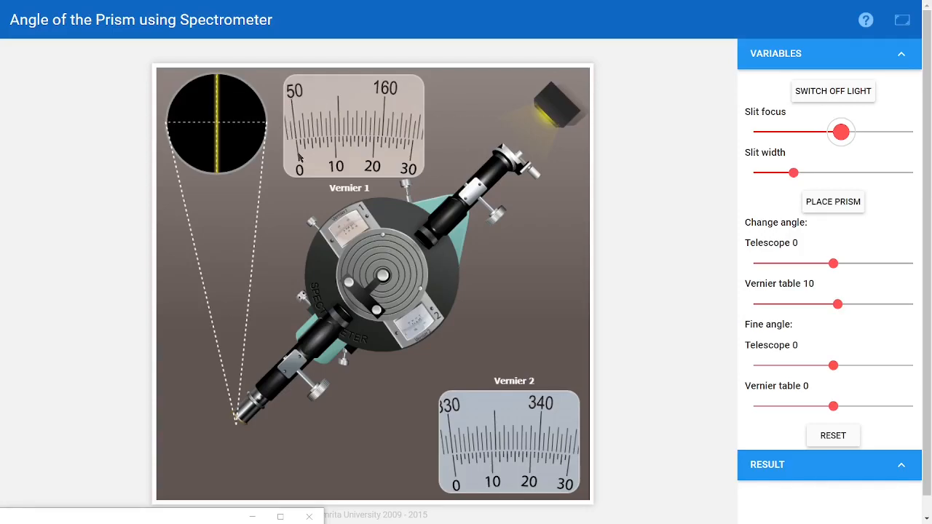
# Turn the vernier table gradually to an angle of 0 and place the prism on the prism table.
pyautogui.click(837, 305)
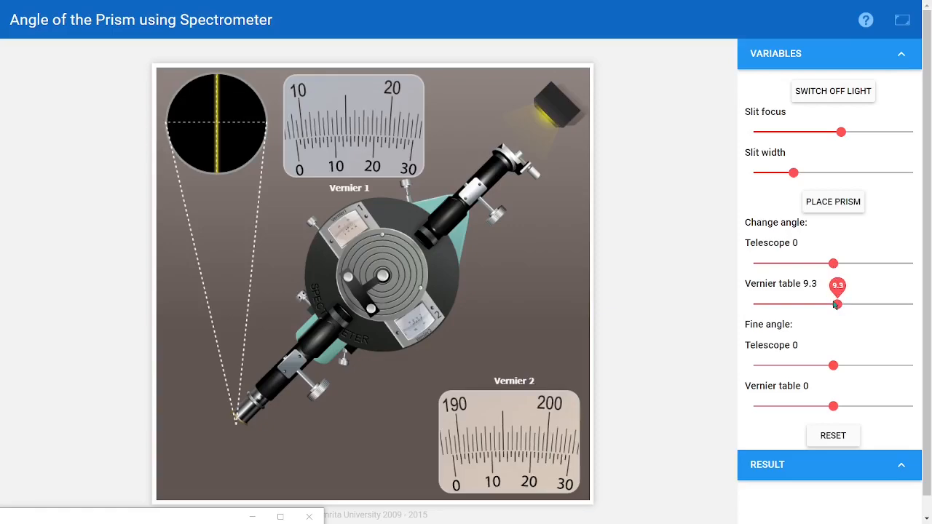
pyautogui.press('Left')
pyautogui.press('Left')
pyautogui.press('Right')
pyautogui.press('Right')
pyautogui.press('Right')
pyautogui.press('Right')
pyautogui.press('Right')
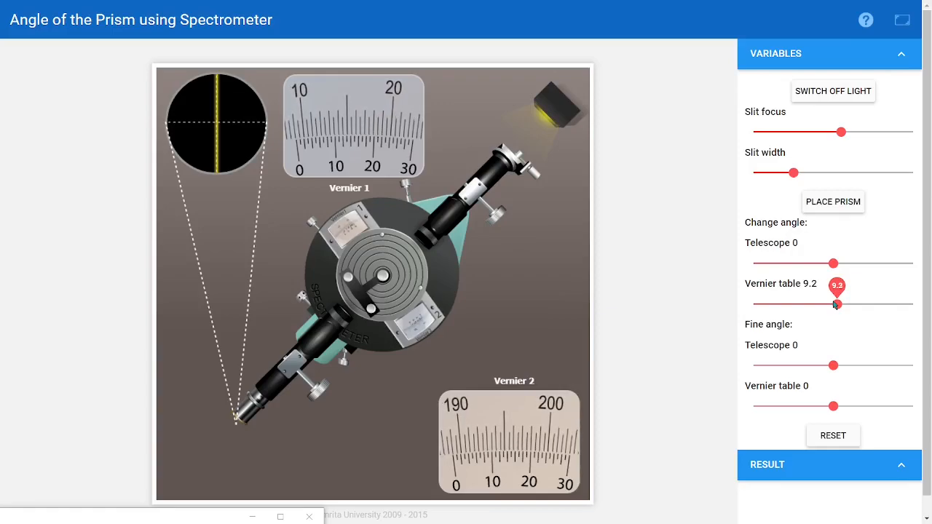
pyautogui.press('Left')
pyautogui.press('Left')
pyautogui.press('Left')
pyautogui.press('Left')
pyautogui.press('Left')
pyautogui.press('Left')
pyautogui.press('Left')
pyautogui.press('Left')
pyautogui.press('Left')
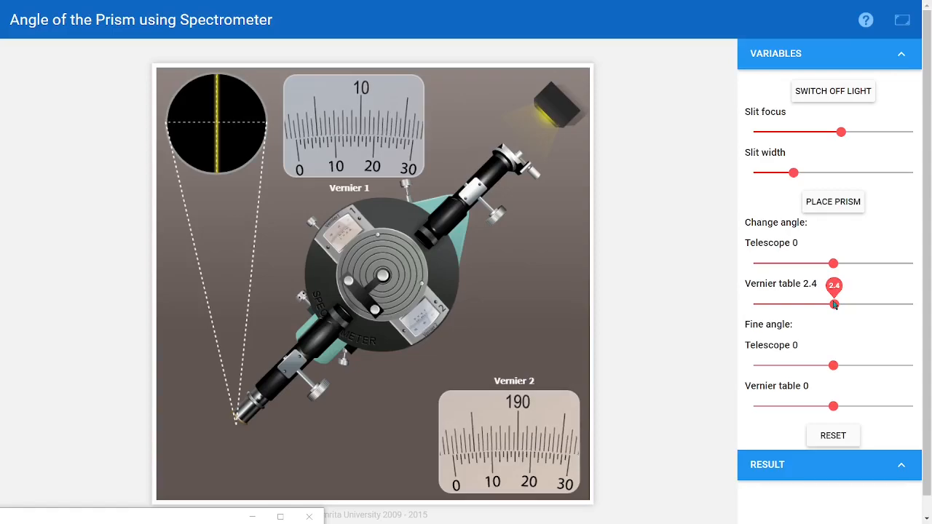
pyautogui.moveTo(834, 304); pyautogui.dragTo(834, 305)
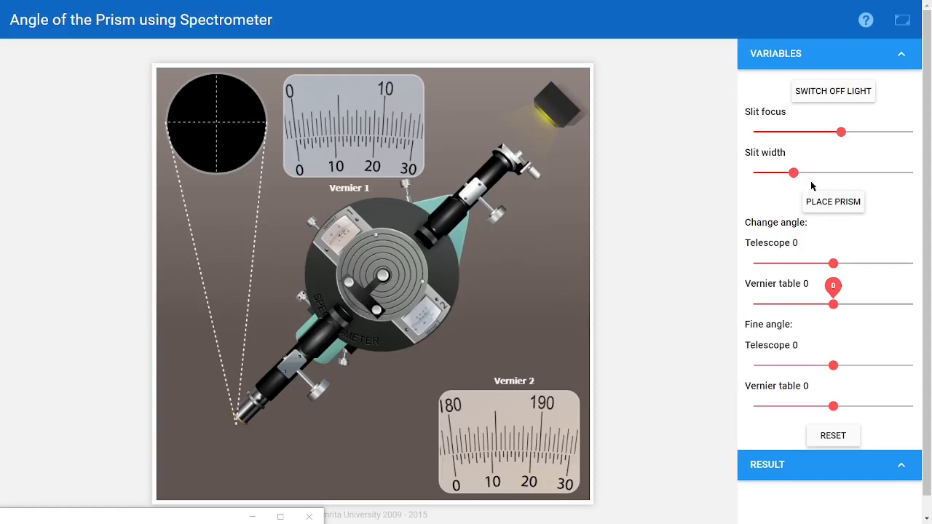
pyautogui.click(831, 210)
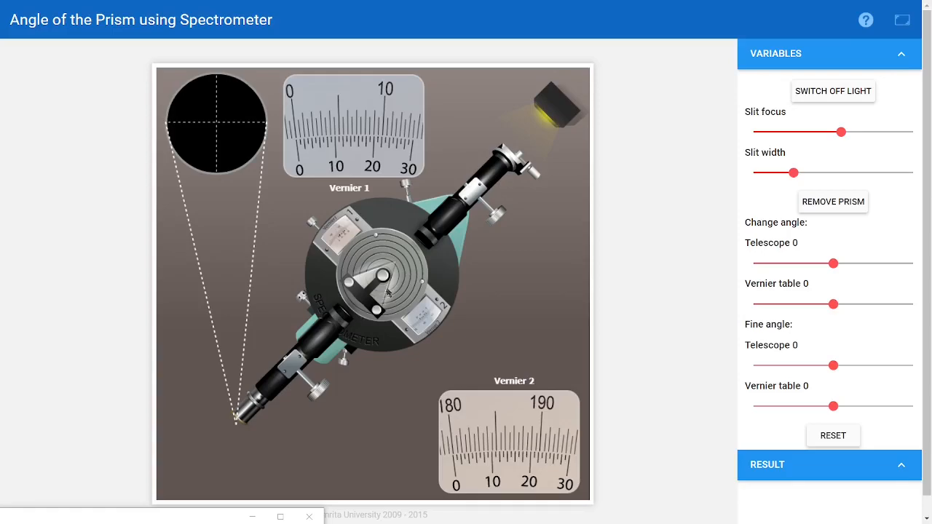
pyautogui.moveTo(201, 516); pyautogui.dragTo(0, 158)
pyautogui.moveTo(233, 9); pyautogui.dragTo(154, 230)
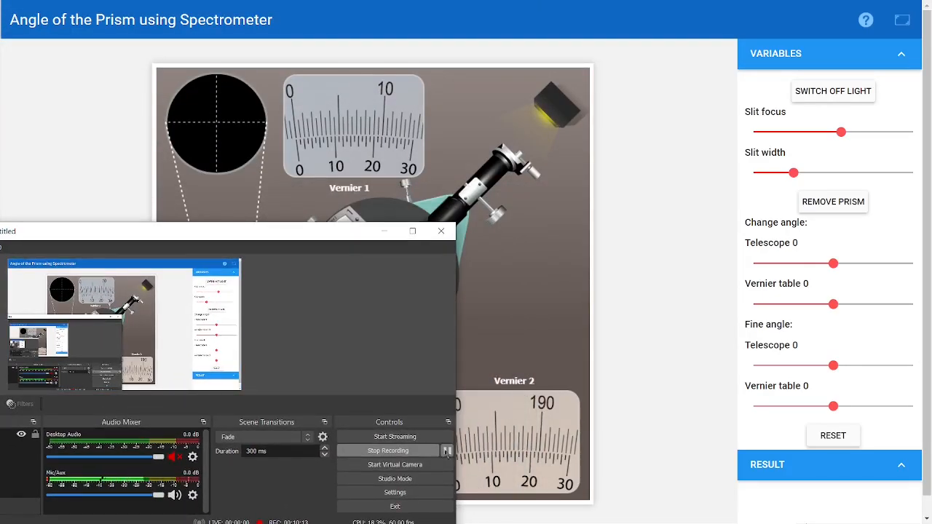
pyautogui.moveTo(455, 448); pyautogui.dragTo(132, 406)
pyautogui.moveTo(48, 246); pyautogui.dragTo(132, 507)
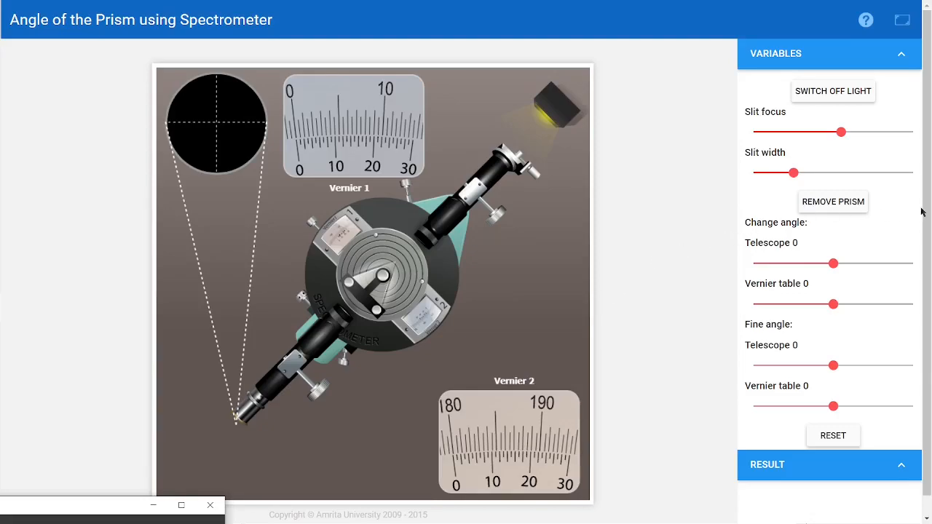
# Remove the prism from the prism table and place it back again.
pyautogui.click(842, 203)
pyautogui.click(842, 205)
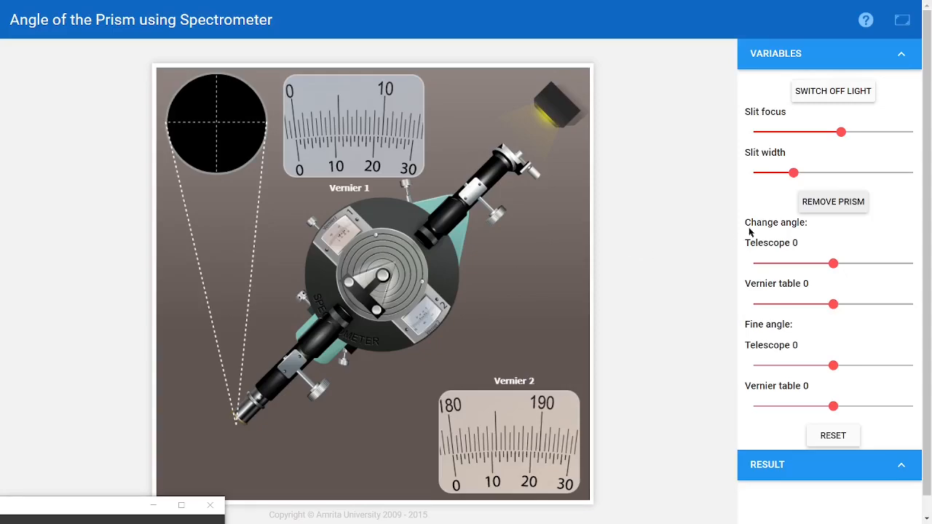
pyautogui.click(825, 207)
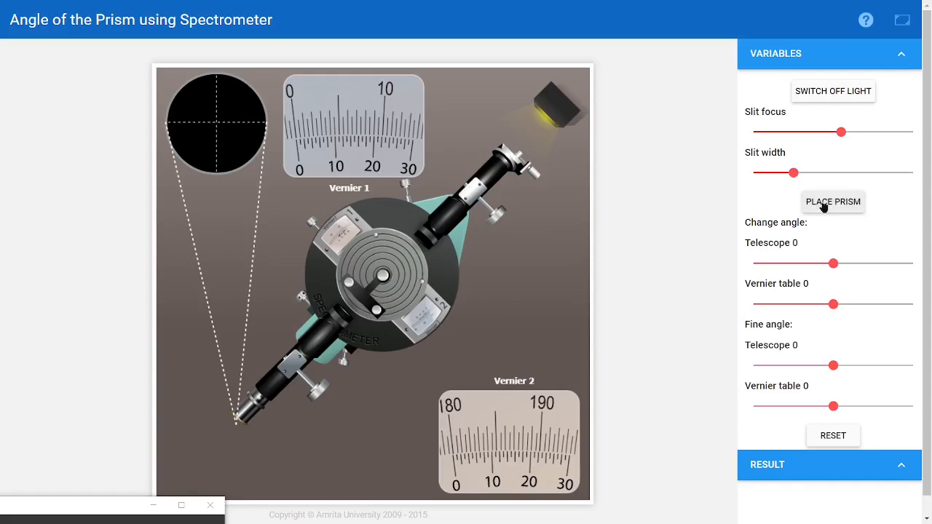
pyautogui.click(823, 207)
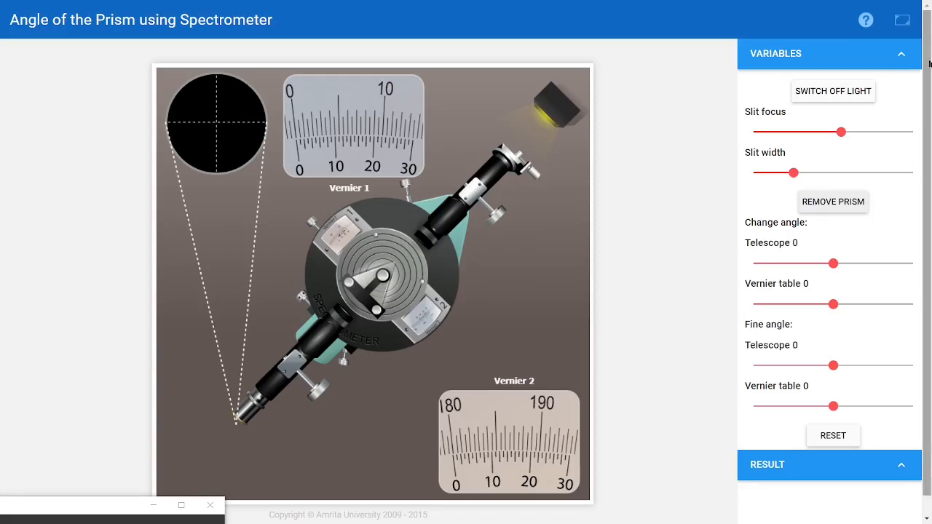
# Leave full screen and open the Theory page to examine the diagrams of light reflecting from both prism faces.
pyautogui.click(901, 21)
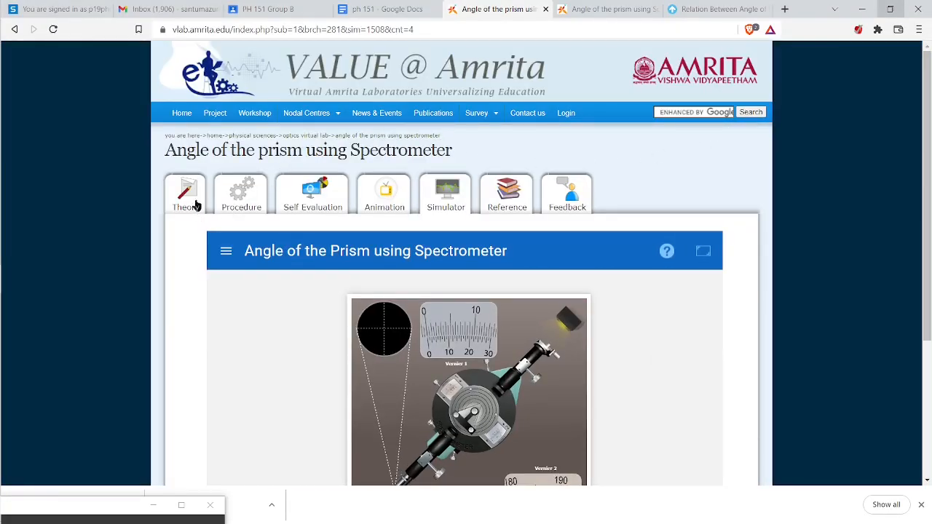
pyautogui.click(564, 10)
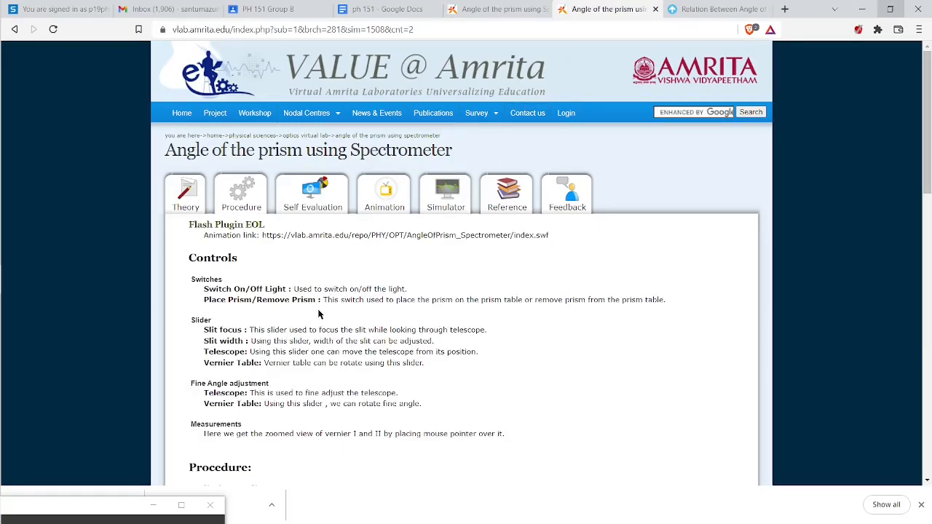
pyautogui.click(193, 203)
pyautogui.scroll(-3, 420, 274)
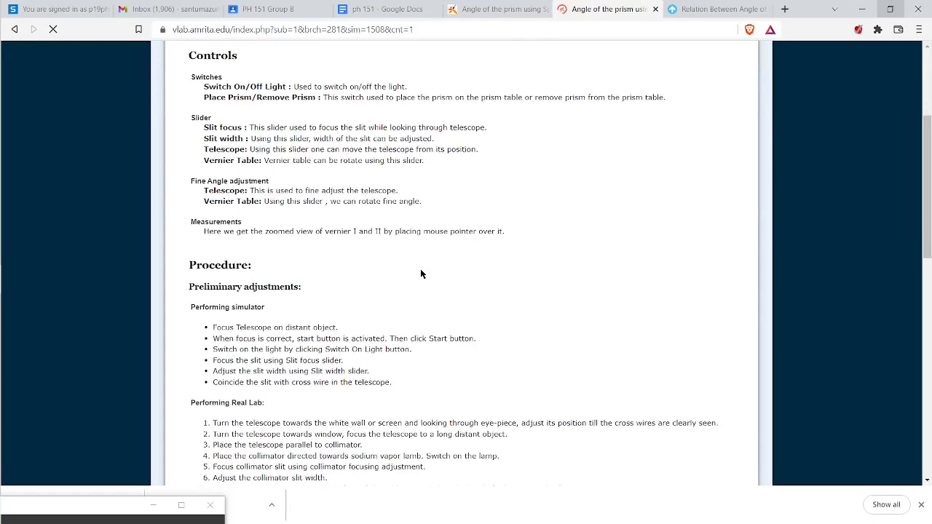
pyautogui.scroll(-3, 420, 270)
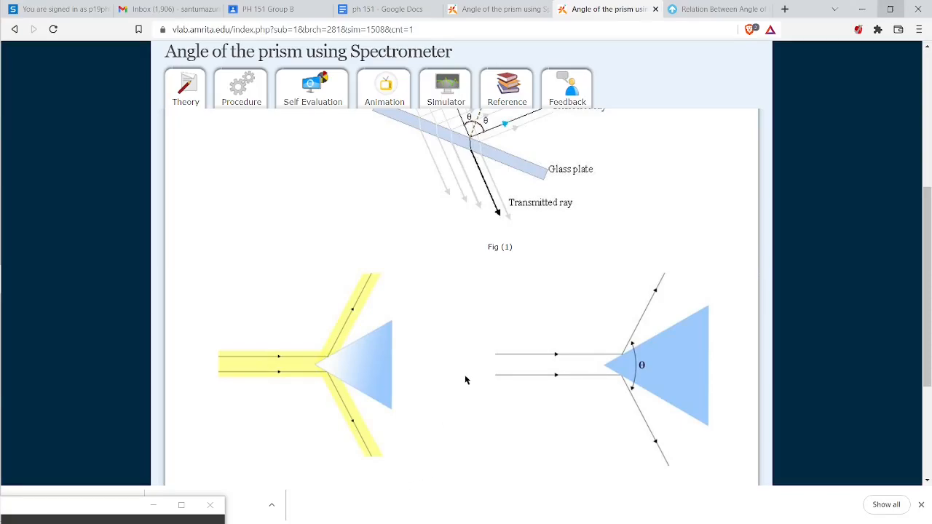
pyautogui.moveTo(470, 372); pyautogui.dragTo(373, 281)
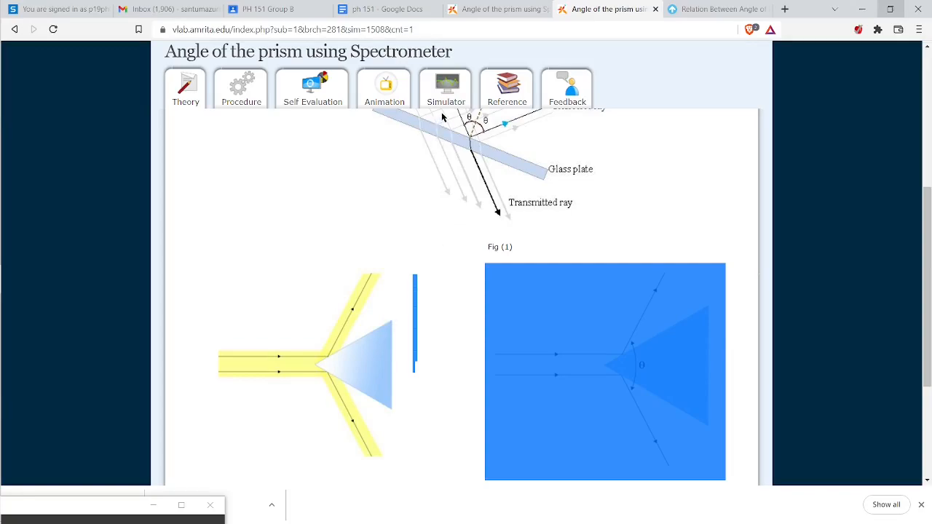
# Return to the simulator in full screen and rotate the telescope to about -29.5 to search for the reflected slit image.
pyautogui.click(515, 10)
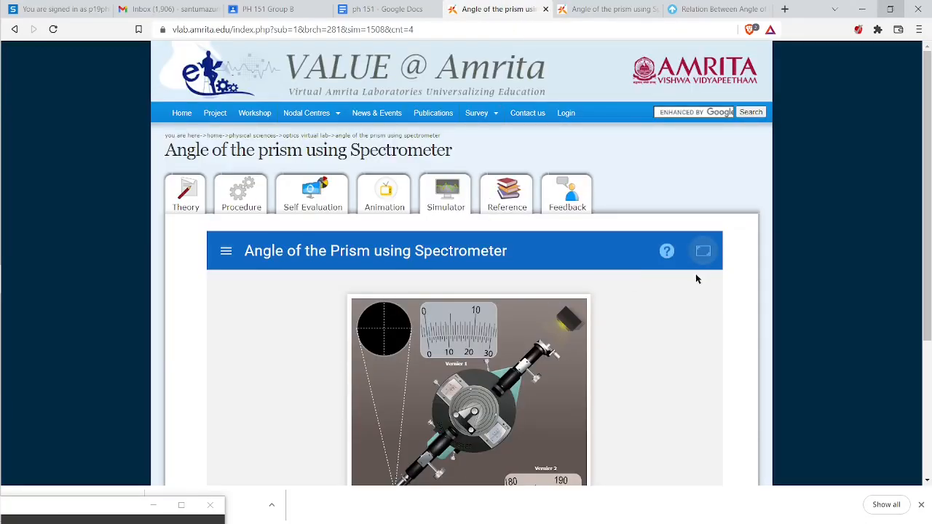
pyautogui.click(702, 251)
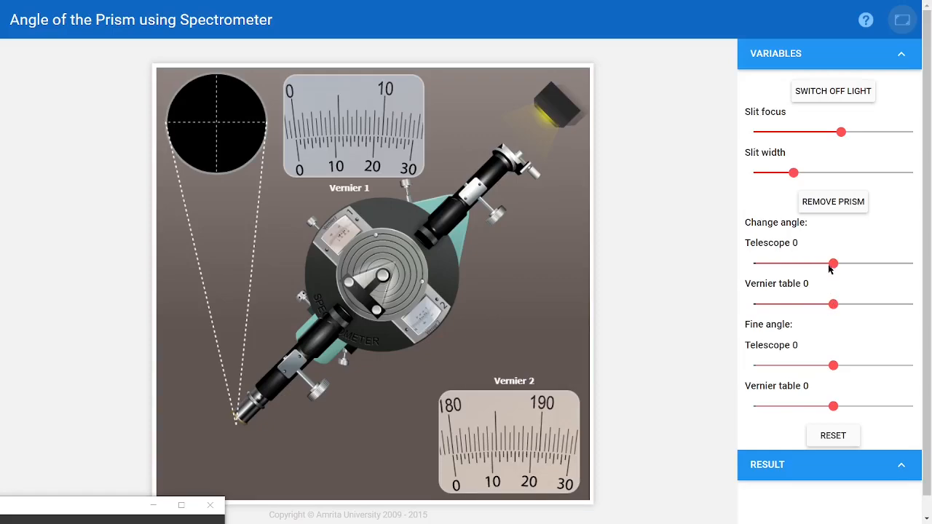
pyautogui.moveTo(832, 264); pyautogui.dragTo(809, 269)
pyautogui.press('Right')
pyautogui.press('Right')
pyautogui.press('Right')
pyautogui.press('Right')
pyautogui.press('Right')
pyautogui.press('Right')
pyautogui.press('Right')
pyautogui.press('Right')
pyautogui.press('Right')
pyautogui.press('Right')
pyautogui.press('Right')
pyautogui.press('Right')
pyautogui.press('Right')
pyautogui.press('Right')
pyautogui.press('Right')
pyautogui.press('Right')
pyautogui.press('Right')
pyautogui.press('Right')
pyautogui.press('Right')
pyautogui.press('Right')
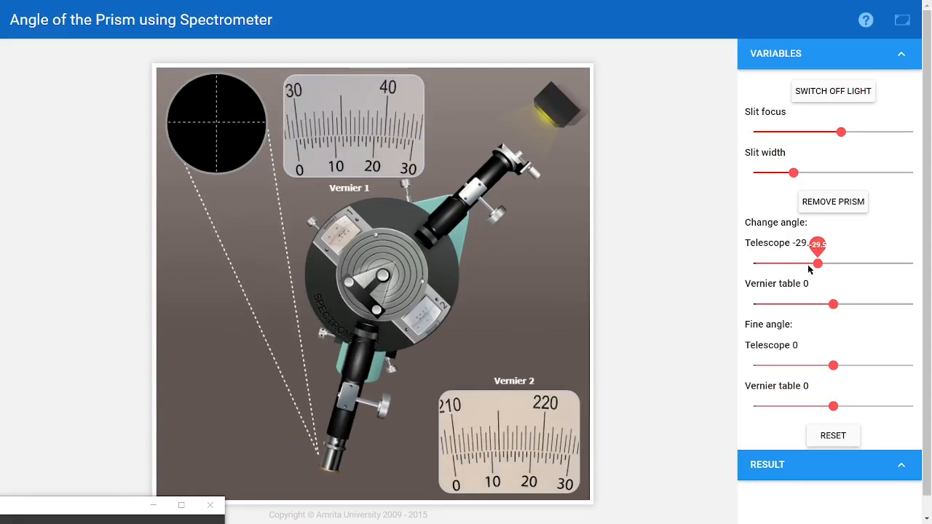
# Rotate the telescope to 52.5 and sweep it gradually down to 33.7 to search for the slit image reflected from the other prism face.
pyautogui.moveTo(817, 268); pyautogui.dragTo(860, 269)
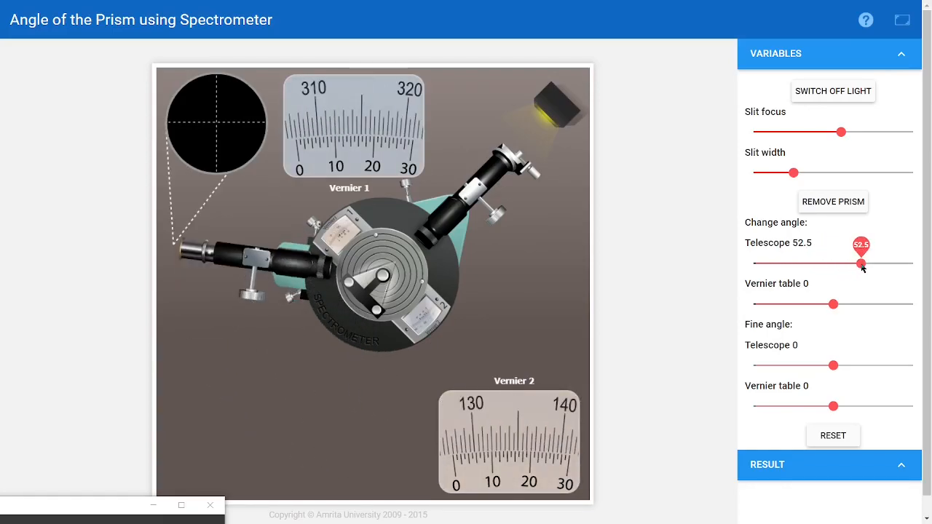
pyautogui.press('Left')
pyautogui.press('Left')
pyautogui.press('Left')
pyautogui.press('Left')
pyautogui.press('Left')
pyautogui.press('Left')
pyautogui.press('Left')
pyautogui.press('Left')
pyautogui.press('Left')
pyautogui.press('Left')
pyautogui.press('Left')
pyautogui.press('Left')
pyautogui.press('Left')
pyautogui.press('Left')
pyautogui.press('Left')
pyautogui.press('Left')
pyautogui.press('Left')
pyautogui.press('Left')
pyautogui.press('Left')
pyautogui.press('Left')
pyautogui.press('Left')
pyautogui.press('Left')
pyautogui.press('Left')
pyautogui.press('Left')
pyautogui.press('Left')
pyautogui.press('Left')
pyautogui.press('Left')
pyautogui.press('Left')
pyautogui.press('Left')
pyautogui.press('Left')
pyautogui.press('Left')
pyautogui.press('Left')
pyautogui.press('Left')
pyautogui.press('Left')
pyautogui.press('Left')
pyautogui.press('Left')
pyautogui.press('Left')
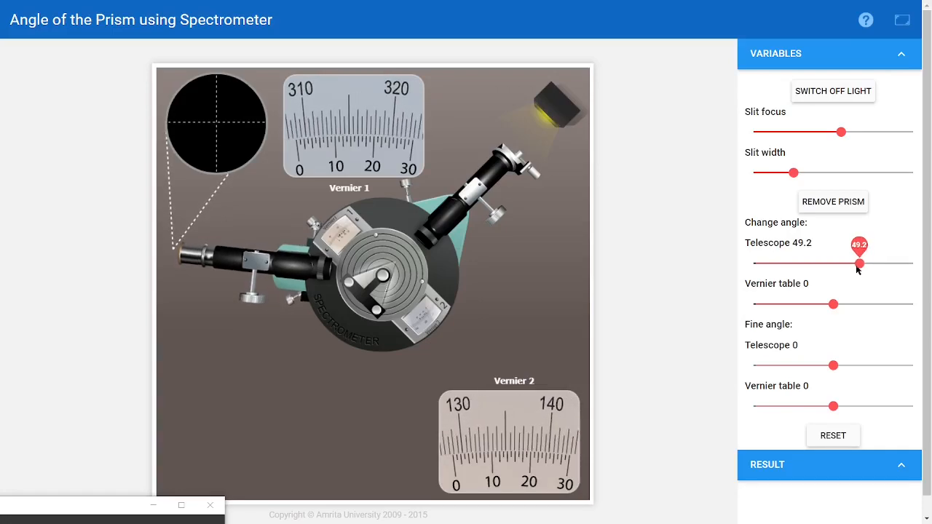
pyautogui.press('Left')
pyautogui.press('Left')
pyautogui.press('Left')
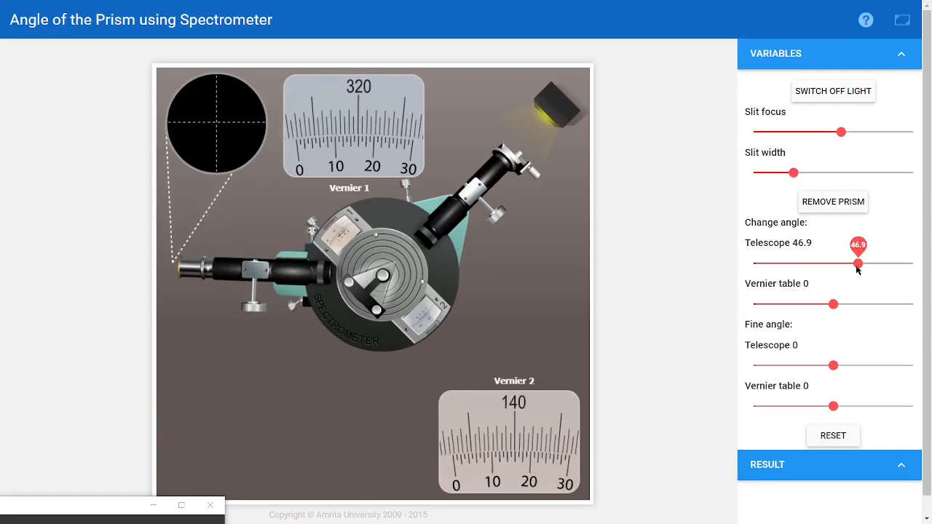
pyautogui.press('Left')
pyautogui.press('Left')
pyautogui.press('Left')
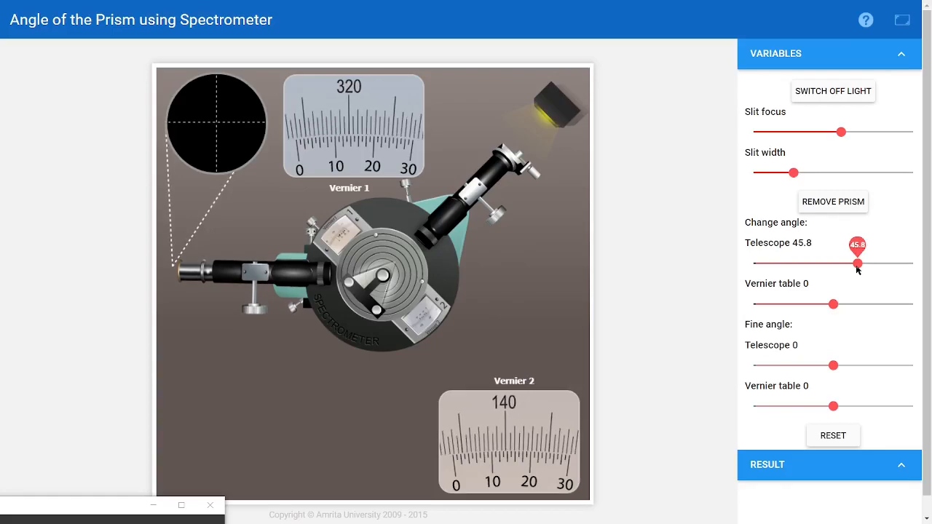
pyautogui.press('Left')
pyautogui.press('Left')
pyautogui.press('Left')
pyautogui.press('Left')
pyautogui.press('Left')
pyautogui.press('Left')
pyautogui.press('Left')
pyautogui.press('Left')
pyautogui.press('Left')
pyautogui.press('Left')
pyautogui.press('Left')
pyautogui.press('Left')
pyautogui.press('Left')
pyautogui.press('Left')
pyautogui.press('Left')
pyautogui.press('Left')
pyautogui.press('Left')
pyautogui.press('Left')
pyautogui.press('Left')
pyautogui.press('Left')
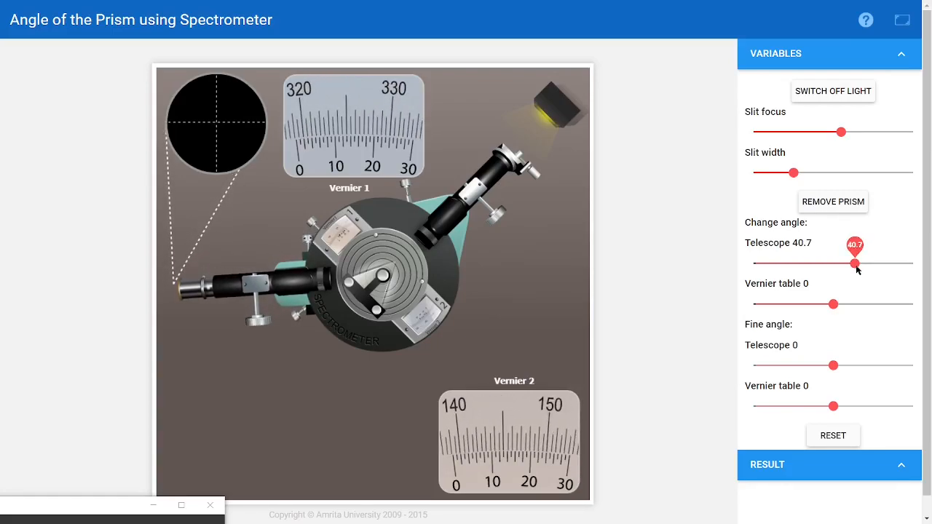
pyautogui.press('Left')
pyautogui.press('Left')
pyautogui.press('Left')
pyautogui.press('Left')
pyautogui.press('Left')
pyautogui.press('Left')
pyautogui.press('Left')
pyautogui.press('Left')
pyautogui.press('Left')
pyautogui.press('Left')
pyautogui.press('Left')
pyautogui.press('Left')
pyautogui.press('Left')
pyautogui.press('Left')
pyautogui.press('Left')
pyautogui.press('Left')
pyautogui.press('Left')
pyautogui.press('Left')
pyautogui.press('Left')
pyautogui.press('Left')
pyautogui.press('Left')
pyautogui.press('Left')
pyautogui.press('Left')
pyautogui.press('Left')
pyautogui.press('Left')
pyautogui.press('Left')
pyautogui.press('Left')
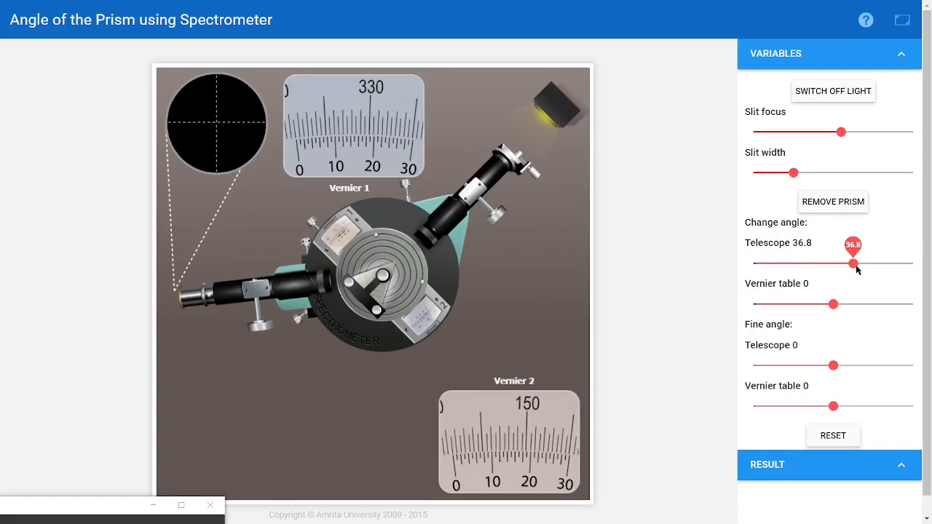
pyautogui.press('Left')
pyautogui.press('Left')
pyautogui.press('Left')
pyautogui.press('Left')
pyautogui.press('Left')
pyautogui.press('Left')
pyautogui.press('Left')
pyautogui.press('Left')
pyautogui.press('Left')
pyautogui.press('Left')
pyautogui.press('Left')
pyautogui.press('Left')
pyautogui.press('Left')
pyautogui.press('Left')
pyautogui.press('Left')
pyautogui.press('Left')
pyautogui.scroll(-1, 856, 270)
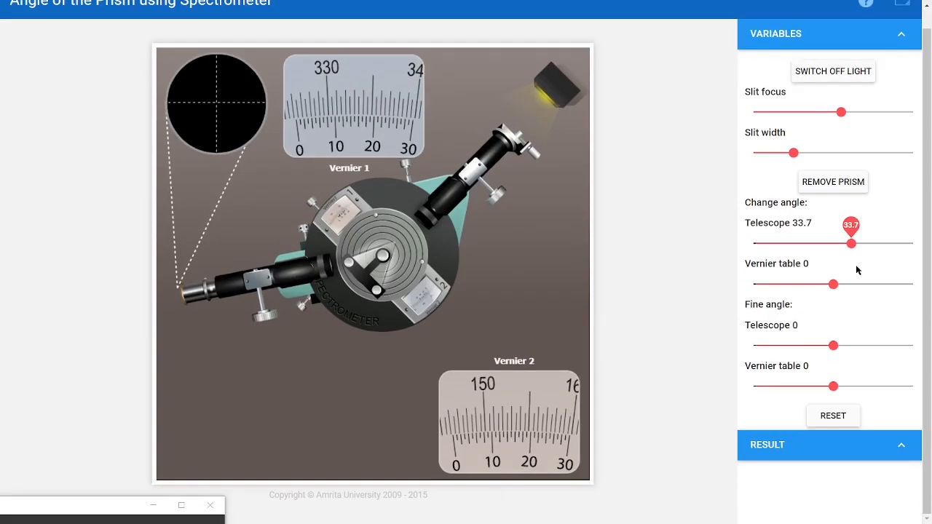
# Rotate the telescope gradually up to 60 until the reflected slit image coincides with the vertical crosshair.
pyautogui.press('Right')
pyautogui.press('Right')
pyautogui.press('Right')
pyautogui.press('Right')
pyautogui.press('Right')
pyautogui.press('Right')
pyautogui.press('Right')
pyautogui.press('Right')
pyautogui.press('Right')
pyautogui.press('Right')
pyautogui.press('Right')
pyautogui.press('Right')
pyautogui.press('Right')
pyautogui.press('Right')
pyautogui.press('Right')
pyautogui.press('Right')
pyautogui.press('Right')
pyautogui.press('Right')
pyautogui.press('Right')
pyautogui.press('Right')
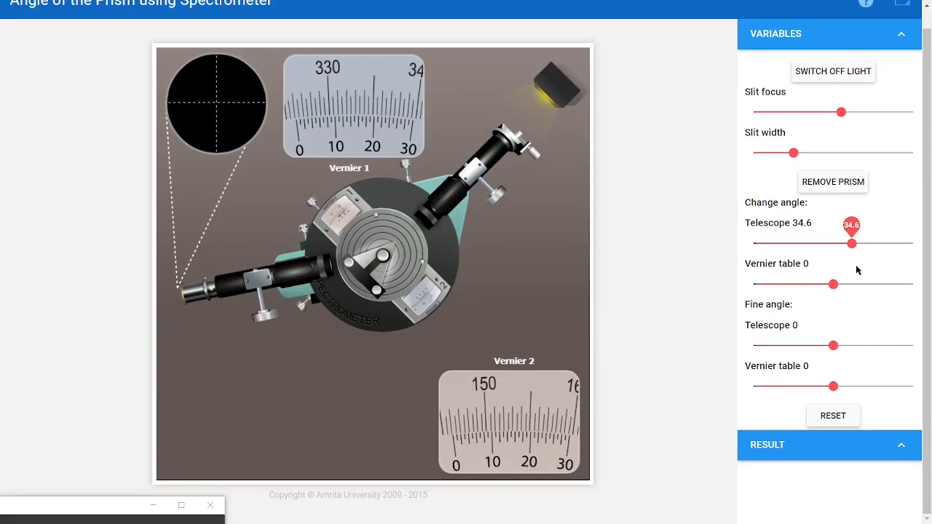
pyautogui.press('Right')
pyautogui.press('Right')
pyautogui.press('Right')
pyautogui.press('Right')
pyautogui.press('Right')
pyautogui.press('Right')
pyautogui.press('Right')
pyautogui.press('Right')
pyautogui.press('Right')
pyautogui.press('Right')
pyautogui.press('Right')
pyautogui.press('Right')
pyautogui.press('Right')
pyautogui.press('Right')
pyautogui.press('Right')
pyautogui.press('Right')
pyautogui.press('Right')
pyautogui.press('Right')
pyautogui.press('Right')
pyautogui.press('Right')
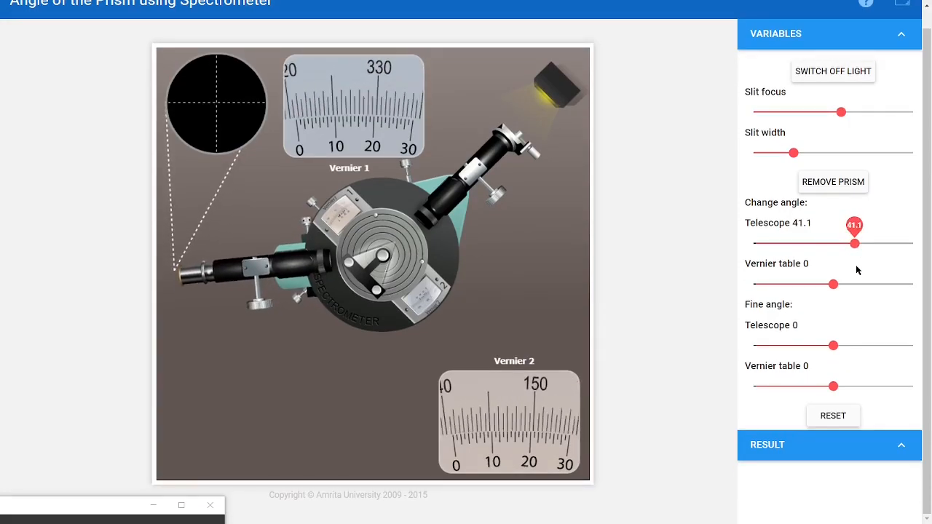
pyautogui.press('Right')
pyautogui.press('Right')
pyautogui.press('Right')
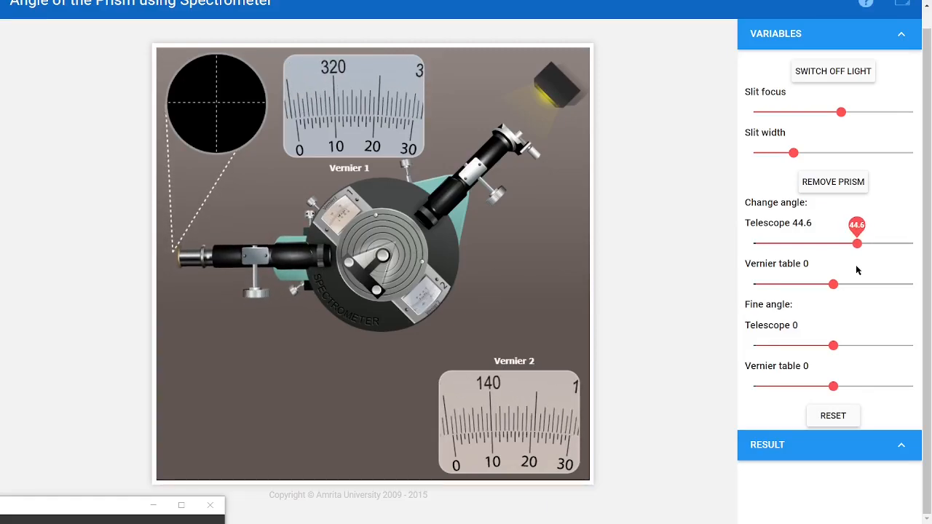
pyautogui.press('Right')
pyautogui.press('Right')
pyautogui.press('Right')
pyautogui.press('Right')
pyautogui.press('Right')
pyautogui.press('Right')
pyautogui.press('Right')
pyautogui.press('Right')
pyautogui.press('Right')
pyautogui.press('Right')
pyautogui.press('Right')
pyautogui.press('Right')
pyautogui.press('Right')
pyautogui.press('Right')
pyautogui.press('Right')
pyautogui.press('Right')
pyautogui.press('Right')
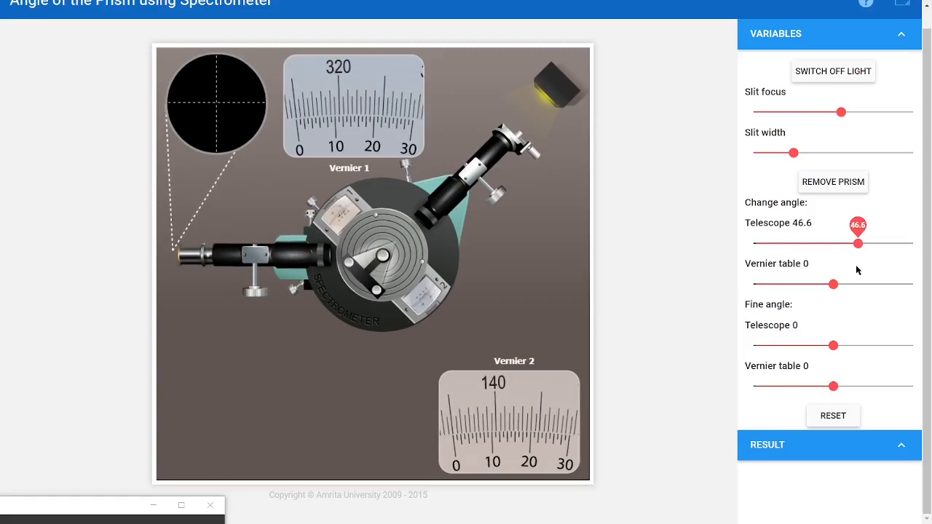
pyautogui.press('Right')
pyautogui.press('Right')
pyautogui.press('Right')
pyautogui.press('Right')
pyautogui.press('Right')
pyautogui.press('Right')
pyautogui.press('Right')
pyautogui.press('Right')
pyautogui.press('Right')
pyautogui.press('Right')
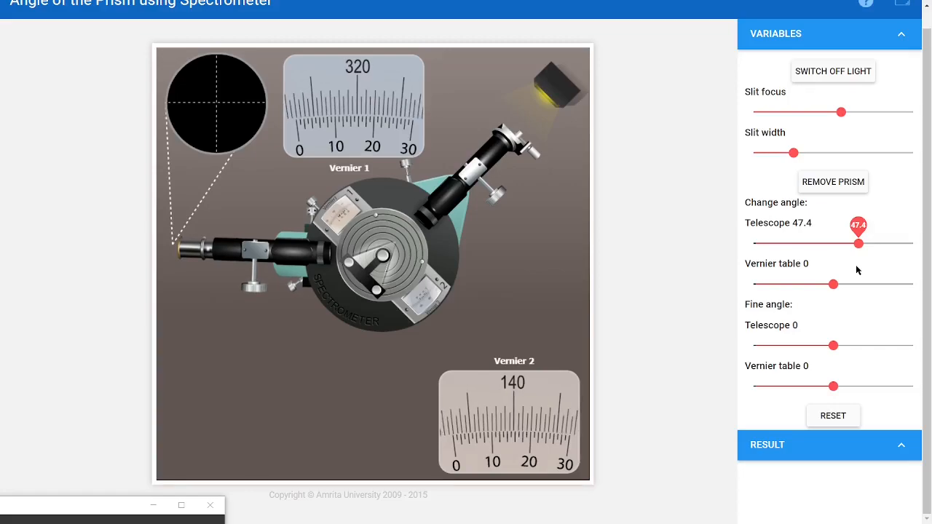
pyautogui.press('Right')
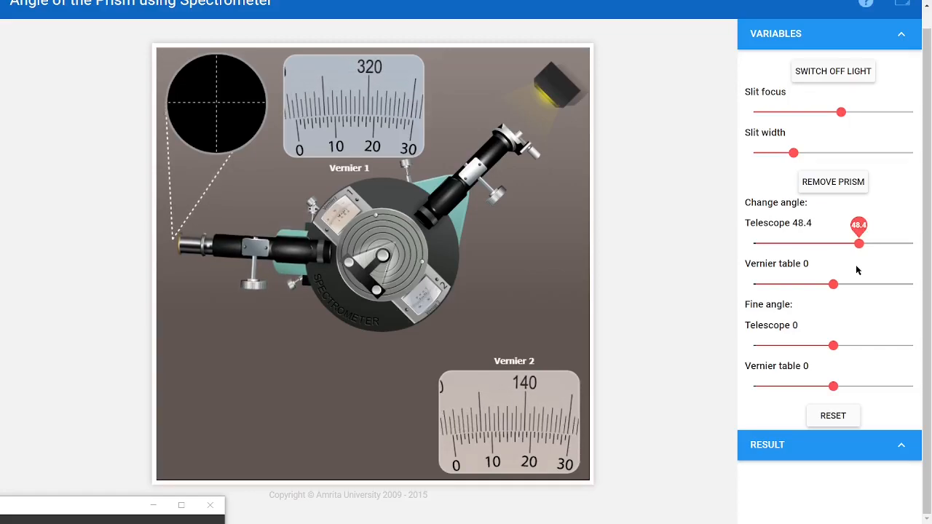
pyautogui.press('Right')
pyautogui.press('Right')
pyautogui.press('Right')
pyautogui.press('Right')
pyautogui.press('Right')
pyautogui.press('Right')
pyautogui.press('Right')
pyautogui.press('Right')
pyautogui.press('Right')
pyautogui.press('Right')
pyautogui.press('Right')
pyautogui.press('Right')
pyautogui.press('Right')
pyautogui.press('Right')
pyautogui.press('Right')
pyautogui.press('Right')
pyautogui.press('Right')
pyautogui.press('Right')
pyautogui.press('Right')
pyautogui.press('Right')
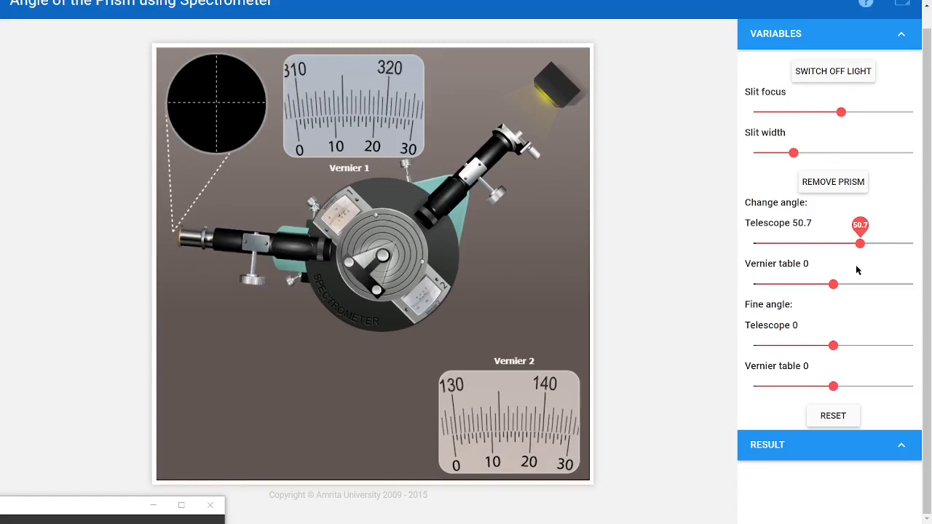
pyautogui.press('Right')
pyautogui.press('Right')
pyautogui.press('Right')
pyautogui.press('Right')
pyautogui.press('Right')
pyautogui.press('Right')
pyautogui.press('Right')
pyautogui.press('Right')
pyautogui.press('Right')
pyautogui.press('Right')
pyautogui.press('Right')
pyautogui.press('Right')
pyautogui.press('Right')
pyautogui.press('Right')
pyautogui.press('Right')
pyautogui.press('Right')
pyautogui.press('Right')
pyautogui.press('Right')
pyautogui.press('Right')
pyautogui.press('Right')
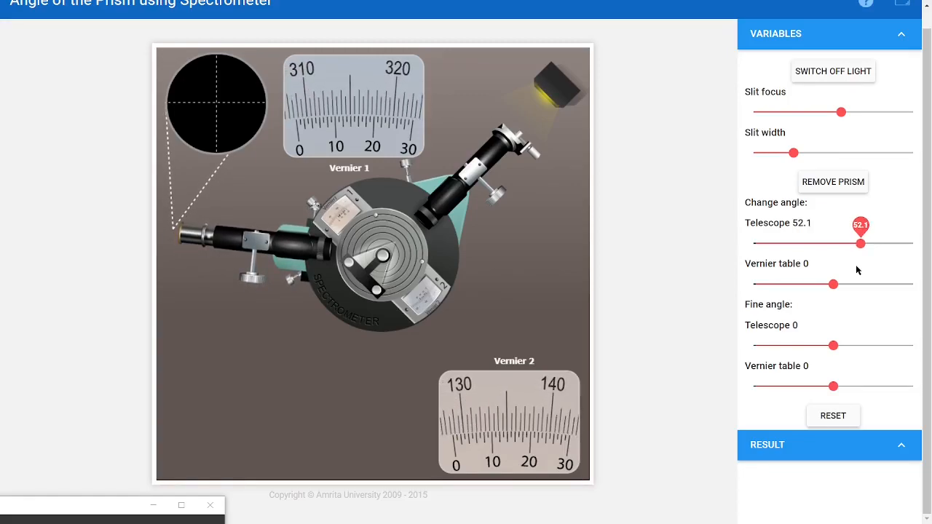
pyautogui.press('Right')
pyautogui.press('Right')
pyautogui.press('Right')
pyautogui.press('Right')
pyautogui.press('Right')
pyautogui.press('Right')
pyautogui.press('Right')
pyautogui.press('Right')
pyautogui.press('Right')
pyautogui.press('Right')
pyautogui.press('Right')
pyautogui.press('Right')
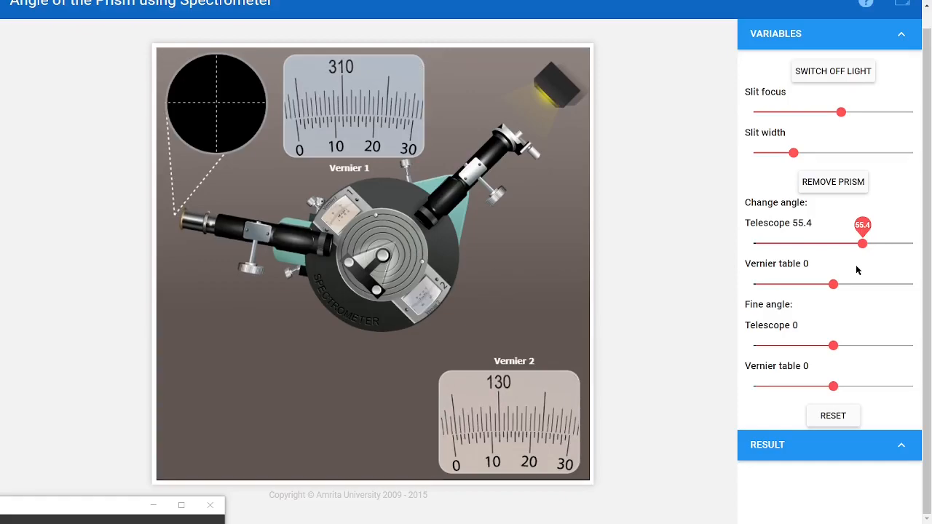
pyautogui.press('Right')
pyautogui.press('Right')
pyautogui.press('Right')
pyautogui.press('Right')
pyautogui.press('Right')
pyautogui.press('Right')
pyautogui.press('Right')
pyautogui.press('Right')
pyautogui.press('Right')
pyautogui.press('Right')
pyautogui.press('Right')
pyautogui.press('Right')
pyautogui.press('Right')
pyautogui.press('Right')
pyautogui.press('Right')
pyautogui.press('Right')
pyautogui.press('Right')
pyautogui.press('Right')
pyautogui.press('Right')
pyautogui.press('Right')
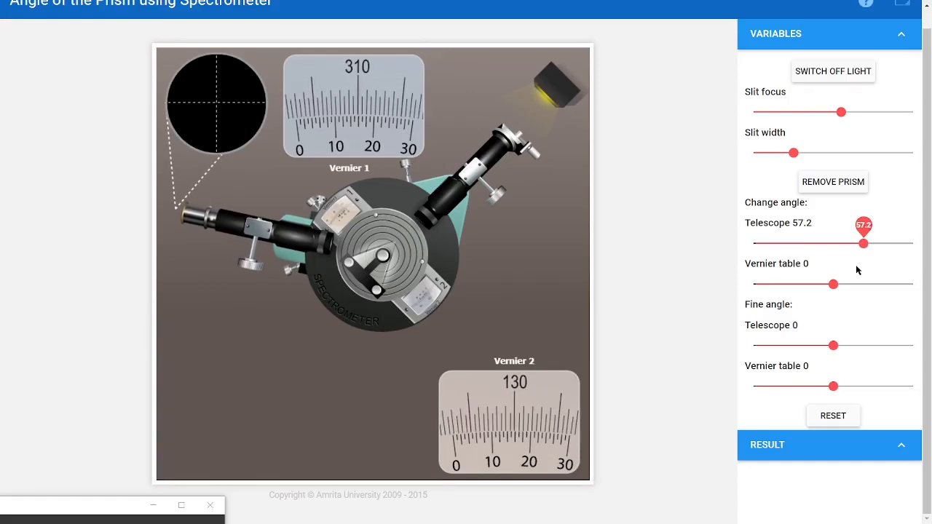
pyautogui.press('Right')
pyautogui.press('Right')
pyautogui.press('Right')
pyautogui.press('Right')
pyautogui.press('Right')
pyautogui.press('Right')
pyautogui.press('Right')
pyautogui.press('Right')
pyautogui.press('Right')
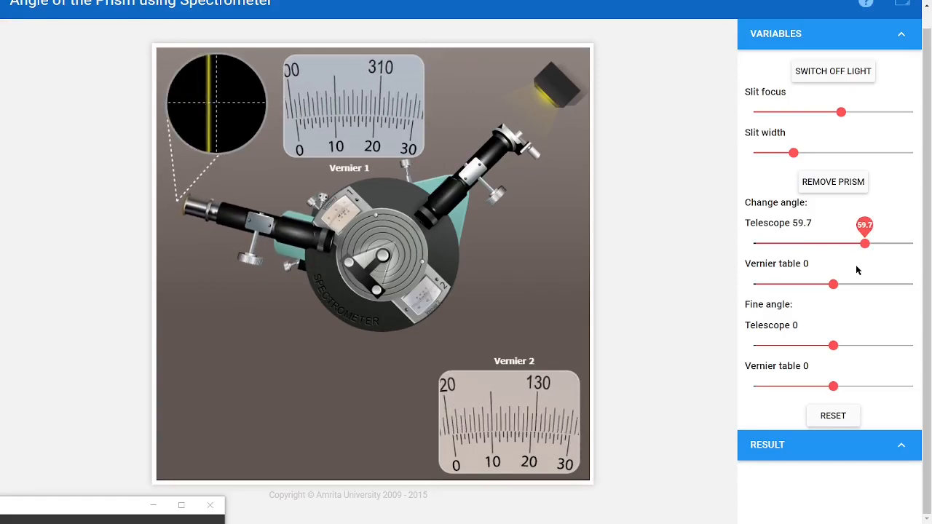
pyautogui.press('Right')
pyautogui.press('Right')
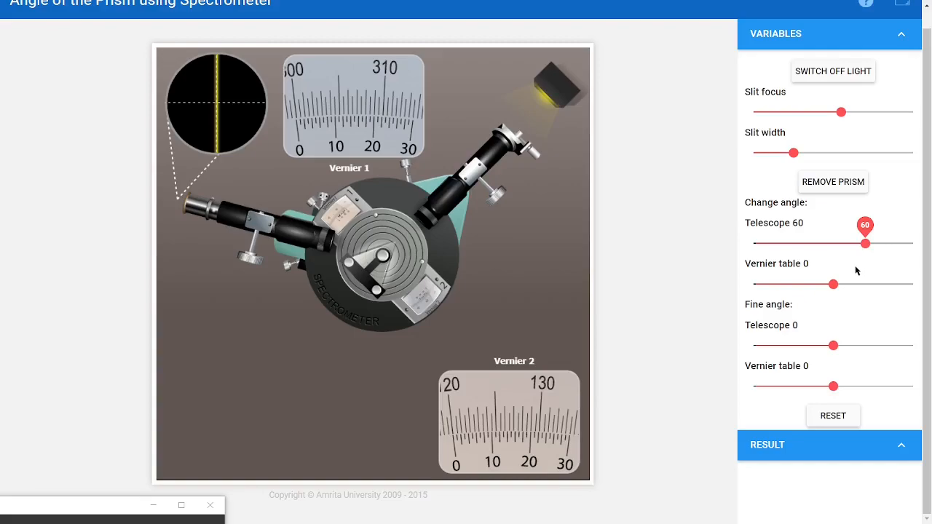
# Nudge the telescope's fine angle to check the slit alignment, return it to 0, and leave full screen.
pyautogui.click(833, 347)
pyautogui.press('Left')
pyautogui.press('Right')
pyautogui.press('Right')
pyautogui.press('Right')
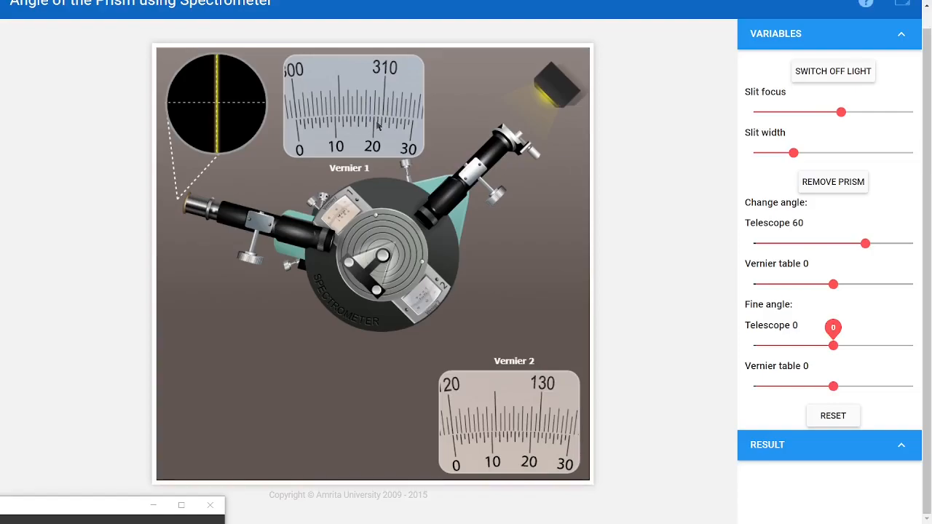
pyautogui.press('Escape')
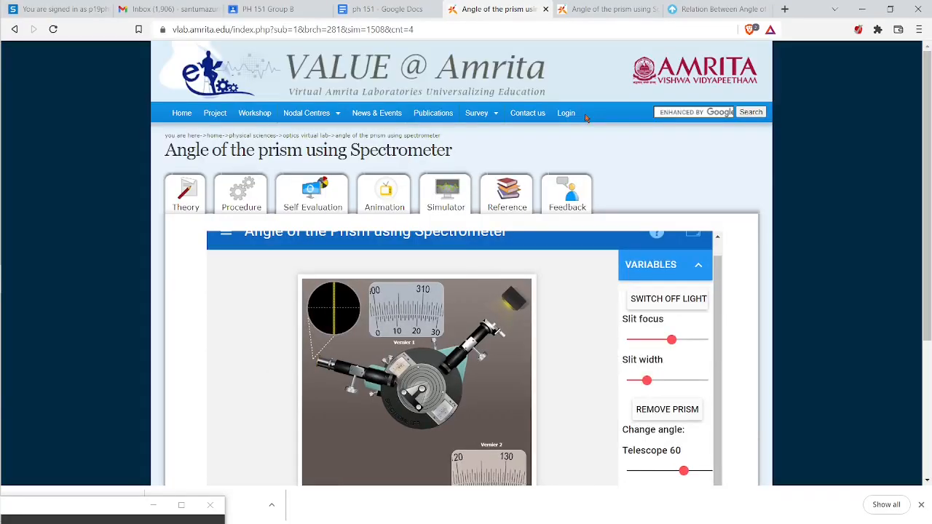
# Switch to the Word document and enter Vernier 1's Face 1 readings in the measurement table: MSR 299.5 and VSR 20.
pyautogui.moveTo(10, 200)
pyautogui.click(19, 251)
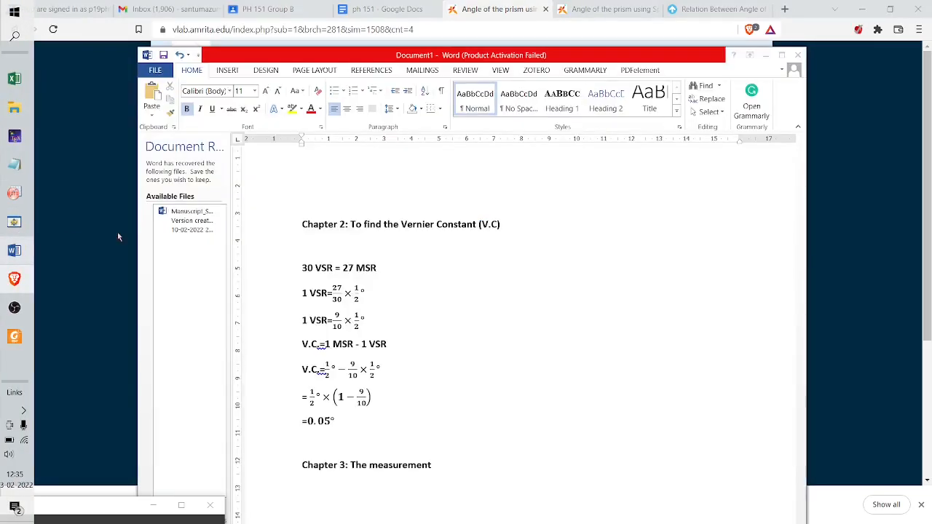
pyautogui.scroll(-5, 394, 312)
pyautogui.scroll(-5, 394, 312)
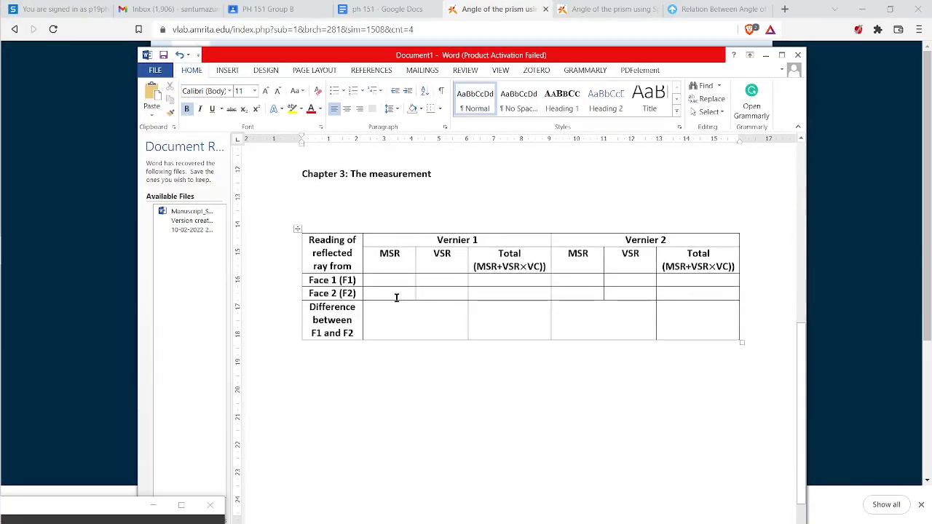
pyautogui.click(389, 278)
pyautogui.write('299.5')
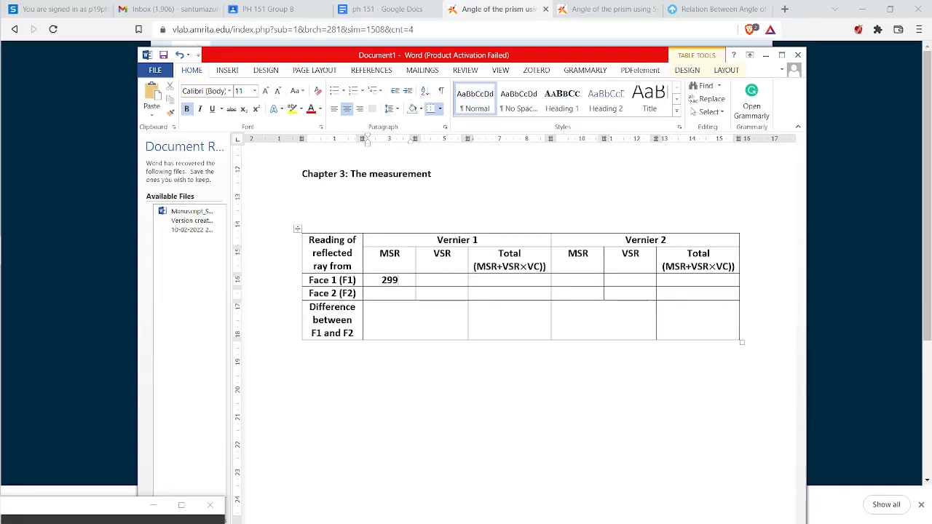
pyautogui.click(447, 281)
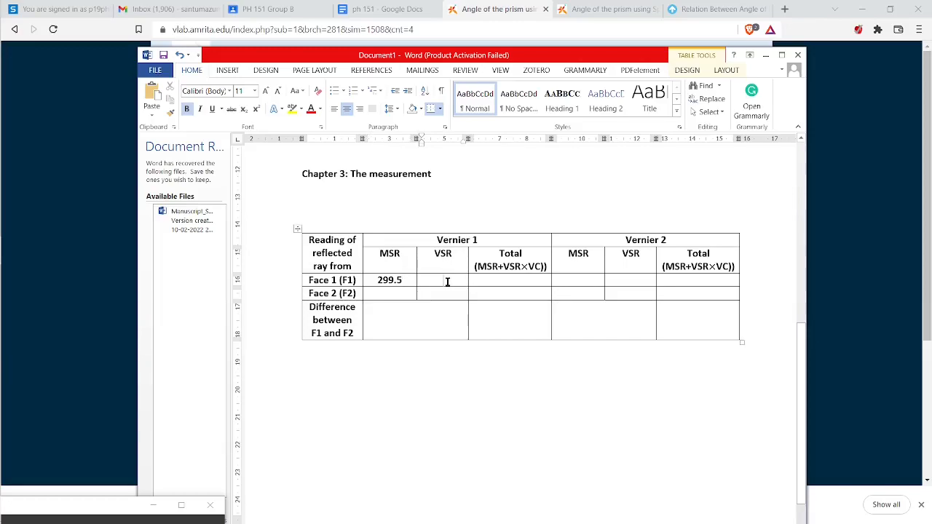
pyautogui.write('20')
pyautogui.click(506, 280)
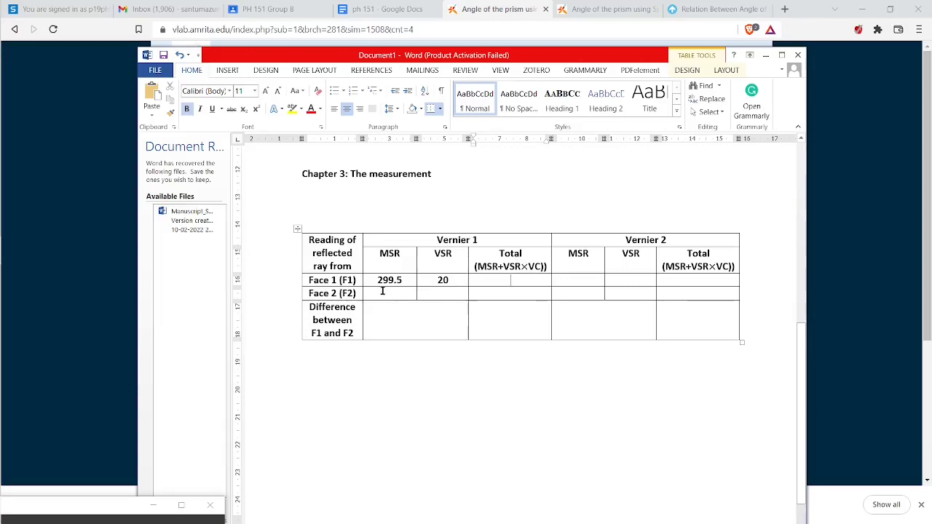
pyautogui.moveTo(403, 281); pyautogui.dragTo(383, 282)
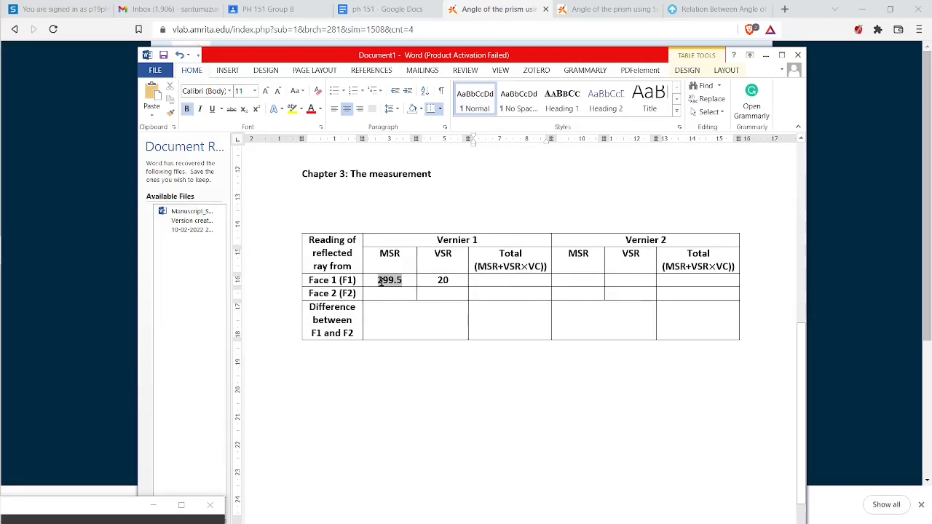
pyautogui.click(410, 284)
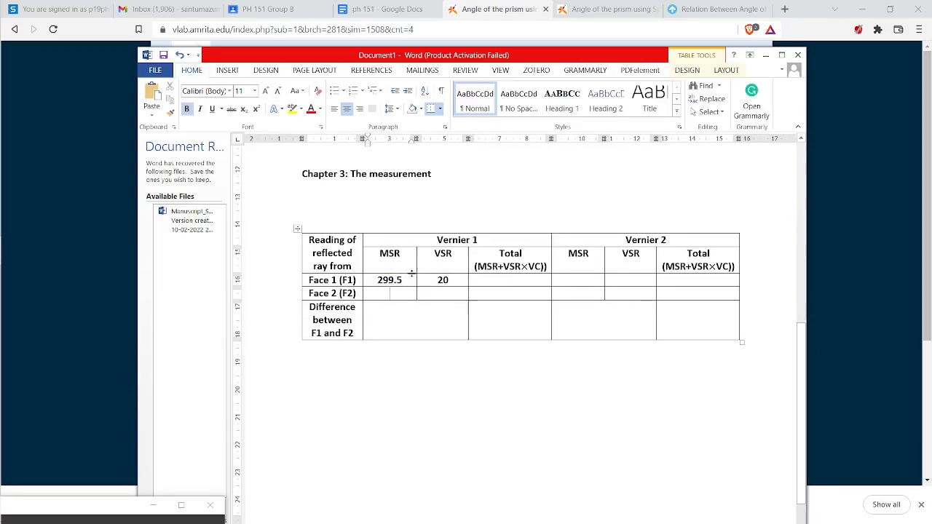
# Add the unit "(Deg)" to the MSR and Total column headings under Vernier 1.
pyautogui.click(408, 257)
pyautogui.write('(Deg)')
pyautogui.click(525, 255)
pyautogui.write('(Deg')
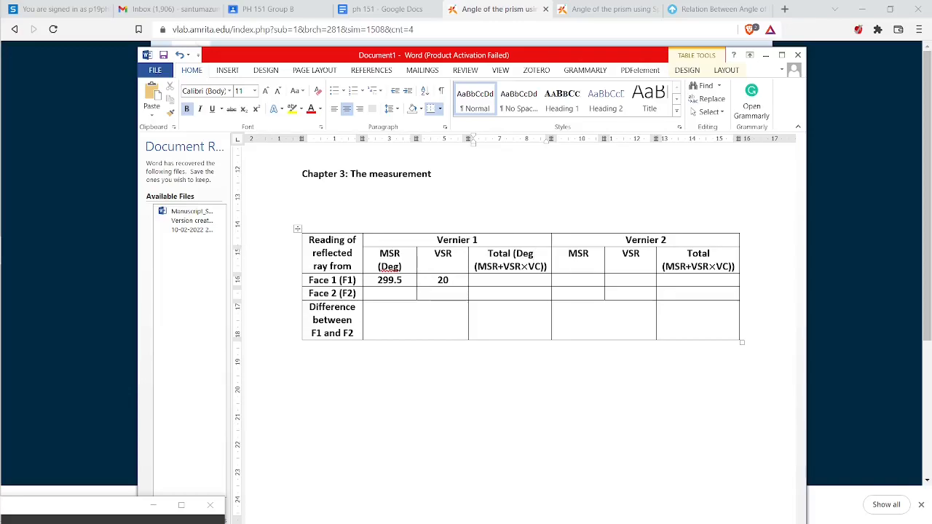
pyautogui.write(')')
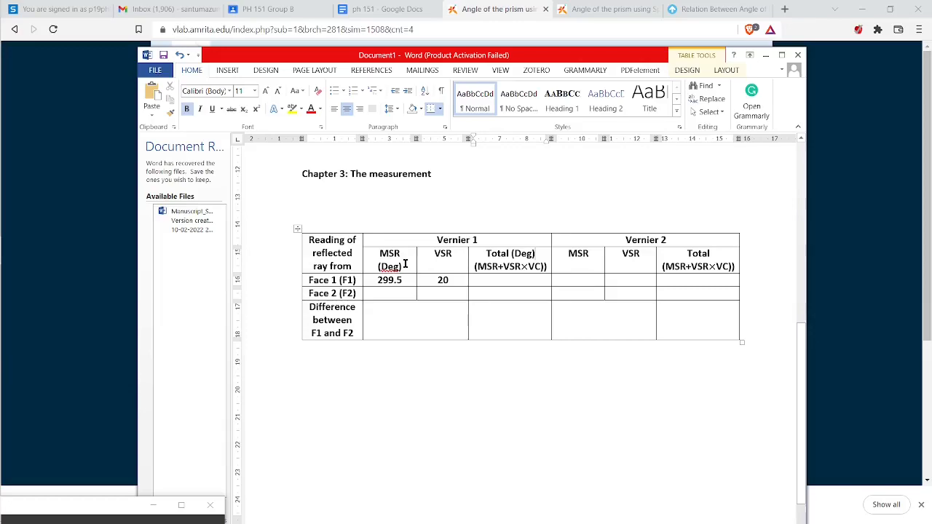
# Copy the MSR (Deg) and Total (Deg) headings from Vernier 1 over the matching headings under Vernier 2.
pyautogui.moveTo(402, 268); pyautogui.dragTo(379, 256)
pyautogui.hotkey('ctrl', 'c')
pyautogui.moveTo(591, 258); pyautogui.dragTo(565, 256)
pyautogui.hotkey('ctrl', 'v')
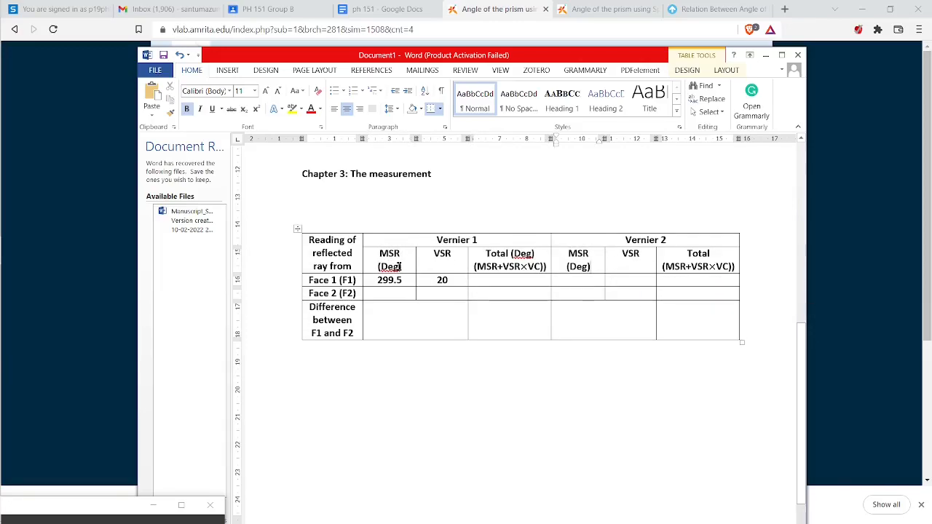
pyautogui.moveTo(477, 253); pyautogui.dragTo(545, 274)
pyautogui.hotkey('ctrl', 'c')
pyautogui.moveTo(687, 252); pyautogui.dragTo(742, 275)
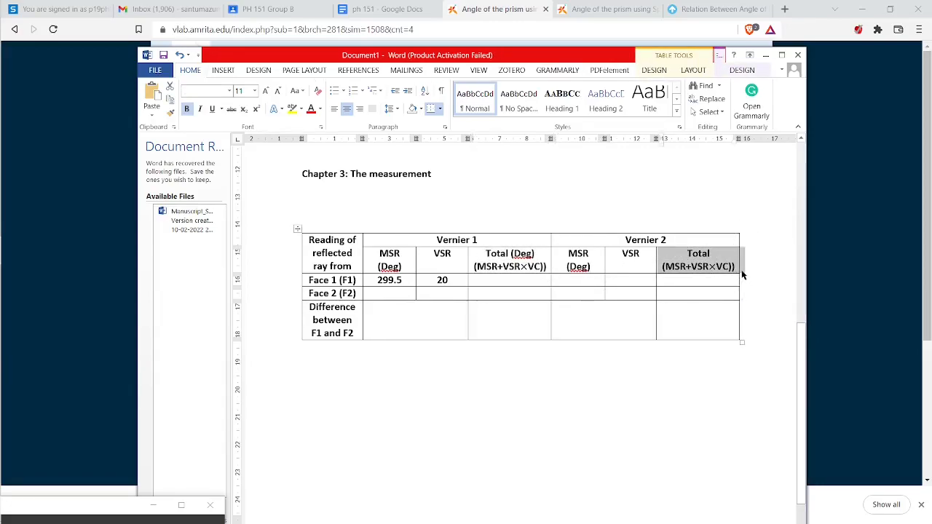
pyautogui.hotkey('ctrl', 'v')
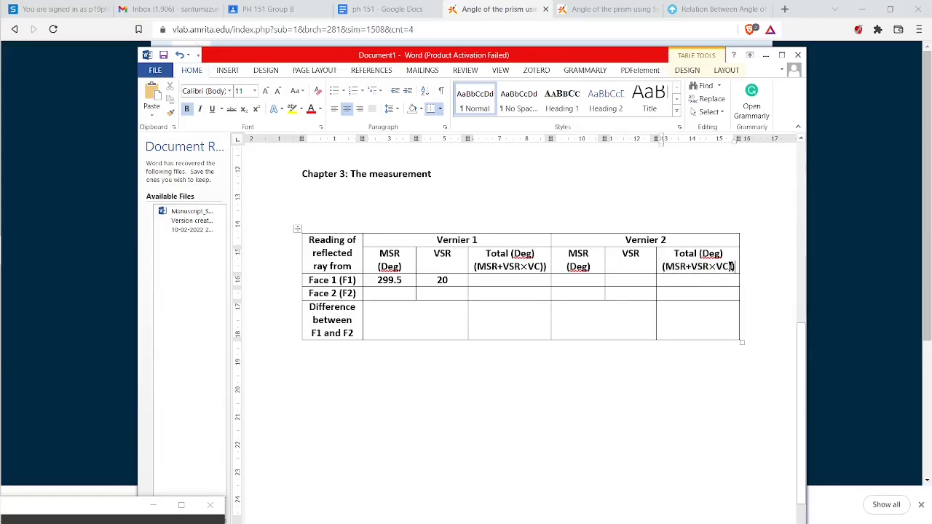
# Remove the surplus closing parenthesis from the (MSR+VSR×VC) formula in both Total headings.
pyautogui.press('BackSpace')
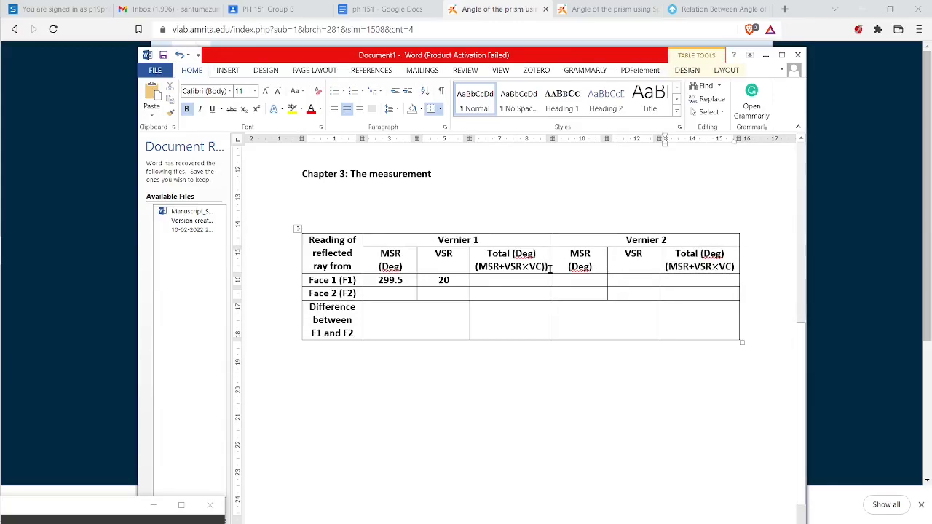
pyautogui.press('BackSpace')
pyautogui.click(619, 266)
pyautogui.click(442, 284)
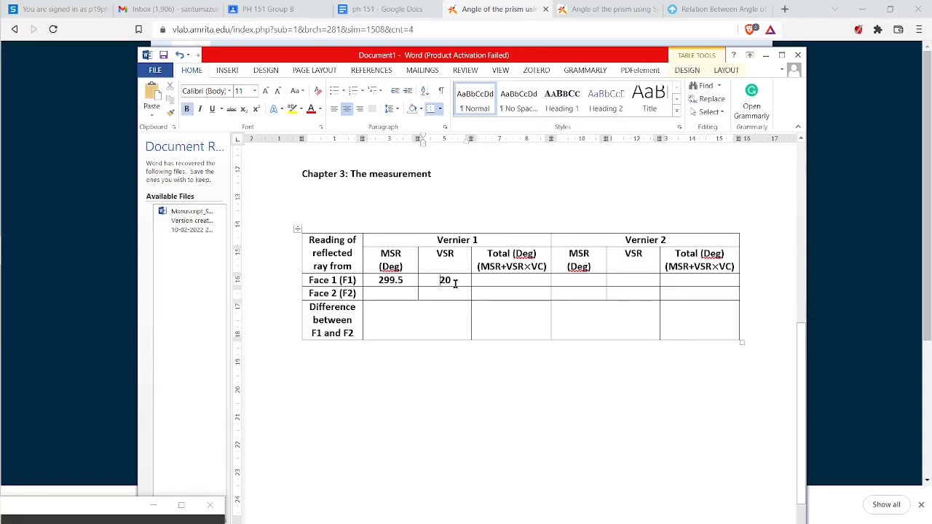
# Read Vernier 2 in the full-screen simulator, return to Word, and enter 129.5 as its Face 1 MSR.
pyautogui.click(578, 280)
pyautogui.click(94, 182)
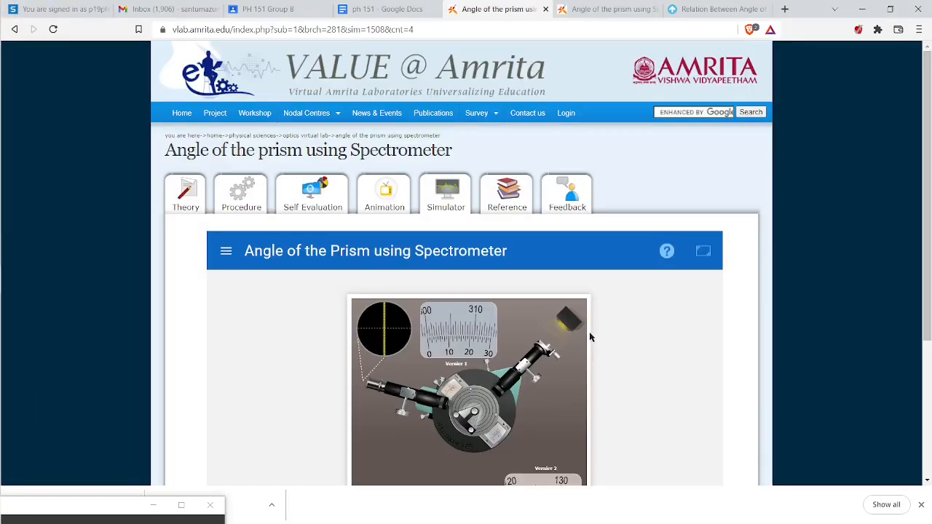
pyautogui.scroll(-3, 590, 337)
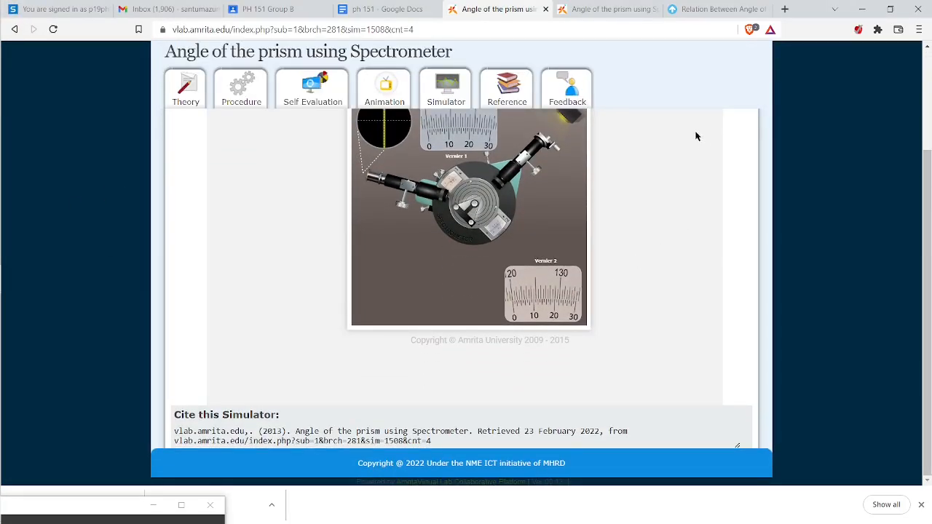
pyautogui.scroll(3, 706, 182)
pyautogui.click(702, 254)
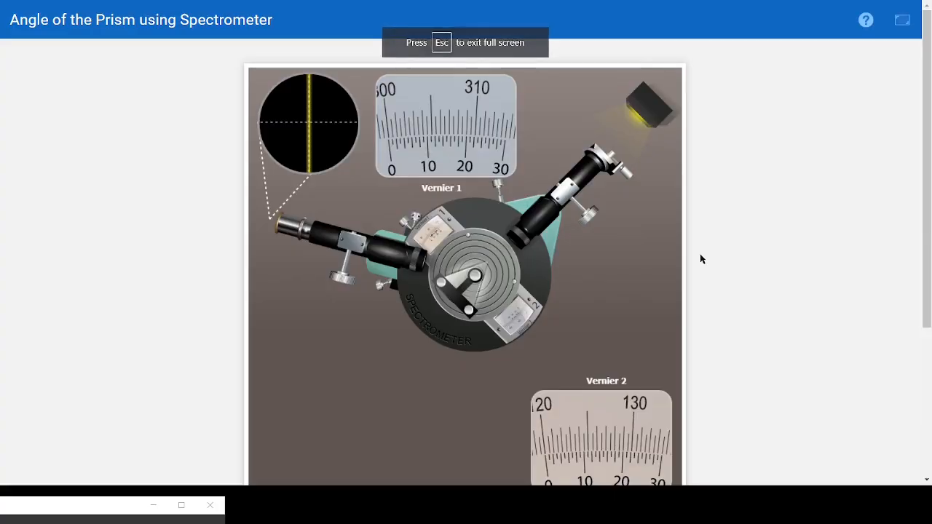
pyautogui.scroll(-1, 653, 255)
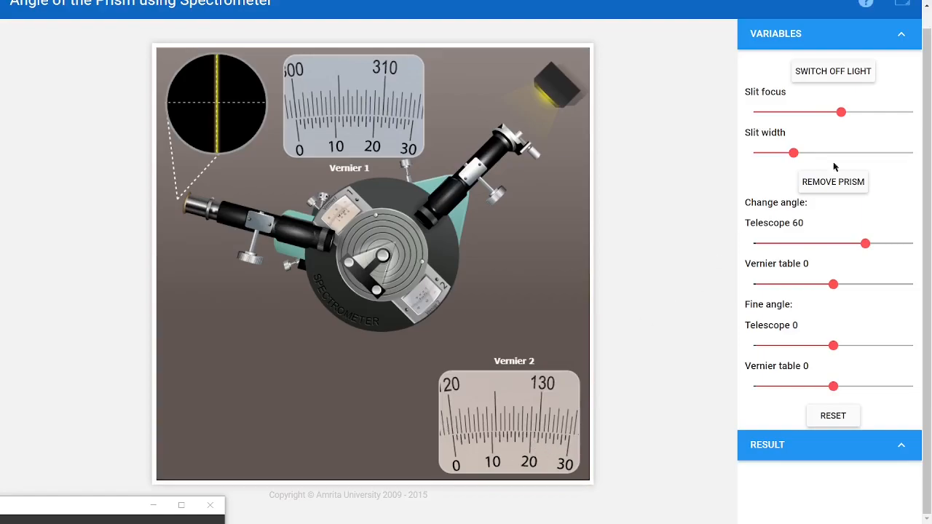
pyautogui.press('Escape')
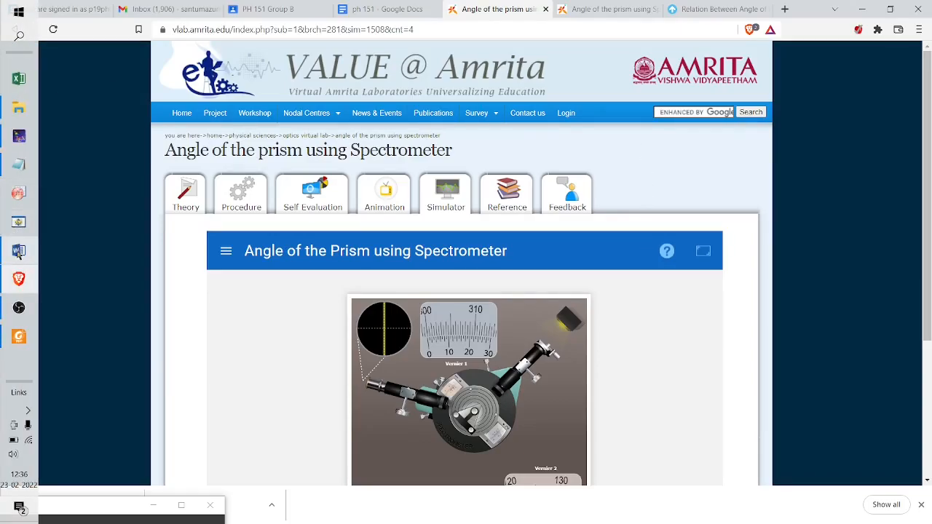
pyautogui.click(14, 75)
pyautogui.press('Tab')
pyautogui.press('Tab')
pyautogui.write('129.5')
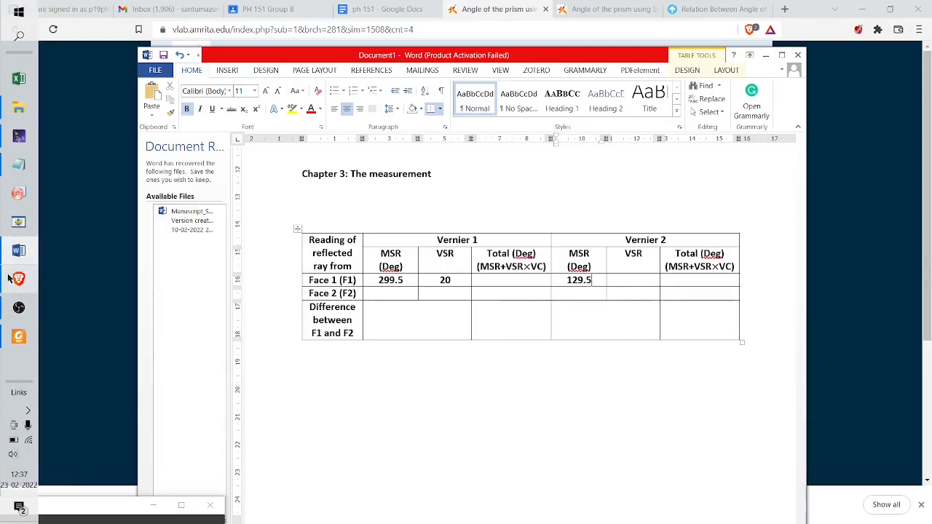
# Recheck Vernier 2 in the simulator, correct its Face 1 MSR in Word to 119.5, and enter 20 as VSR.
pyautogui.click(90, 232)
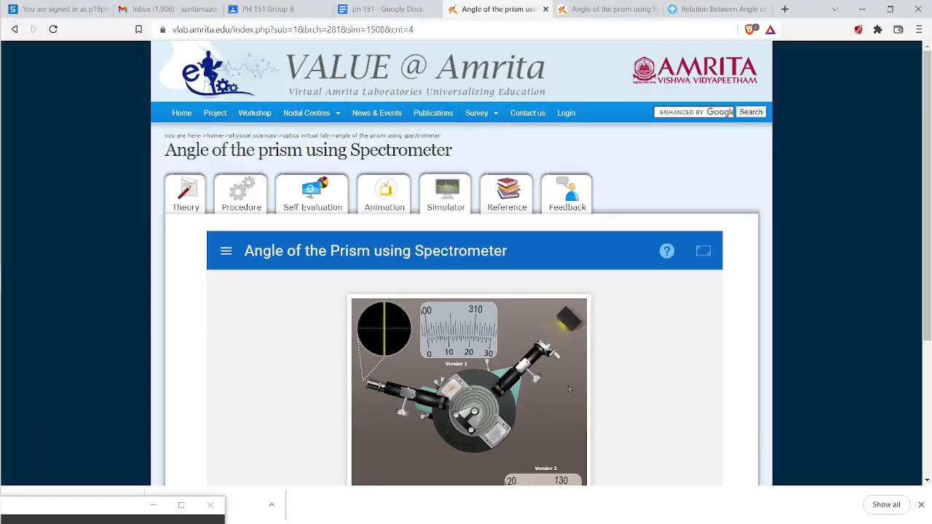
pyautogui.scroll(-3, 568, 390)
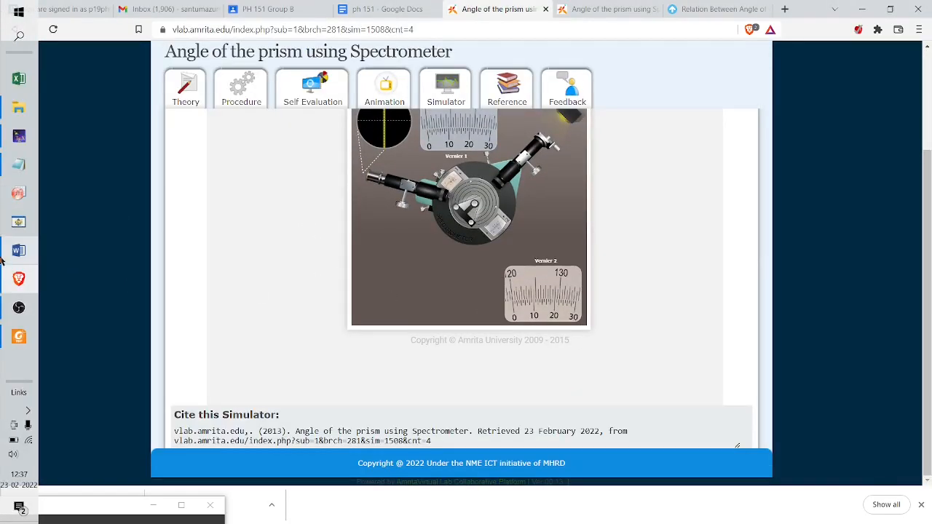
pyautogui.click(16, 251)
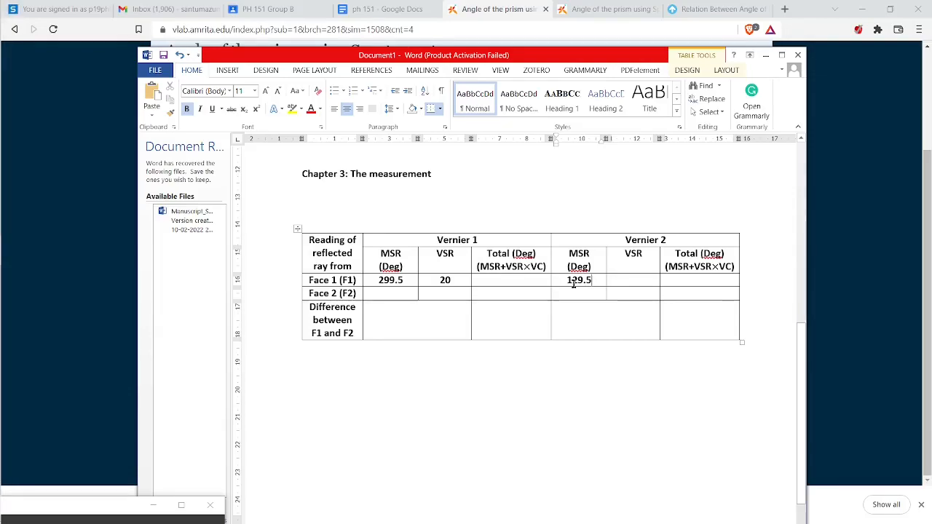
pyautogui.press('BackSpace')
pyautogui.write('1')
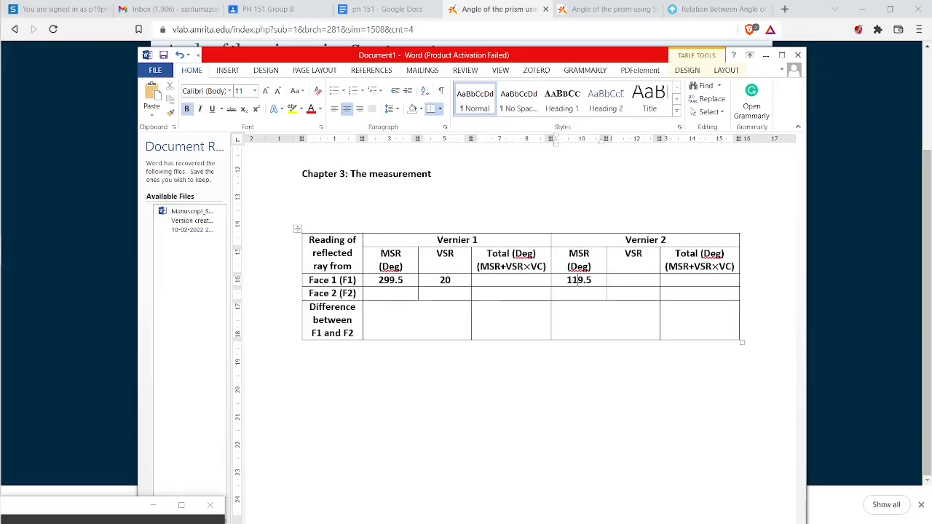
pyautogui.click(642, 280)
pyautogui.write('20')
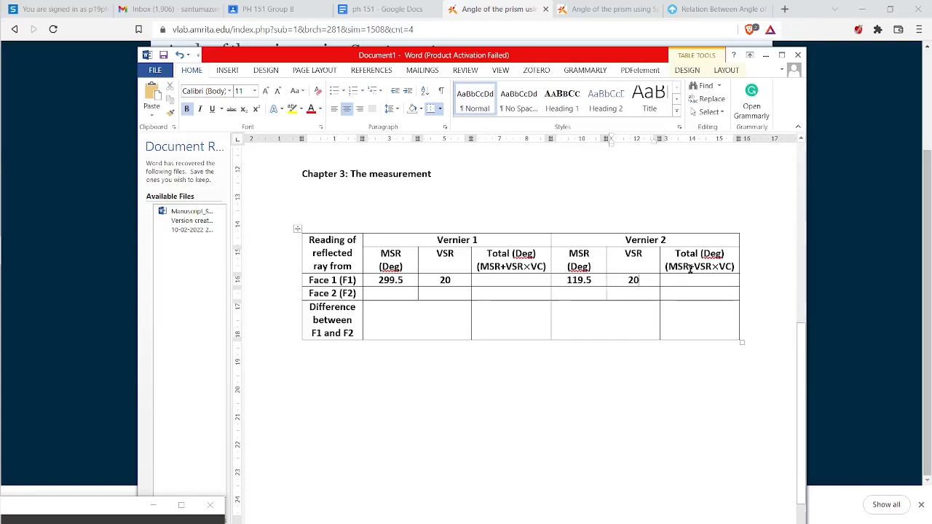
# Examine Vernier 2's Face 1 MSR and VSR, the Total formula, and the vernier constant derived above the table.
pyautogui.moveTo(598, 280); pyautogui.dragTo(565, 281)
pyautogui.click(649, 281)
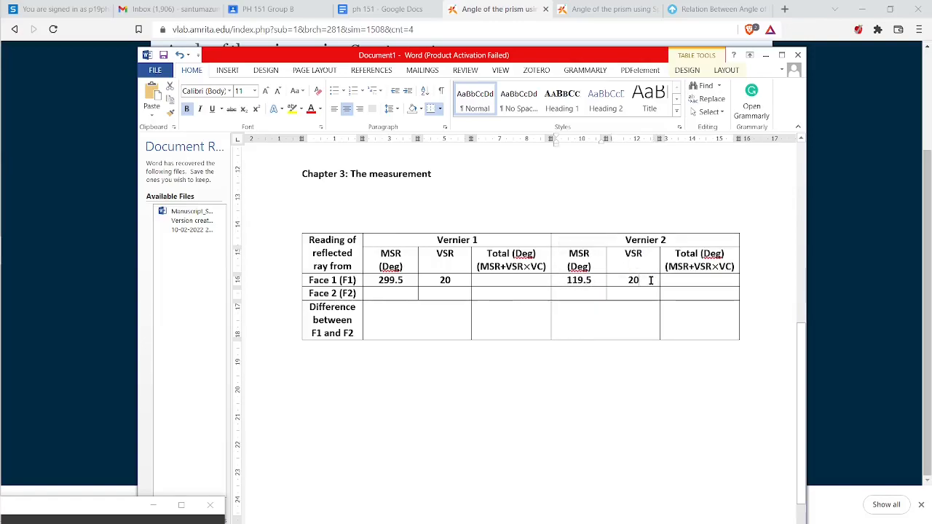
pyautogui.moveTo(642, 283); pyautogui.dragTo(626, 281)
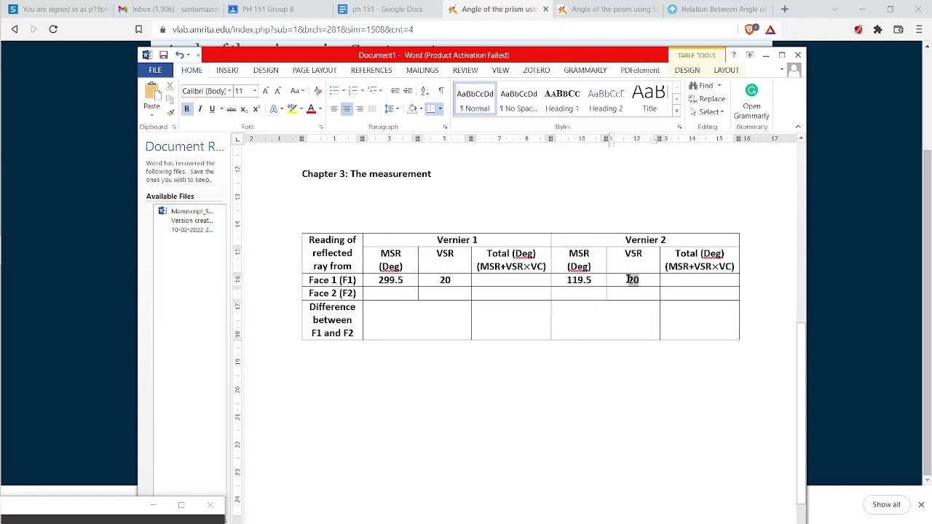
pyautogui.click(720, 267)
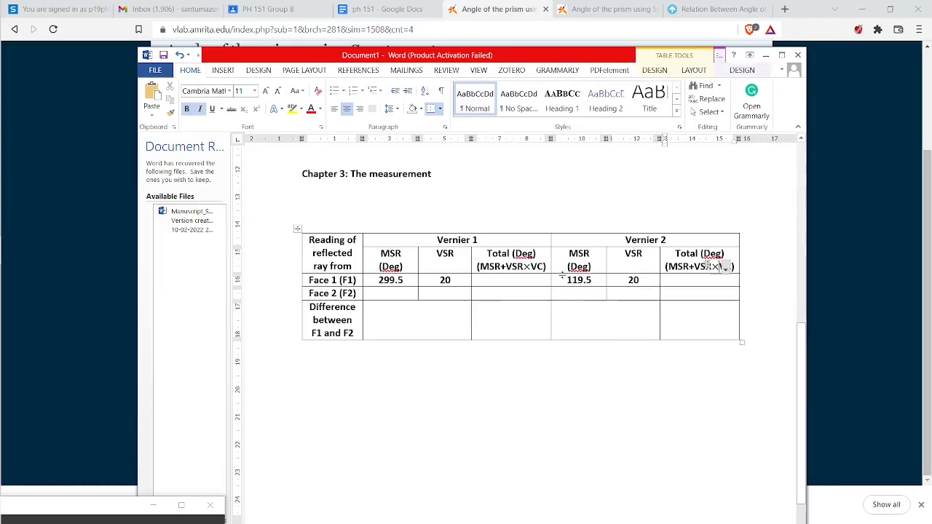
pyautogui.scroll(2, 485, 258)
pyautogui.click(334, 188)
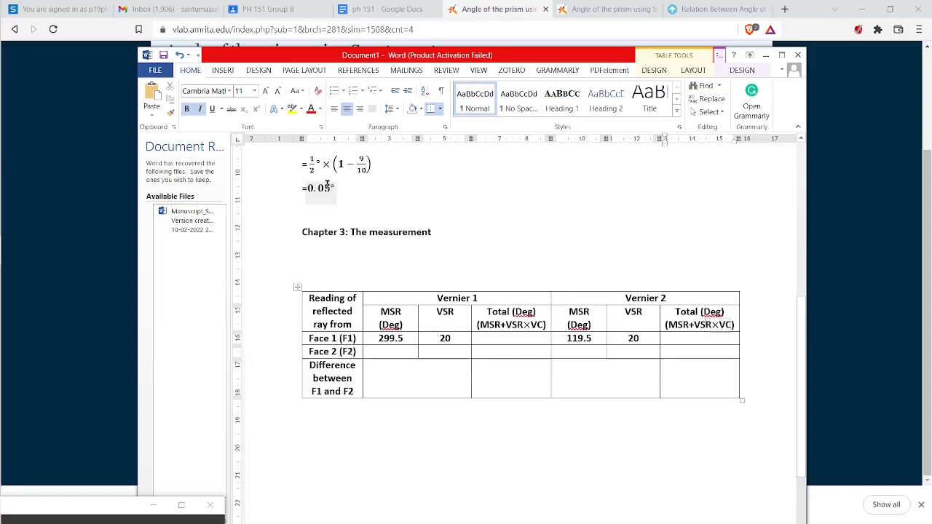
pyautogui.moveTo(693, 325); pyautogui.dragTo(729, 327)
pyautogui.click(680, 337)
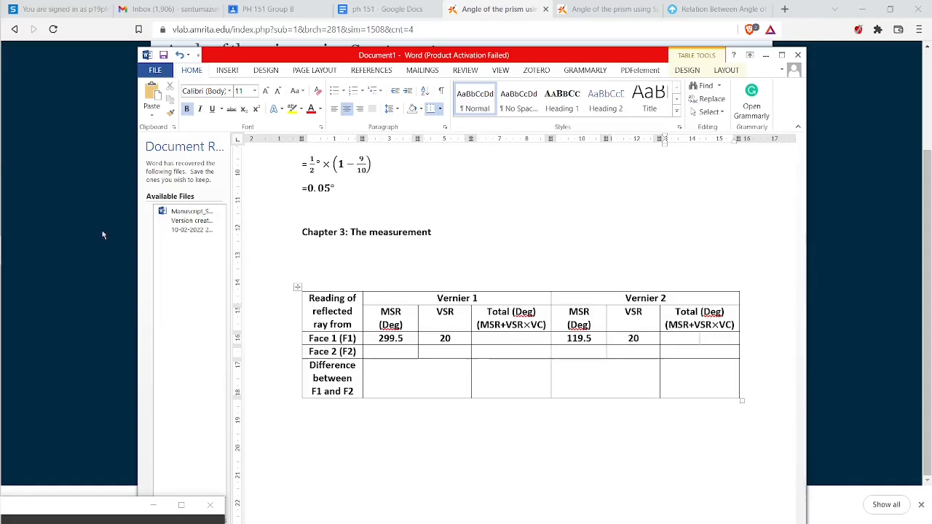
pyautogui.scroll(-1, 381, 254)
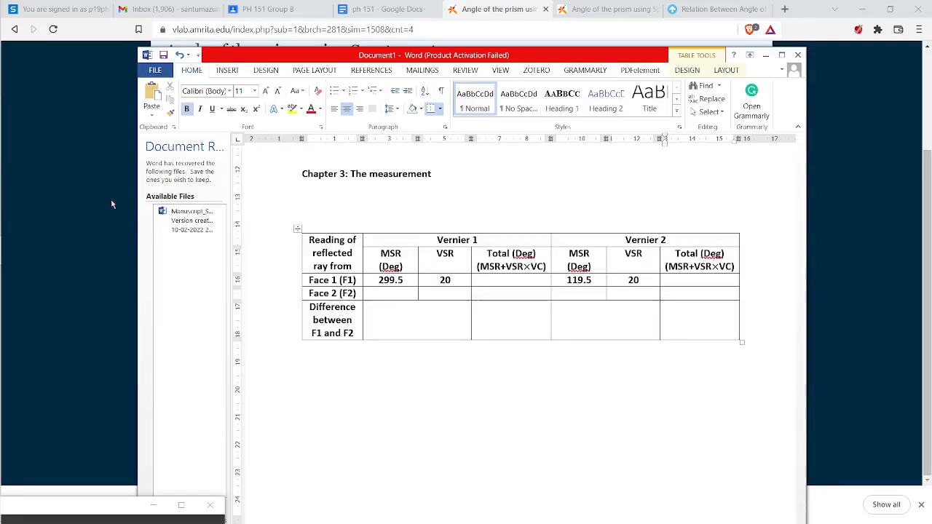
# Return to the simulator in full screen, rotate the telescope to -60 for the other face's slit image, and leave full screen.
pyautogui.hotkey('alt', 'Tab')
pyautogui.scroll(3, 505, 203)
pyautogui.scroll(-2, 506, 203)
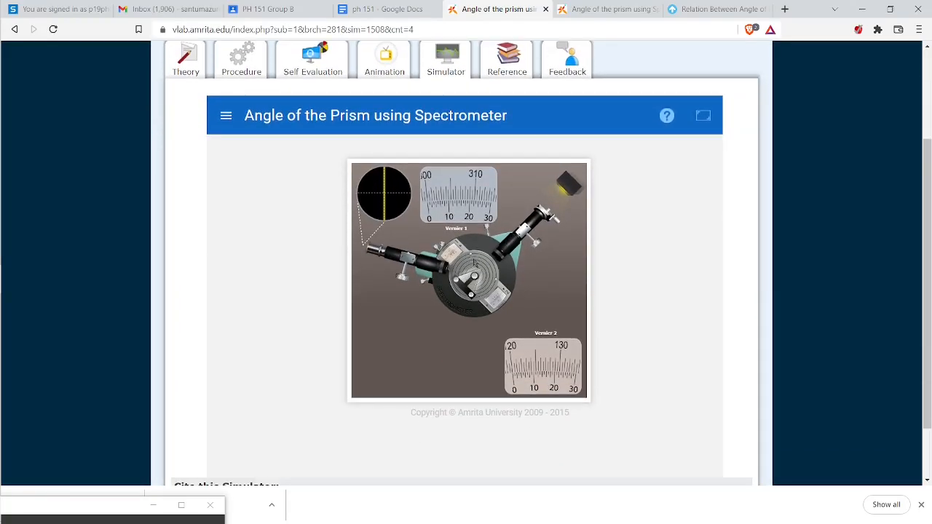
pyautogui.click(703, 115)
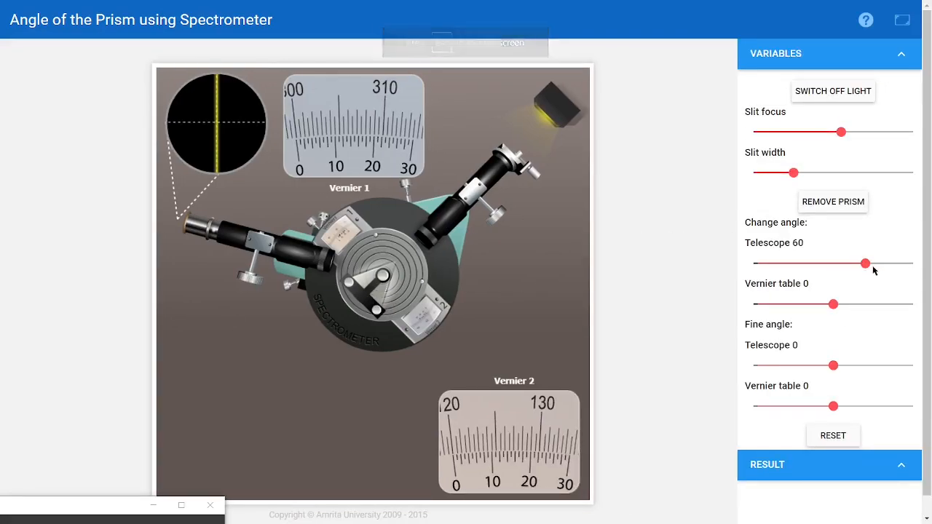
pyautogui.moveTo(866, 269); pyautogui.dragTo(804, 283)
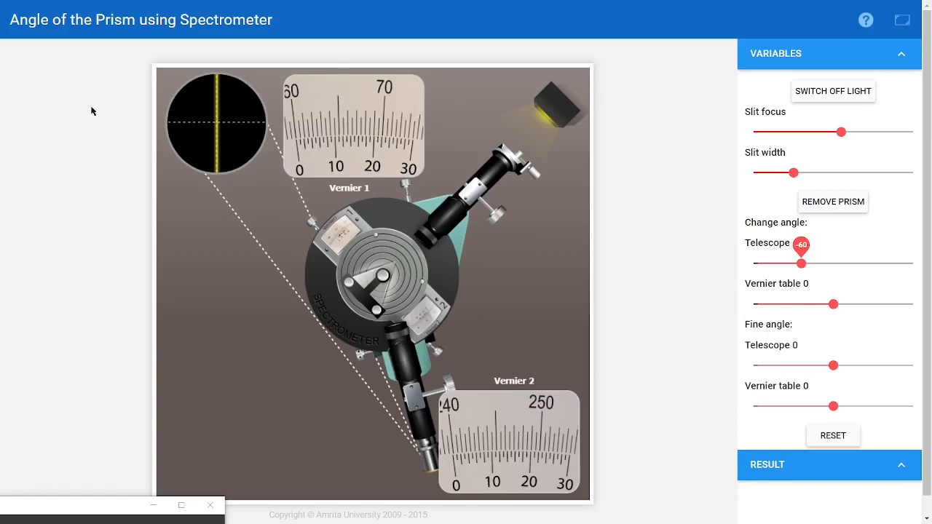
pyautogui.press('Escape')
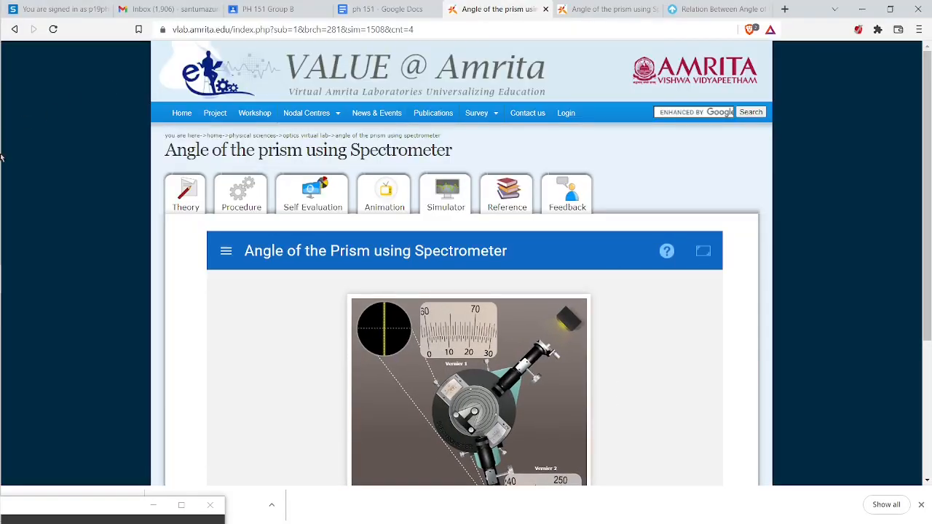
# Switch to Word and review the Face 2 cells for both verniers and the vernier constant derivation above the table.
pyautogui.moveTo(2, 180)
pyautogui.click(19, 250)
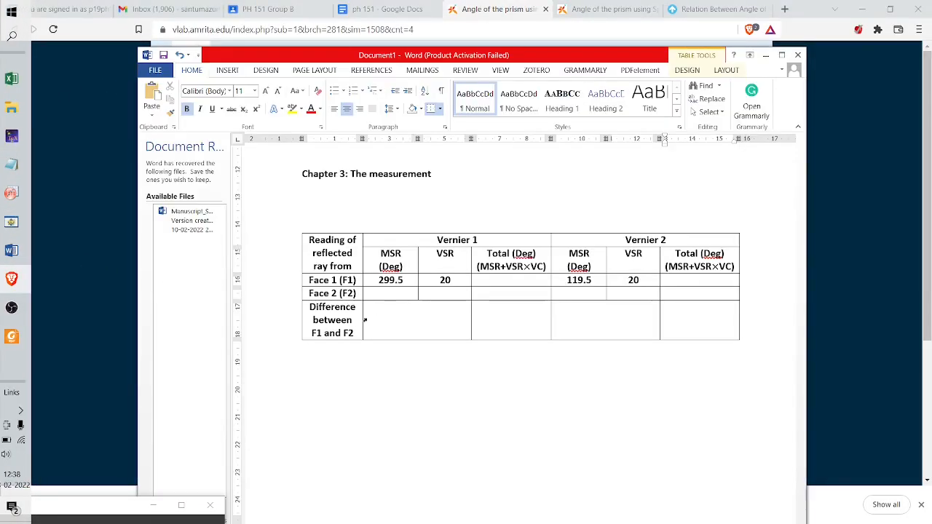
pyautogui.click(401, 293)
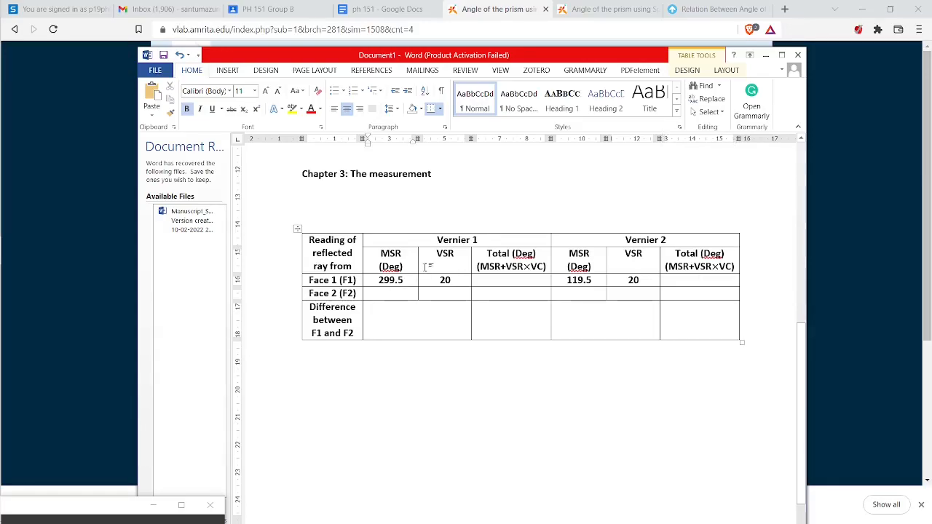
pyautogui.click(436, 291)
pyautogui.click(492, 292)
pyautogui.click(584, 295)
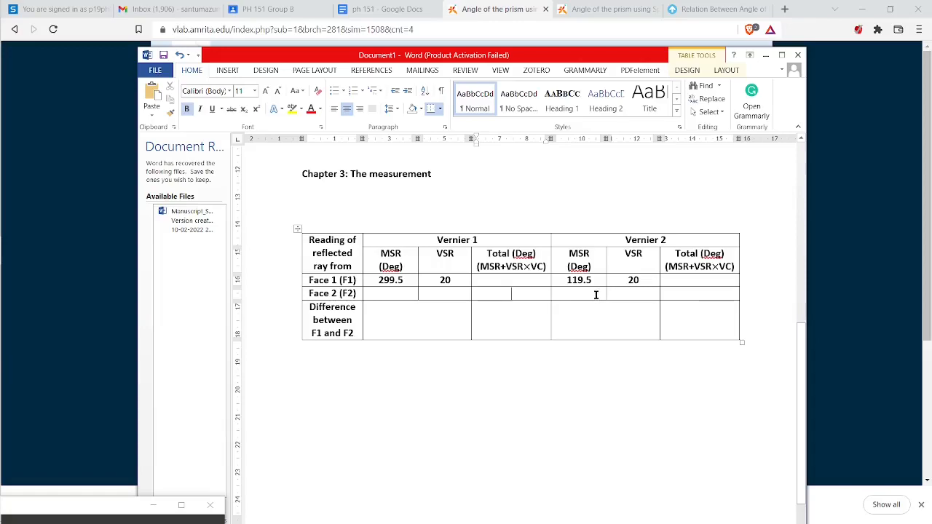
pyautogui.click(626, 295)
pyautogui.click(690, 296)
pyautogui.scroll(3, 509, 316)
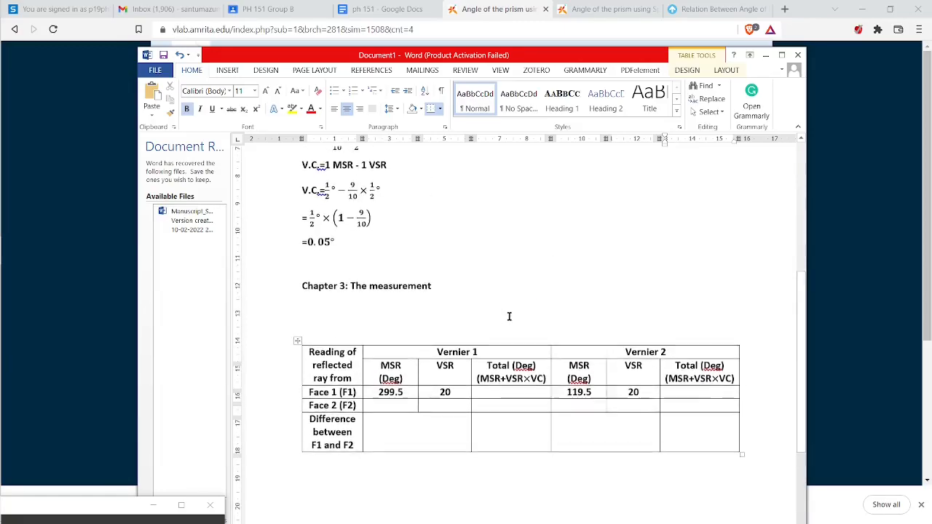
# Compare the reflection figures on the lab's Theory page with the prism-angle diagram in Refraction_Through_Prism.pdf.
pyautogui.click(607, 8)
pyautogui.scroll(6, 514, 282)
pyautogui.scroll(-9, 514, 280)
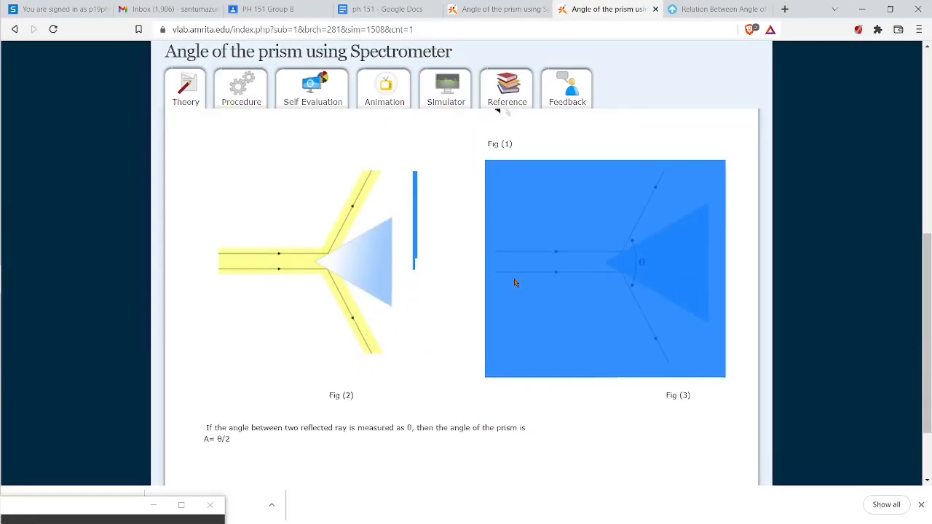
pyautogui.scroll(3, 512, 284)
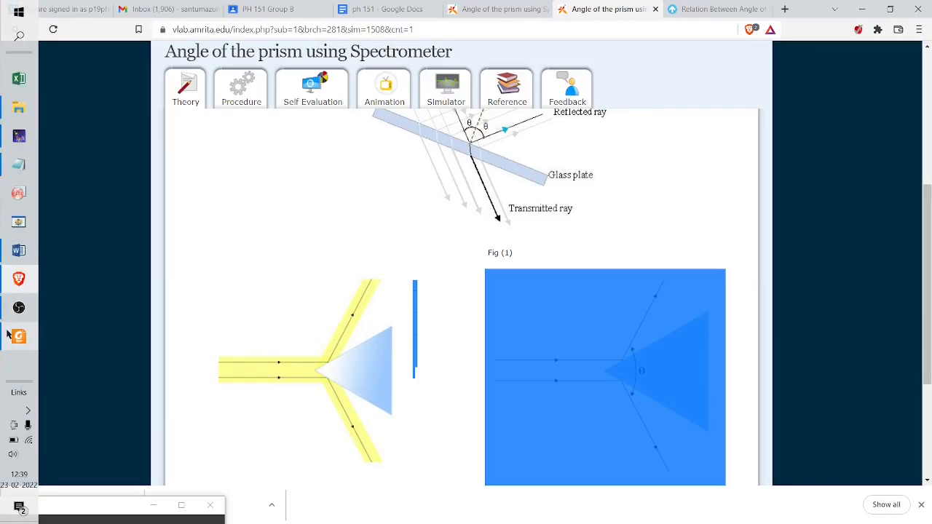
pyautogui.click(16, 333)
pyautogui.scroll(-12, 567, 209)
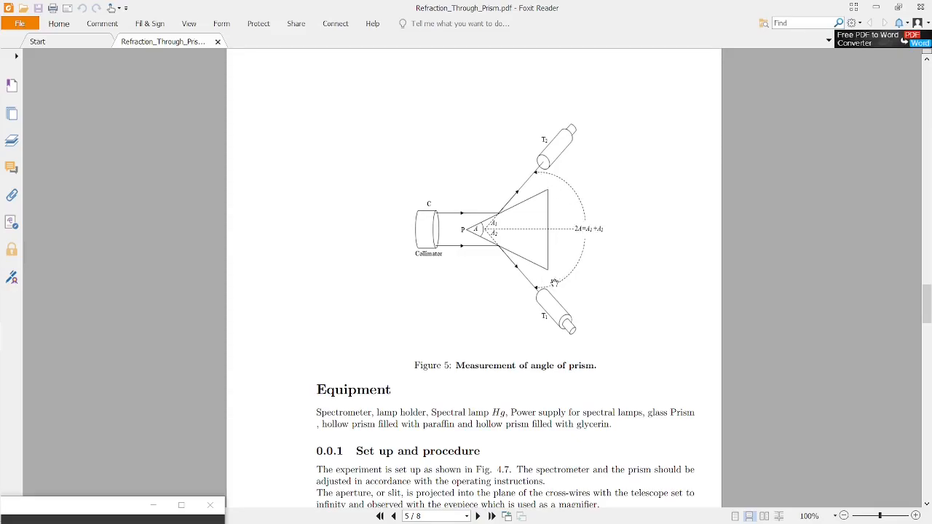
pyautogui.scroll(3, 538, 294)
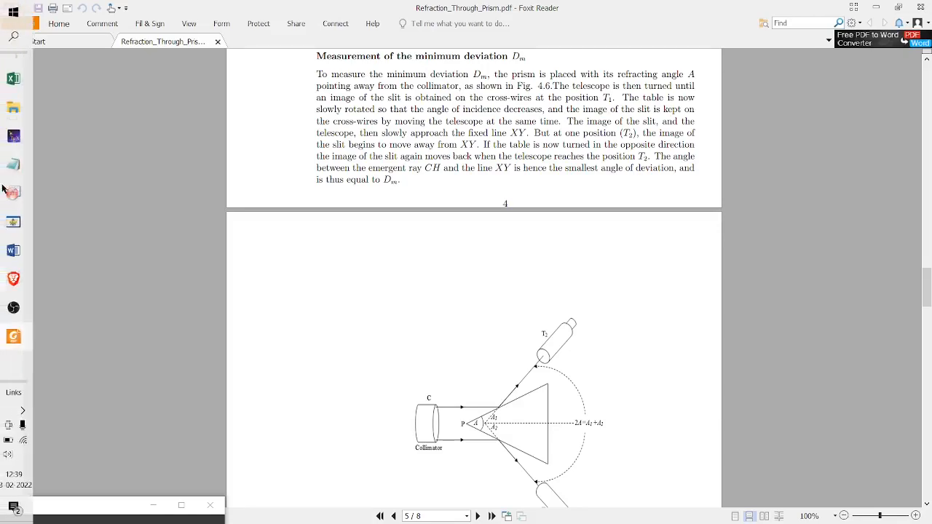
# Return to the lab's Theory page in the browser and examine the reflected-ray figures and the prism-angle relation below them.
pyautogui.click(19, 280)
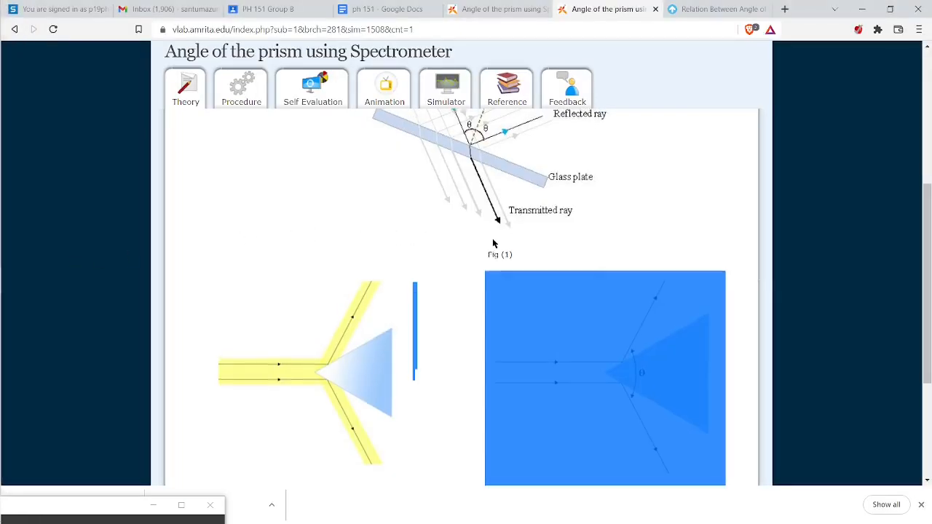
pyautogui.scroll(4, 492, 244)
pyautogui.scroll(-6, 491, 244)
pyautogui.scroll(4, 491, 244)
pyautogui.scroll(-2, 495, 219)
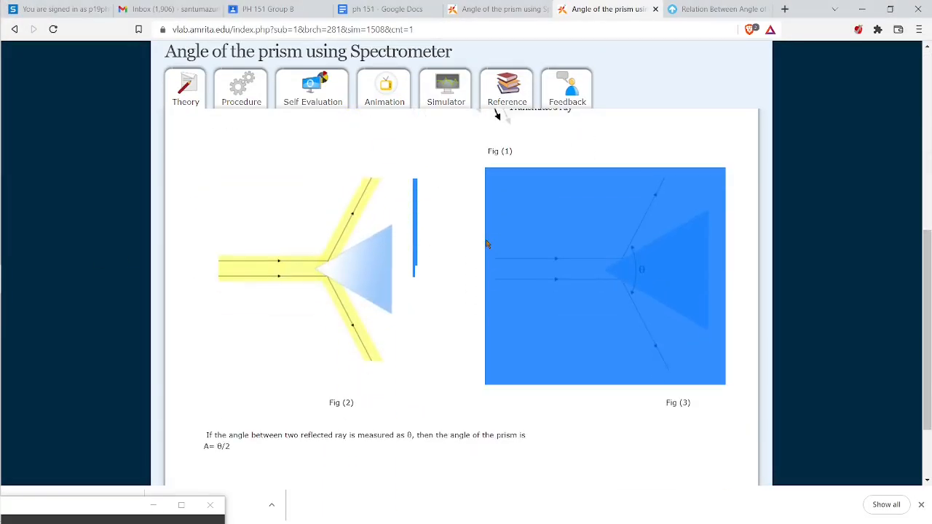
pyautogui.scroll(-2, 279, 328)
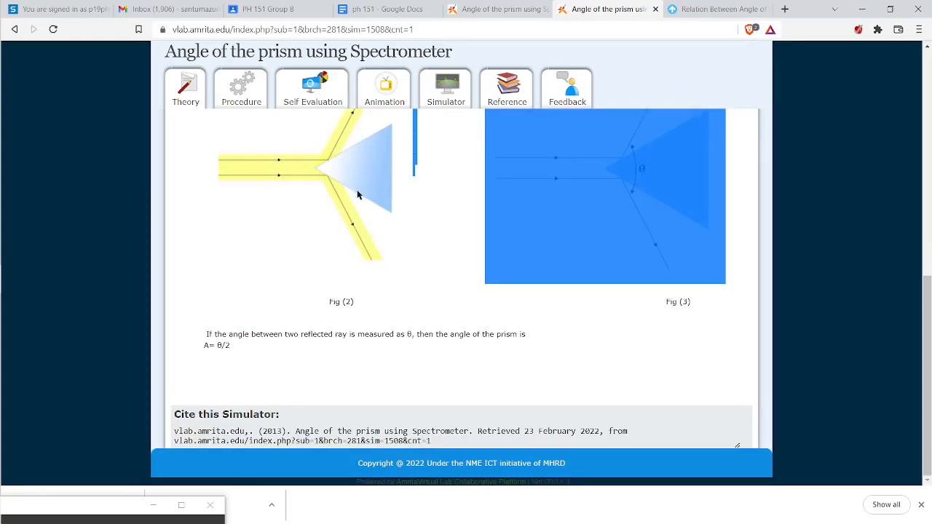
# Open the experiment's Procedure page and read the measurement steps, the observation table and the result lines.
pyautogui.scroll(6, 401, 254)
pyautogui.click(242, 110)
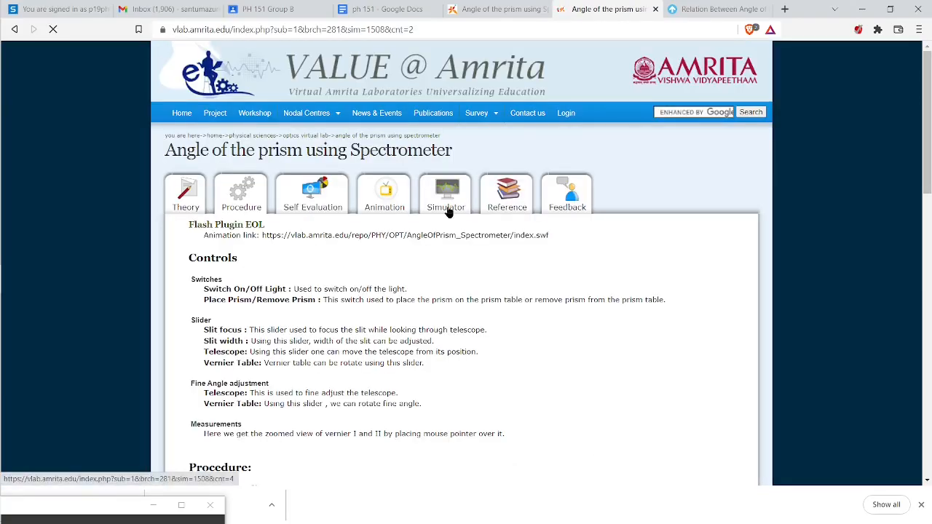
pyautogui.scroll(-12, 447, 209)
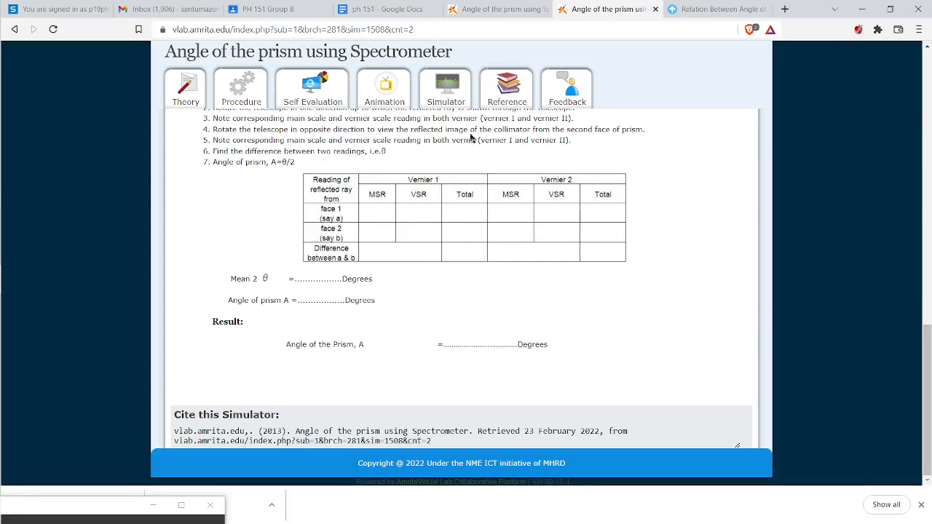
# Return to Word and enter A1 and A2 in the Vernier 1 and Vernier 2 Total cells of the difference row.
pyautogui.click(19, 250)
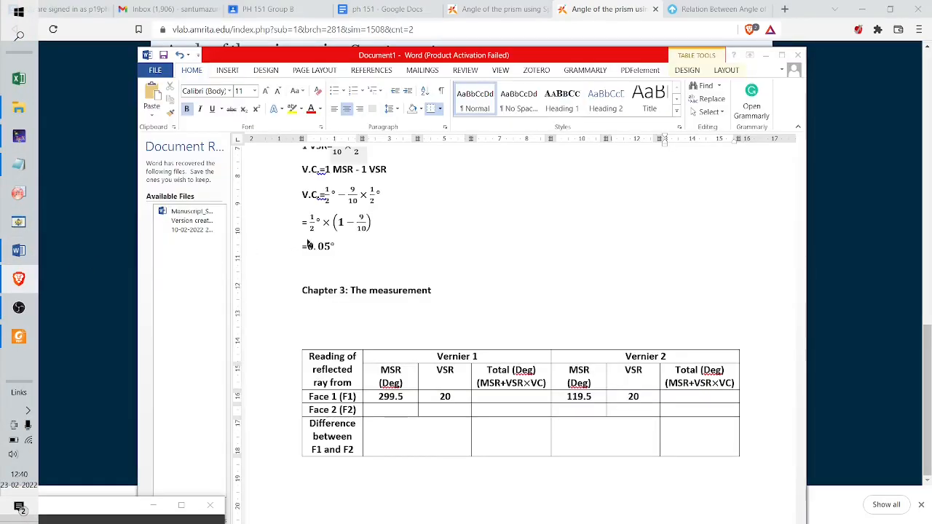
pyautogui.scroll(-3, 370, 264)
pyautogui.click(394, 293)
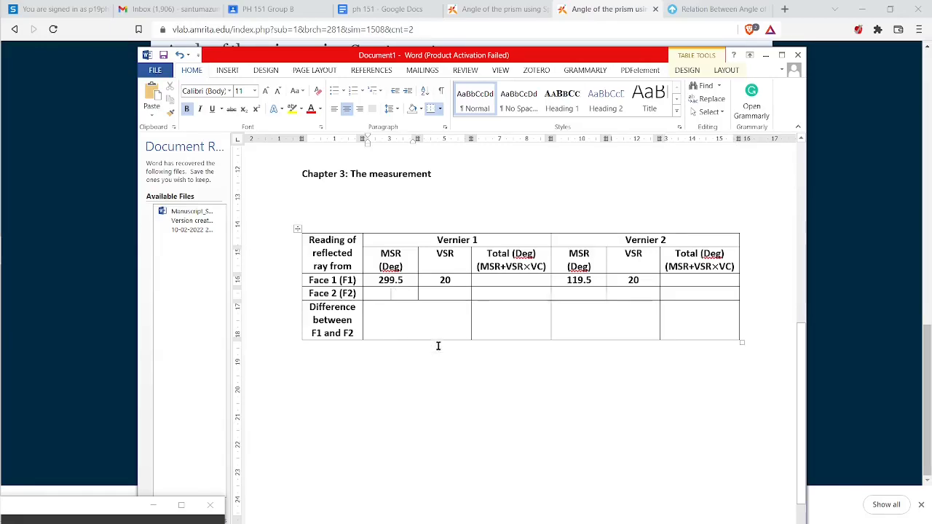
pyautogui.click(407, 324)
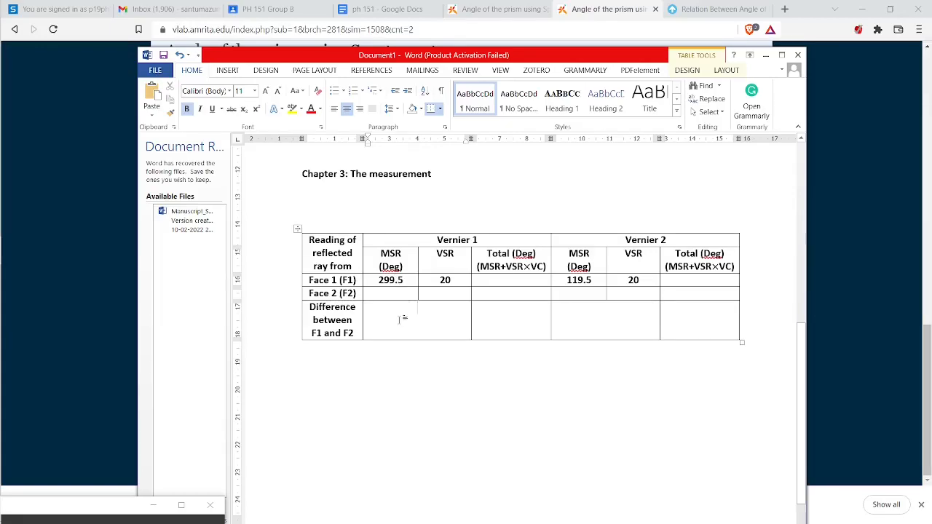
pyautogui.write('A1')
pyautogui.click(627, 308)
pyautogui.write('=')
pyautogui.press('BackSpace')
pyautogui.click(511, 312)
pyautogui.write('A1')
pyautogui.click(711, 318)
pyautogui.write('A2')
pyautogui.click(446, 306)
pyautogui.press('BackSpace')
pyautogui.press('BackSpace')
# Insert an equation below the table and enter its opening part, 2 × θ =.
pyautogui.click(355, 389)
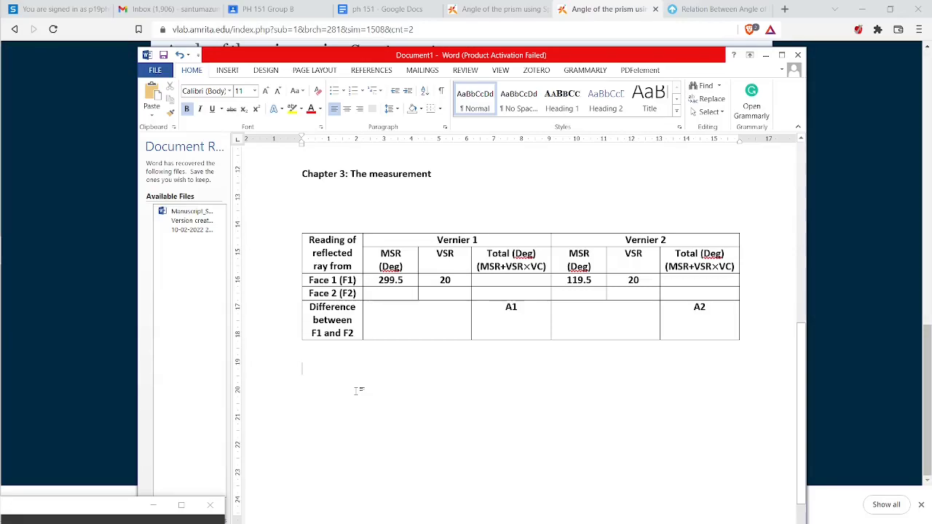
pyautogui.hotkey('alt', '=')
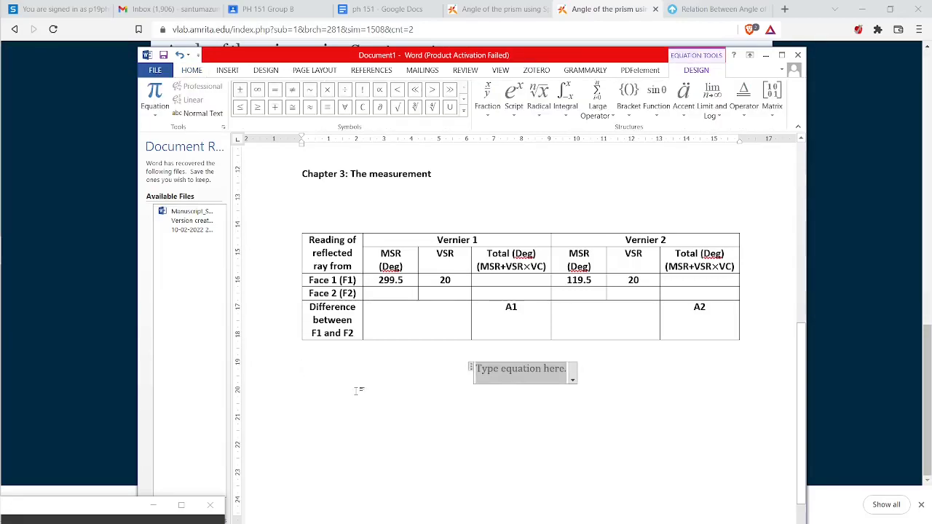
pyautogui.write('\\2')
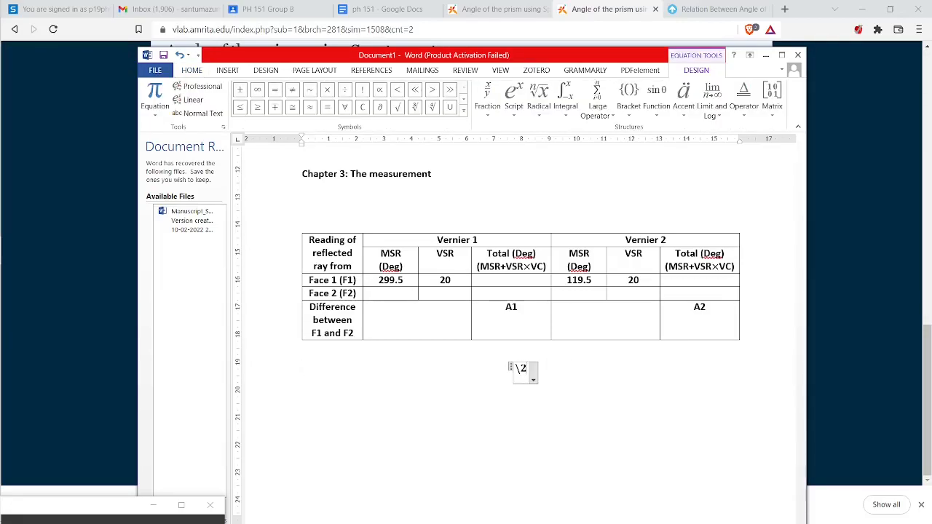
pyautogui.press('BackSpace')
pyautogui.press('BackSpace')
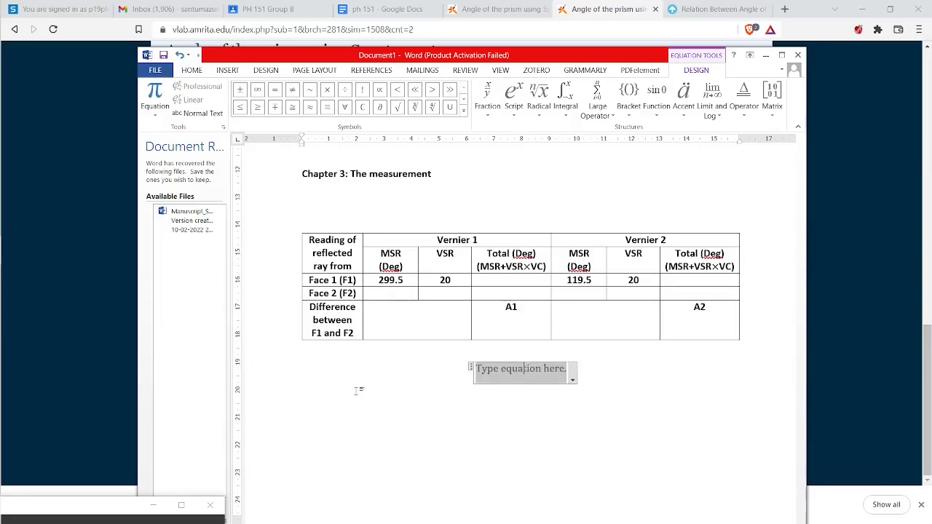
pyautogui.write('2\\te')
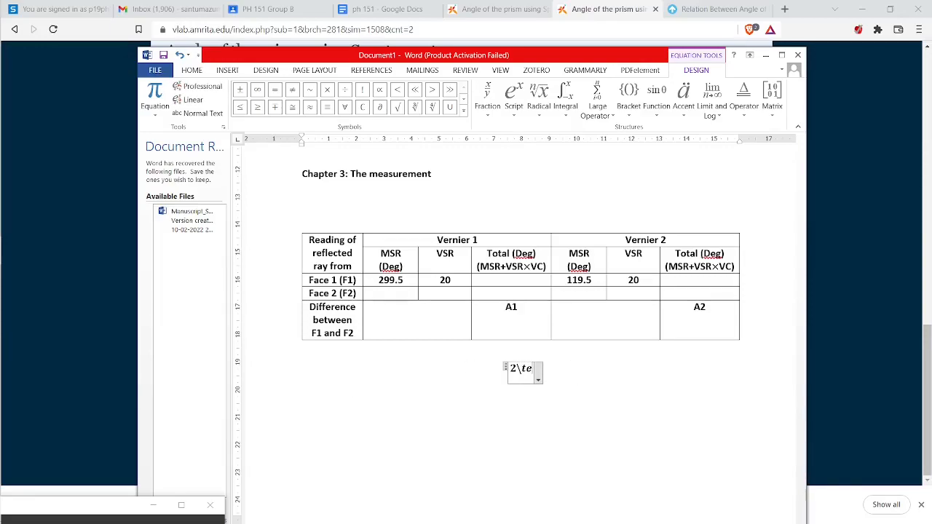
pyautogui.press('BackSpace')
pyautogui.write('imes')
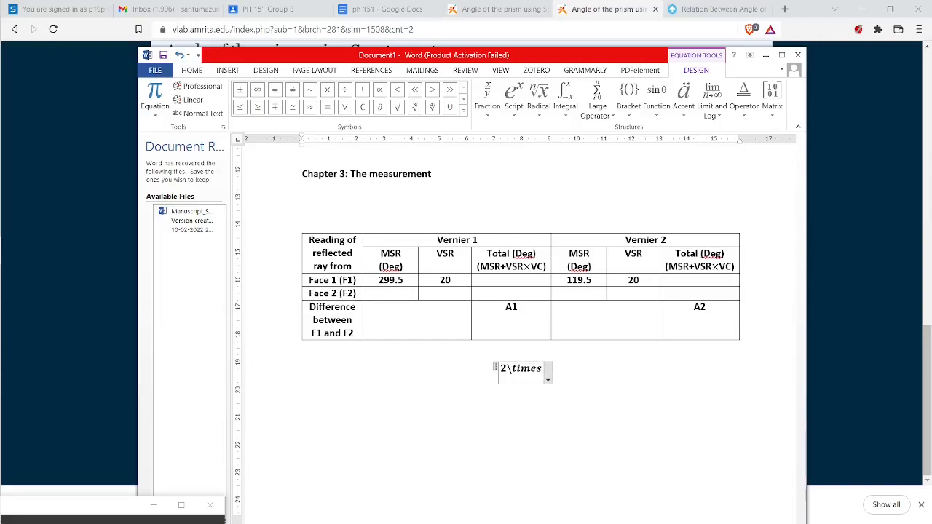
pyautogui.write(' \\theta')
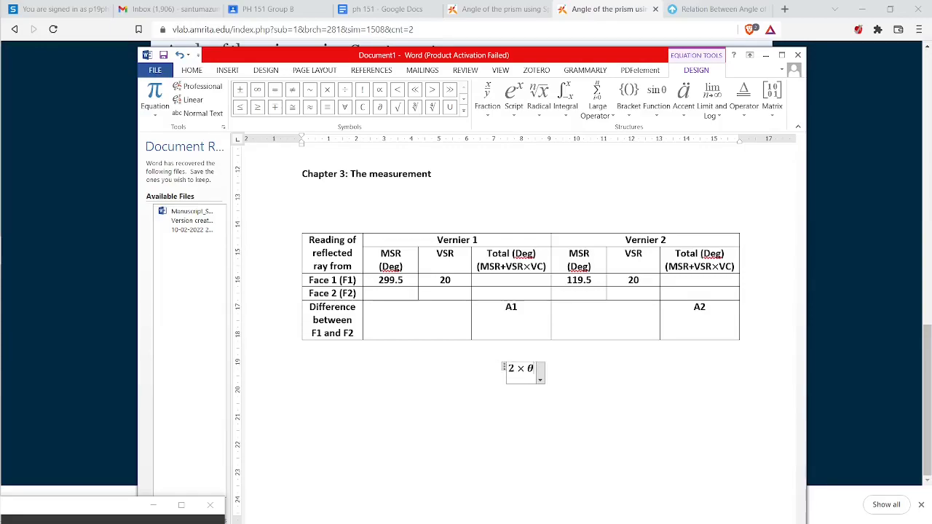
pyautogui.write(' =')
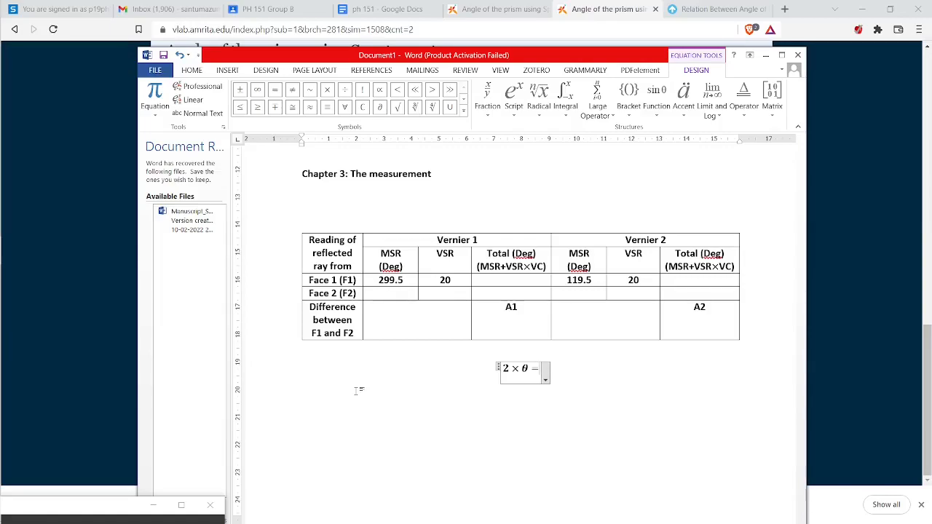
# Complete the equation's right side with the fraction (A1 + A2)/2.
pyautogui.write('A1+')
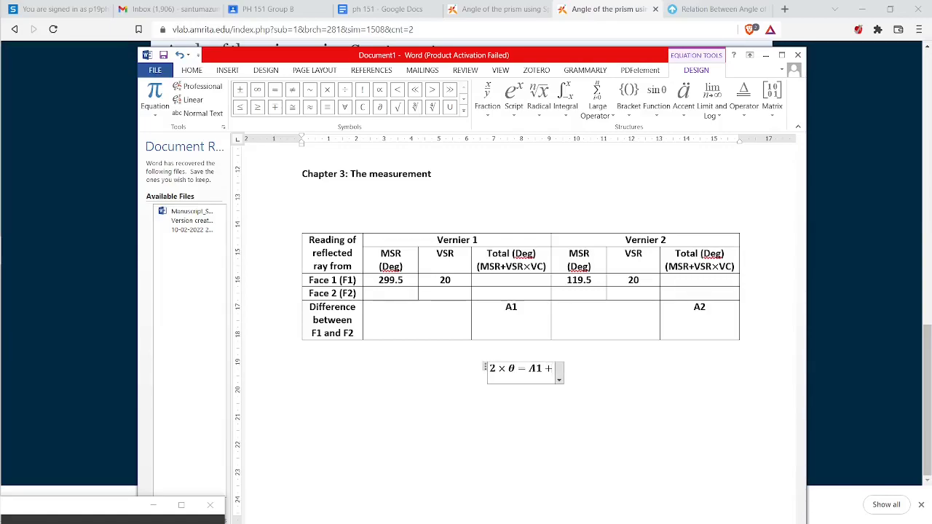
pyautogui.write('A2')
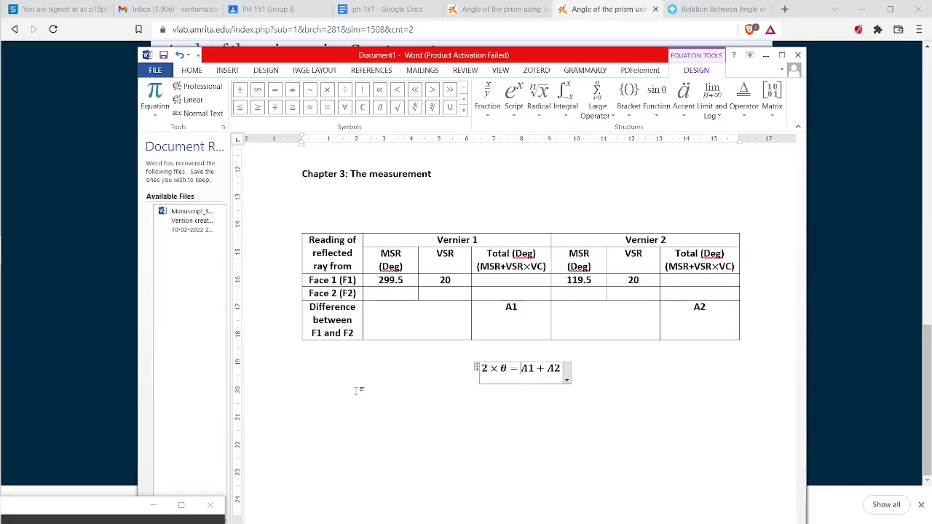
pyautogui.write('(')
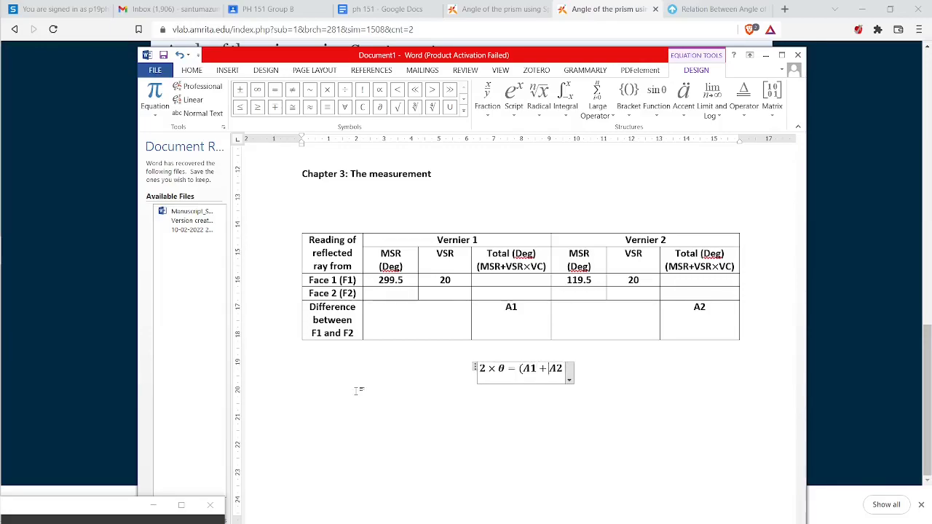
pyautogui.write(')')
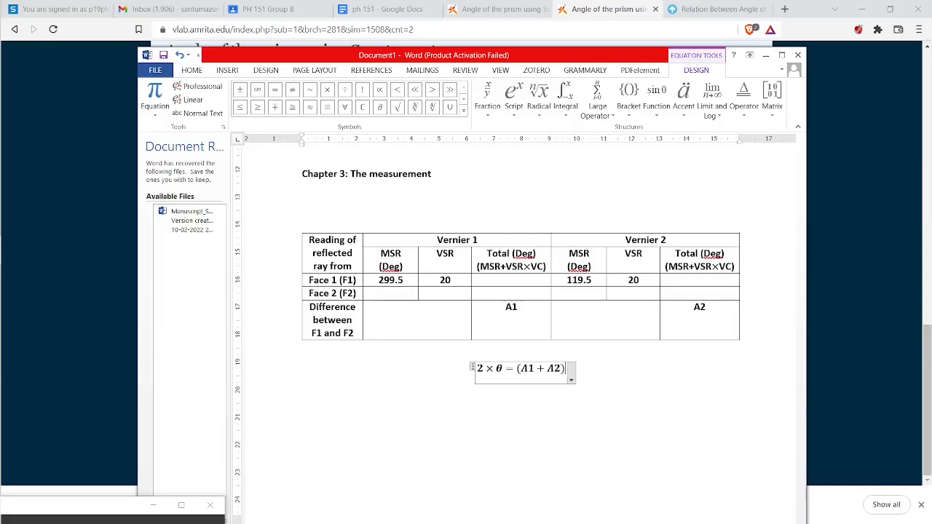
pyautogui.write('/2')
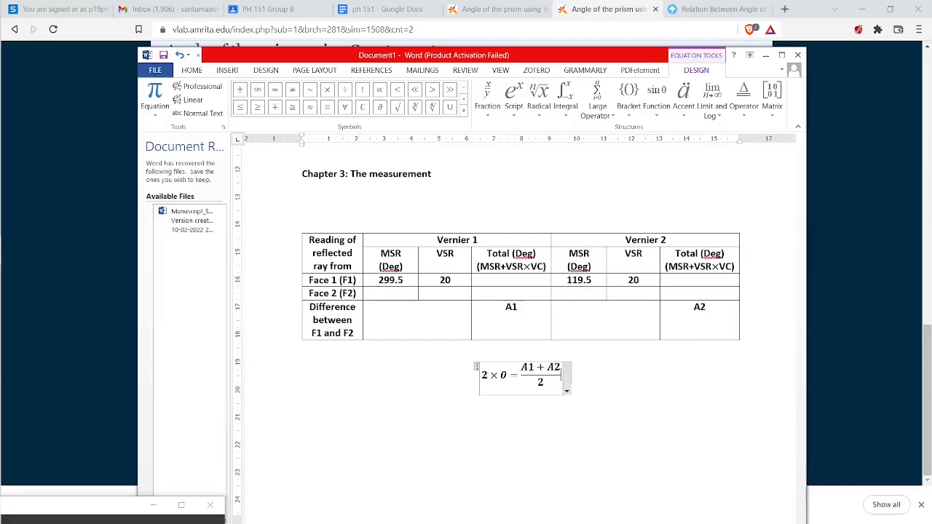
pyautogui.click(582, 372)
# Insert a second equation beneath the 2 × θ formula and enter its opening part, A = θ =.
pyautogui.press('Return')
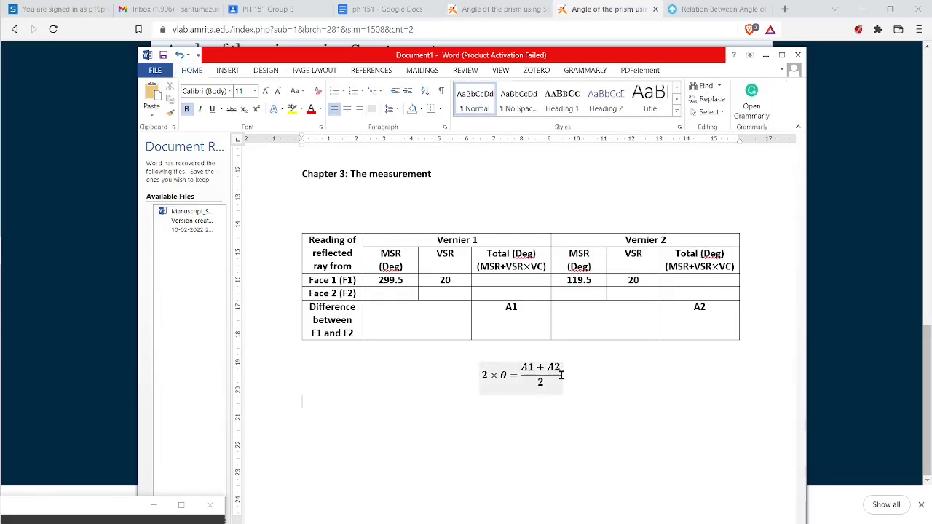
pyautogui.hotkey('alt', '=')
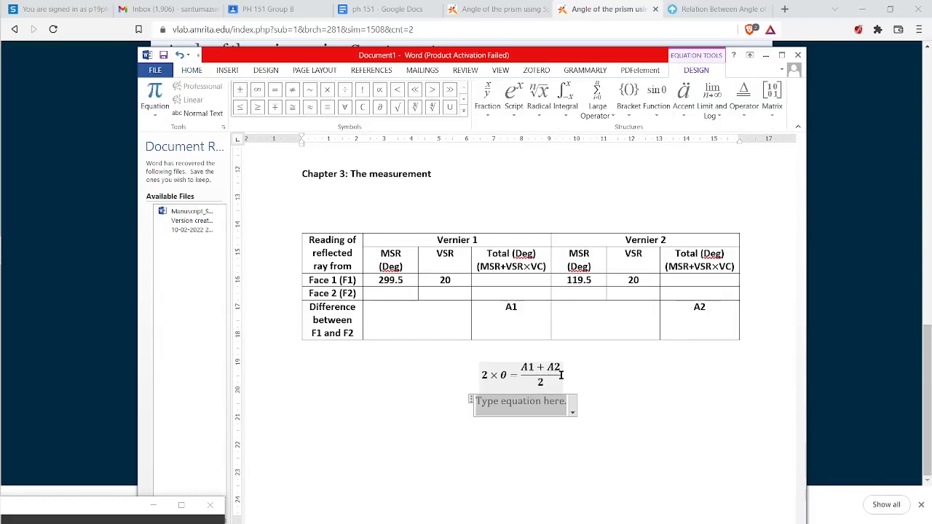
pyautogui.write('A =')
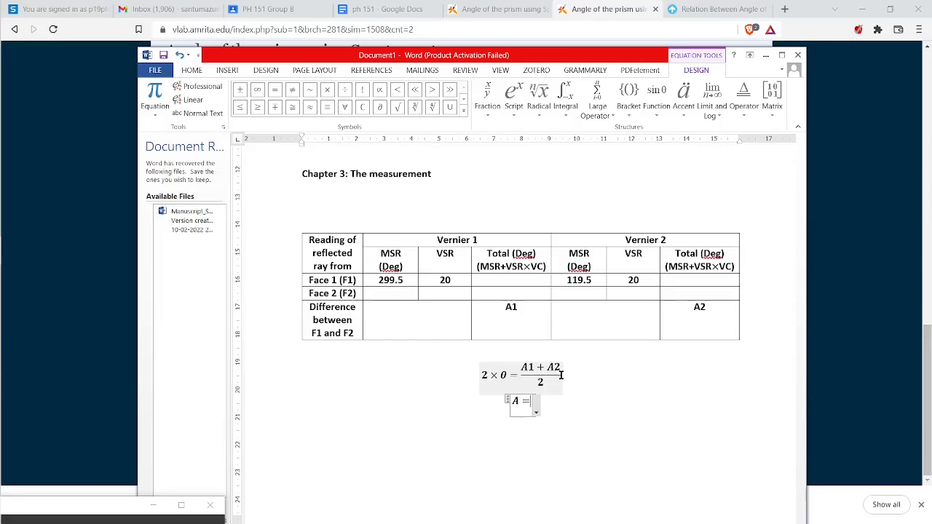
pyautogui.write('het')
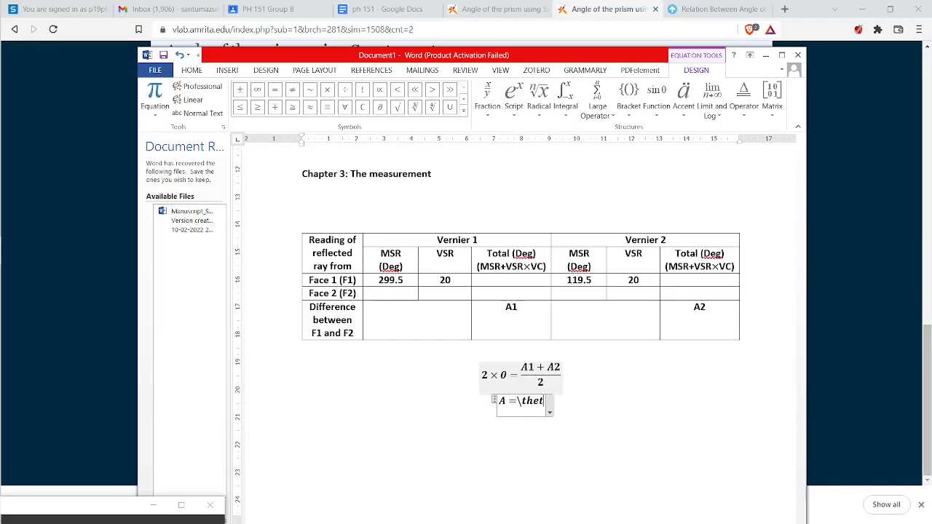
pyautogui.write('a = θ =')
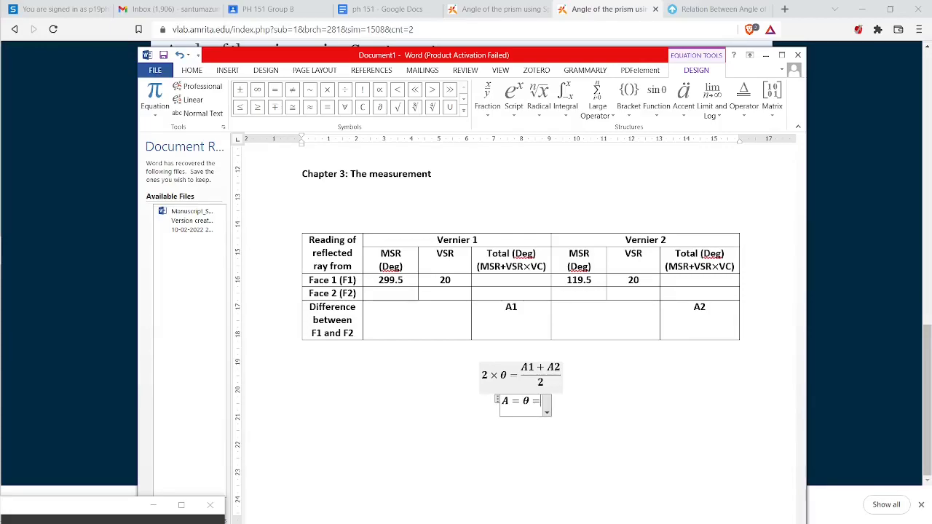
# Complete the second equation with the fraction 2θ/2 on its right side.
pyautogui.write('2\\')
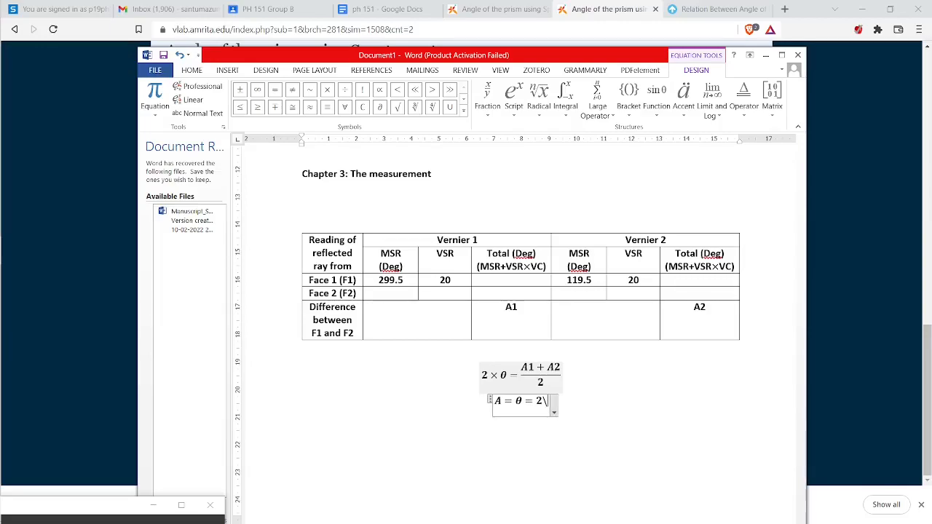
pyautogui.write('theta')
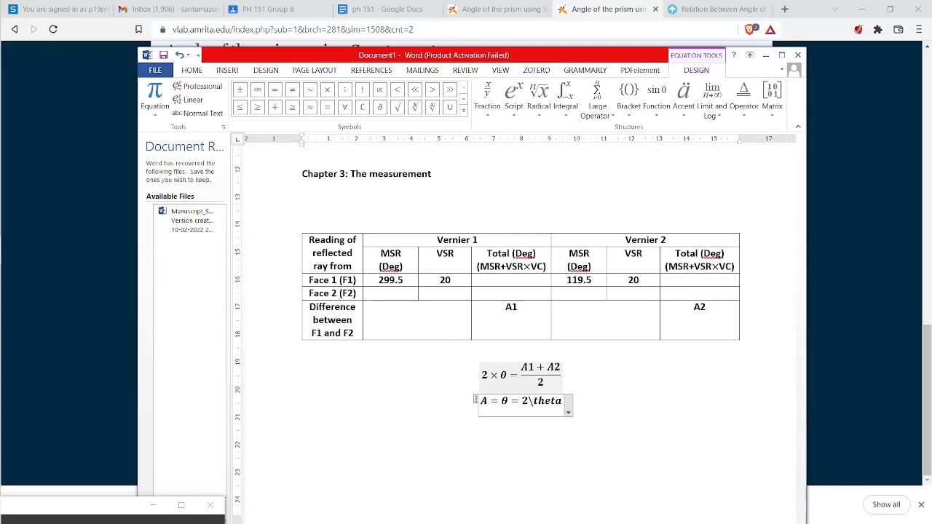
pyautogui.press('space')
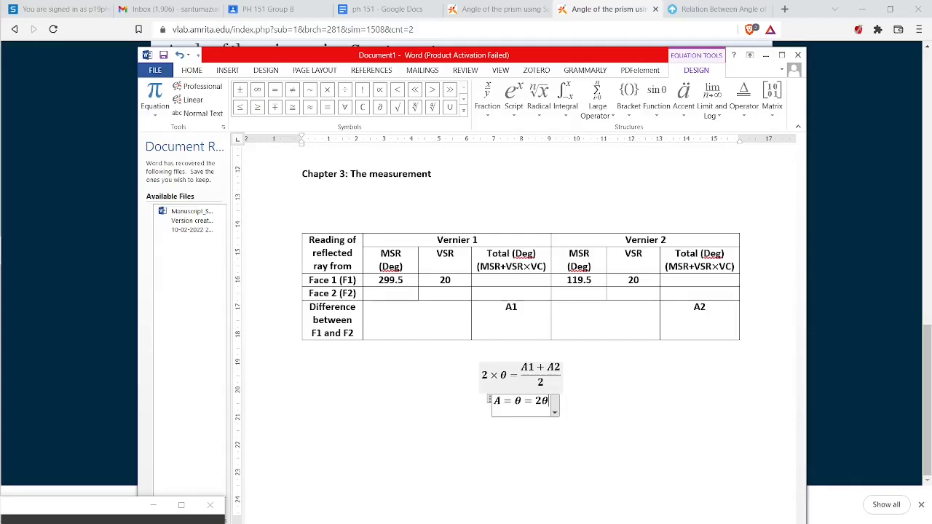
pyautogui.write('/')
pyautogui.press('Return')
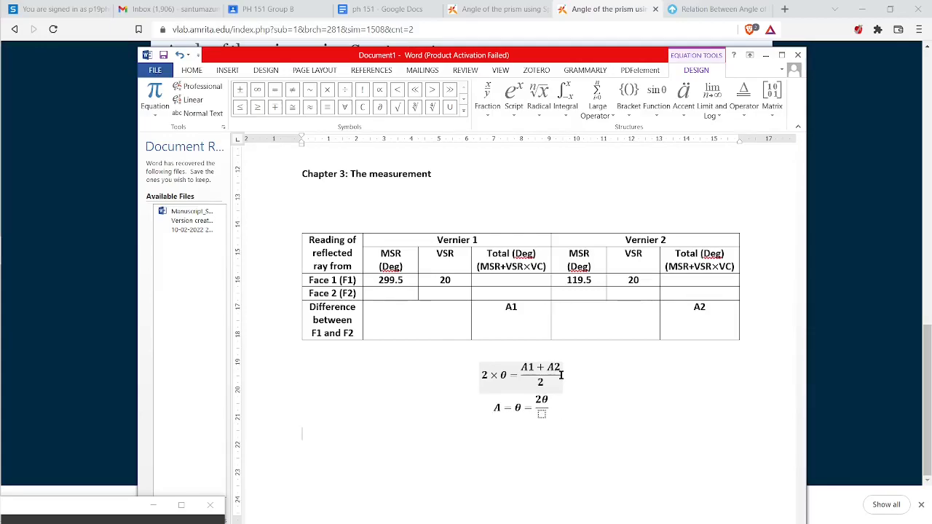
pyautogui.write('2')
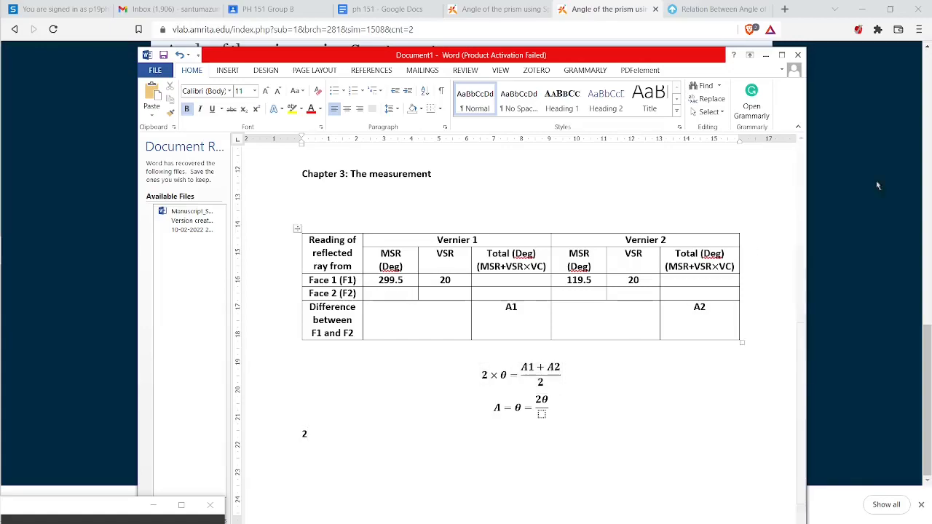
pyautogui.click(541, 414)
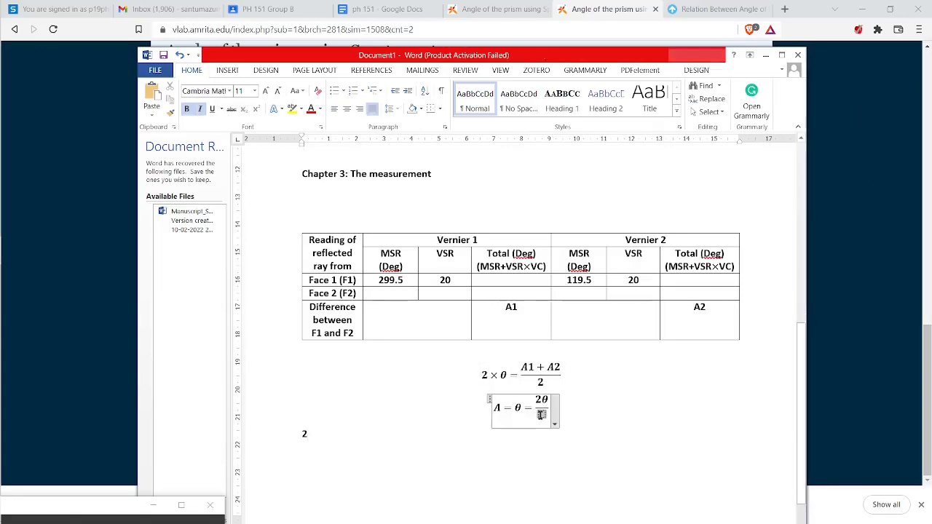
pyautogui.write('2')
pyautogui.click(589, 396)
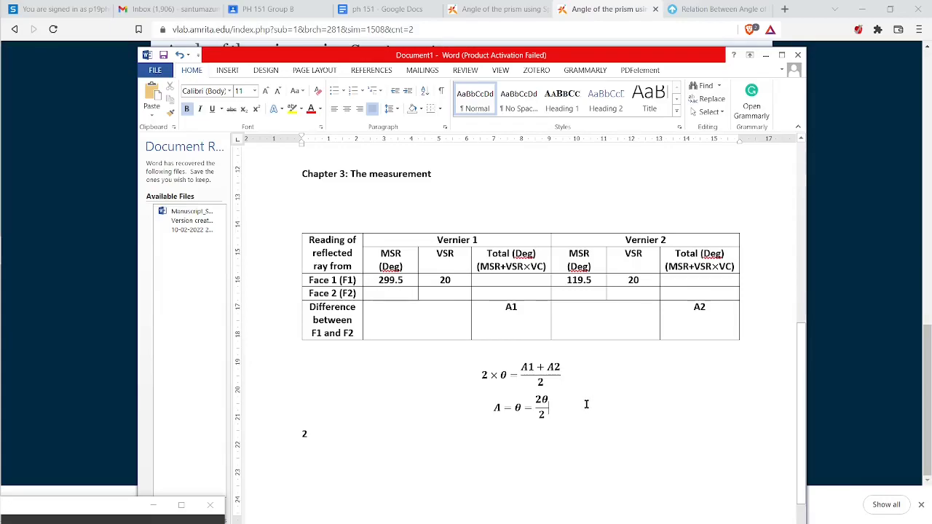
# Delete the stray 2 on the line below the equations.
pyautogui.scroll(-2, 593, 391)
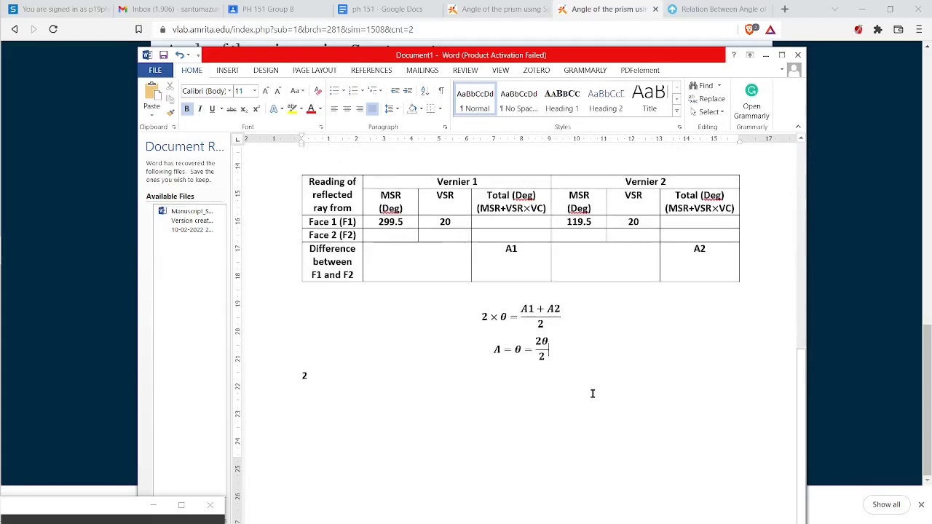
pyautogui.click(336, 372)
pyautogui.press('BackSpace')
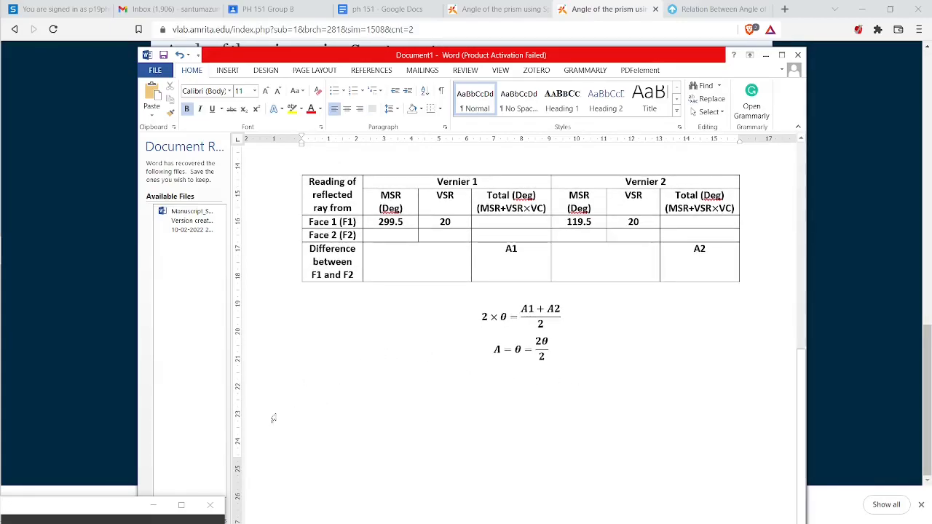
# Switch back to the browser and go up the prism experiment's Procedure page to the angle-of-prism instructions.
pyautogui.scroll(3, 439, 374)
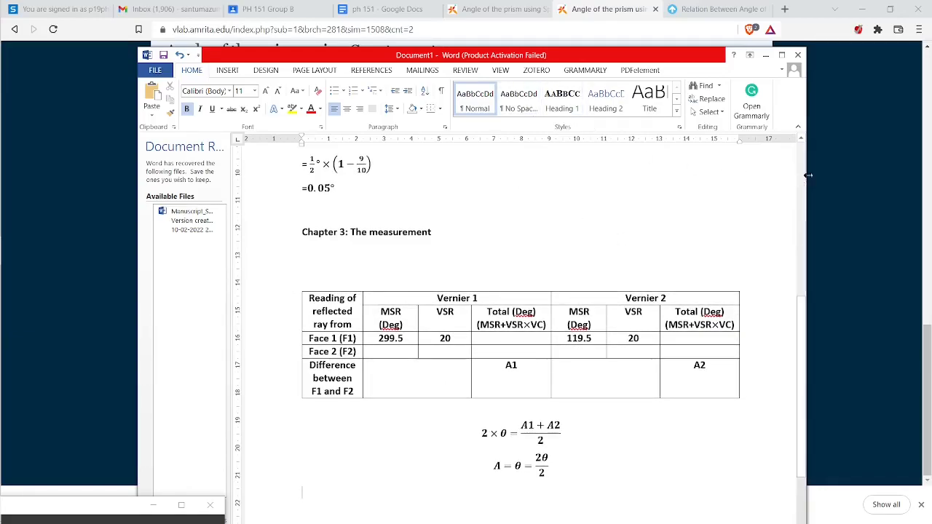
pyautogui.click(830, 187)
pyautogui.scroll(15, 603, 258)
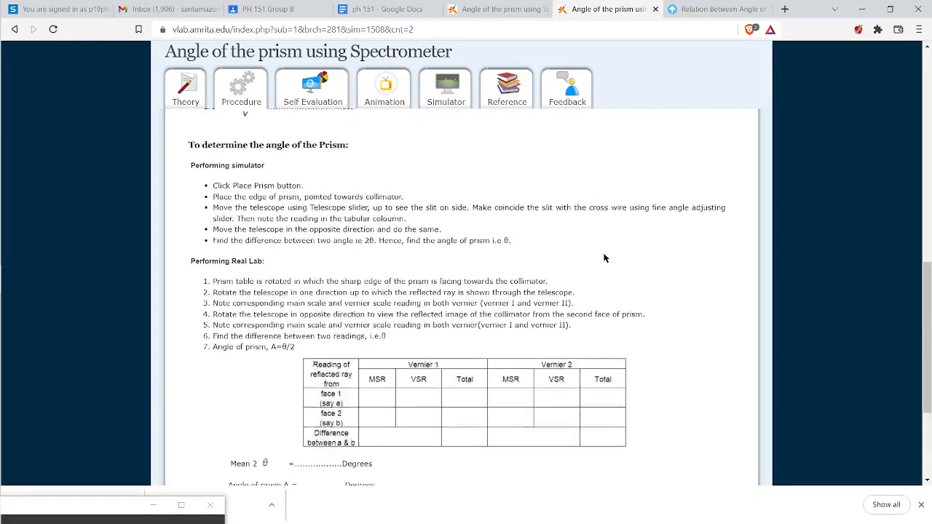